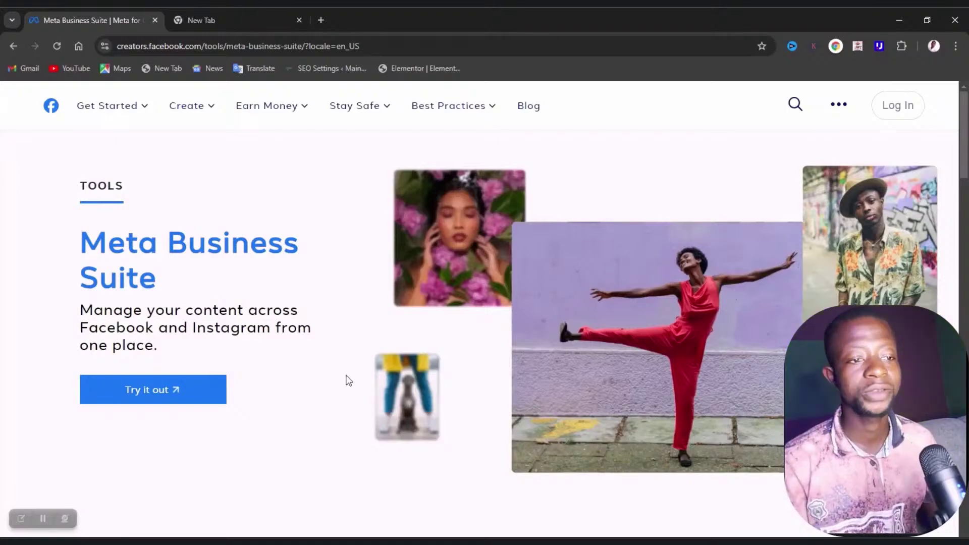
- Log in to Facebook from the Meta Business Suite creators page using the prefilled account credentials
{"action": "scroll", "coordinate": [632, 315], "scroll_direction": "down", "scroll_amount": 5}
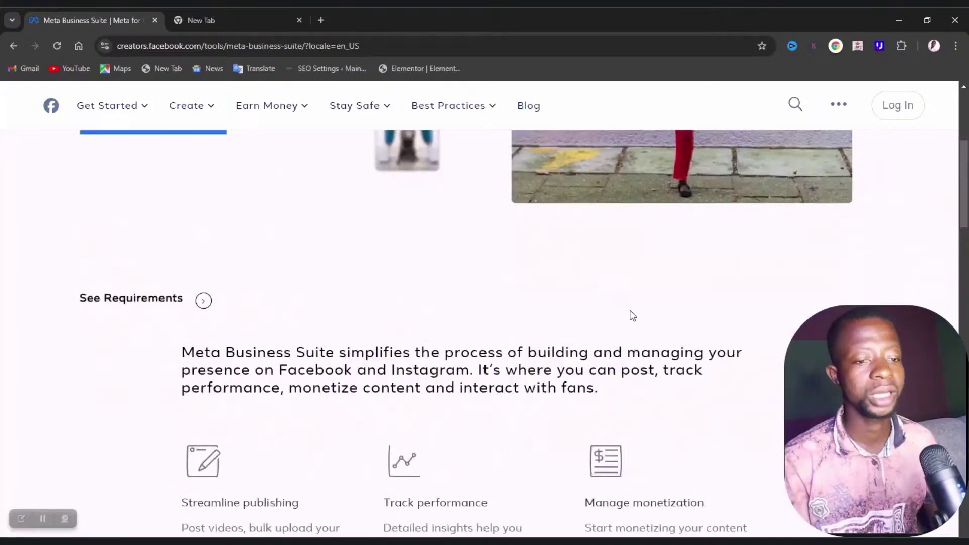
{"action": "scroll", "coordinate": [355, 333], "scroll_direction": "up", "scroll_amount": 5}
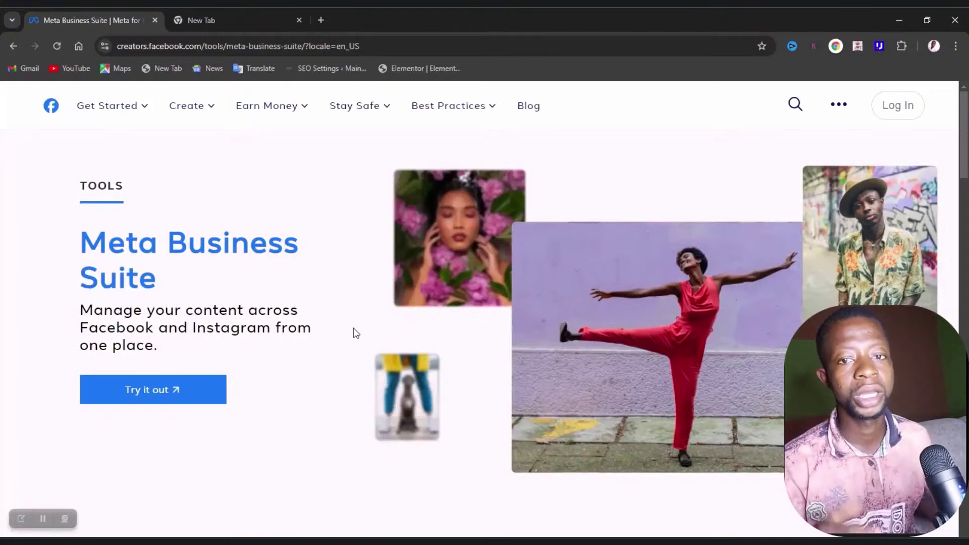
{"action": "left_click", "coordinate": [901, 104]}
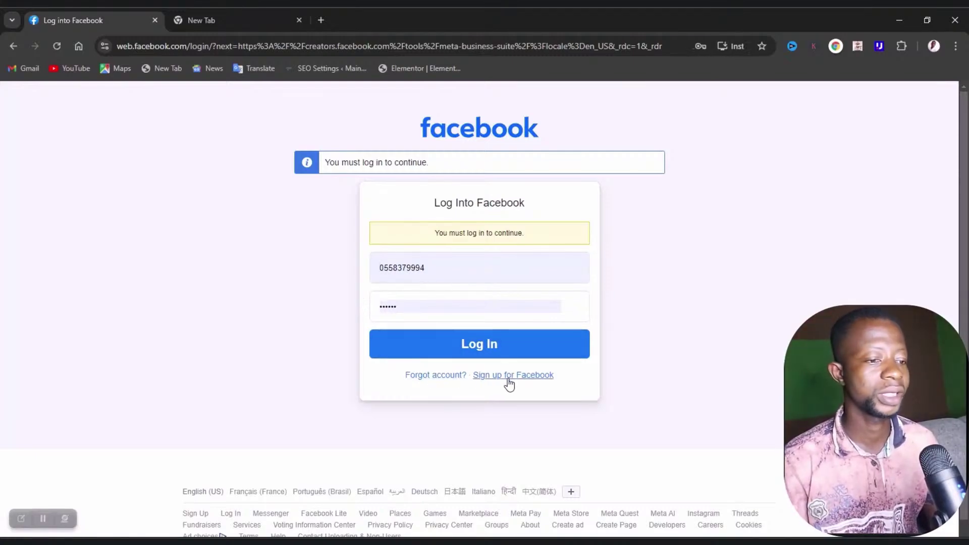
{"action": "left_click", "coordinate": [504, 351]}
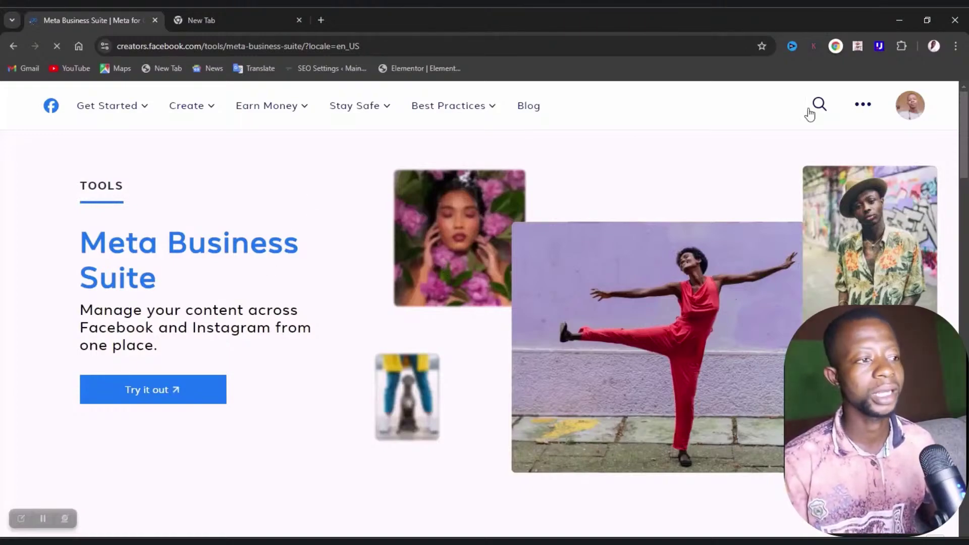
- View the logged-in account's menu, close it, and look over the Meta Business Suite introduction page
{"action": "left_click", "coordinate": [916, 107]}
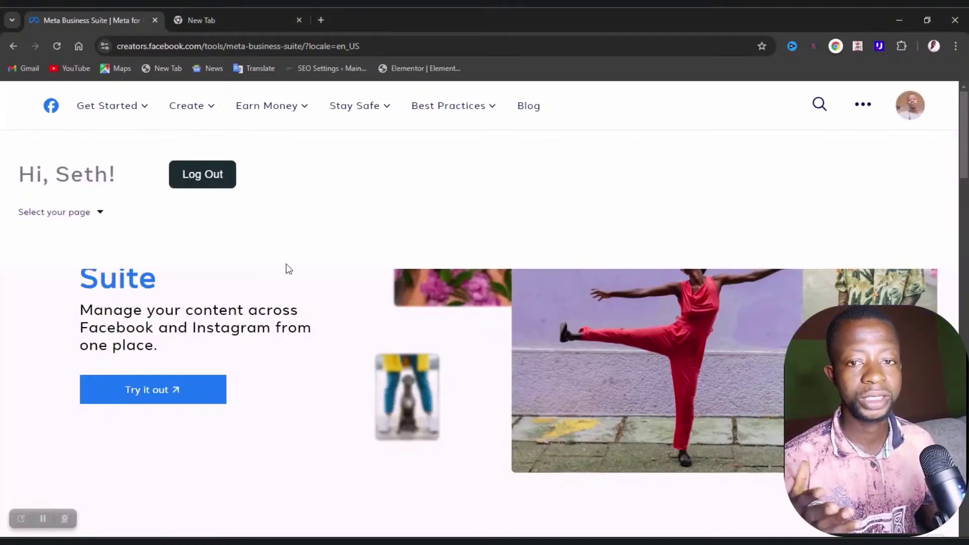
{"action": "left_click", "coordinate": [372, 330]}
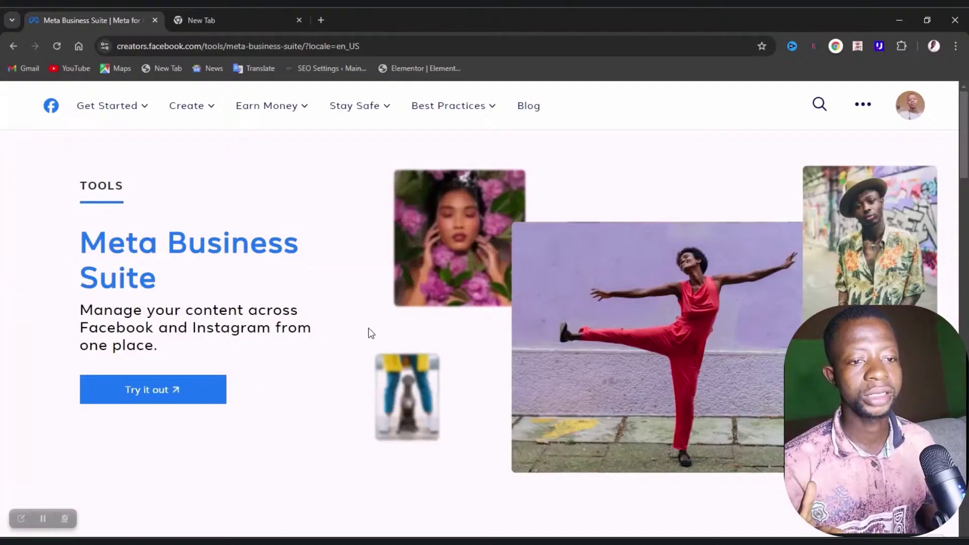
{"action": "scroll", "coordinate": [369, 329], "scroll_direction": "down", "scroll_amount": 7}
{"action": "scroll", "coordinate": [368, 328], "scroll_direction": "up", "scroll_amount": 6}
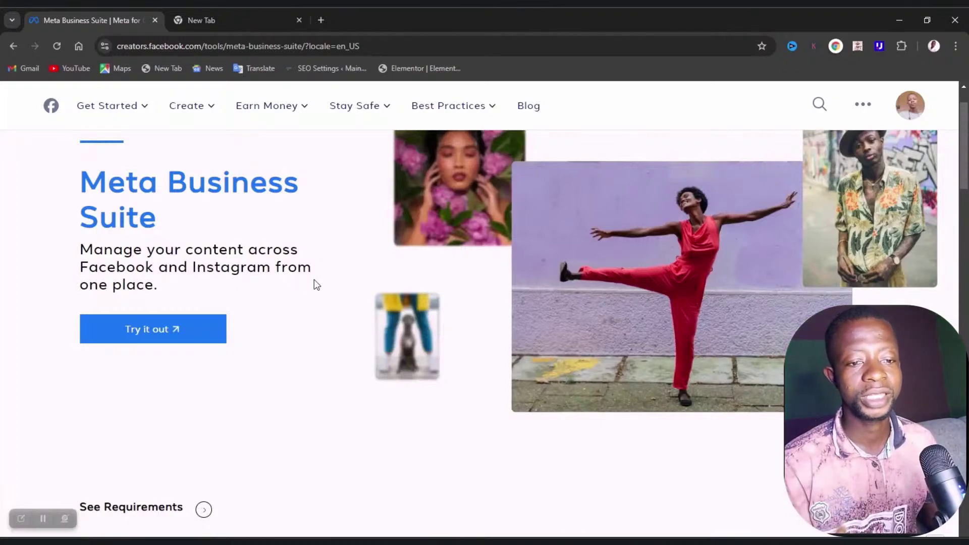
- Launch Meta Business Suite from the introduction page, block its desktop notifications and dismiss the permission tip
{"action": "left_click", "coordinate": [177, 333]}
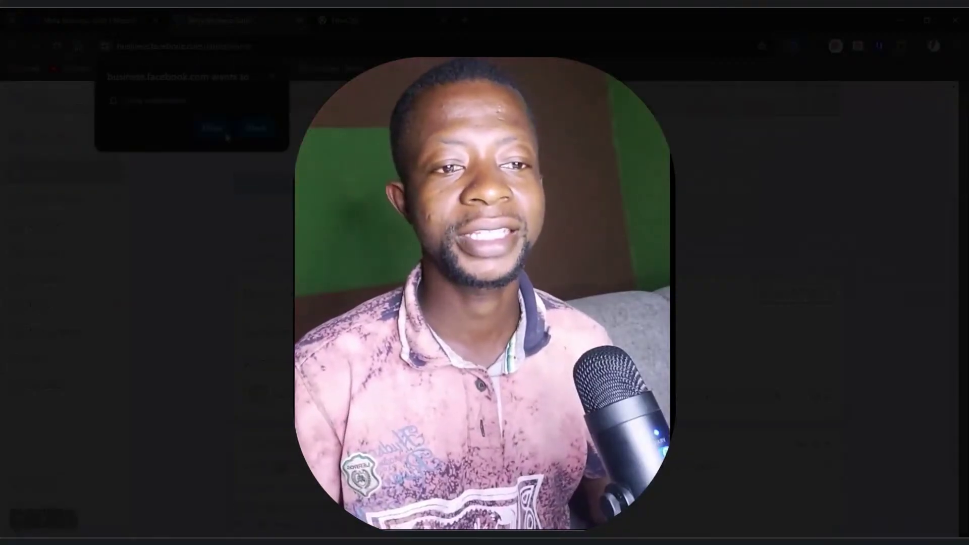
{"action": "left_click", "coordinate": [257, 129]}
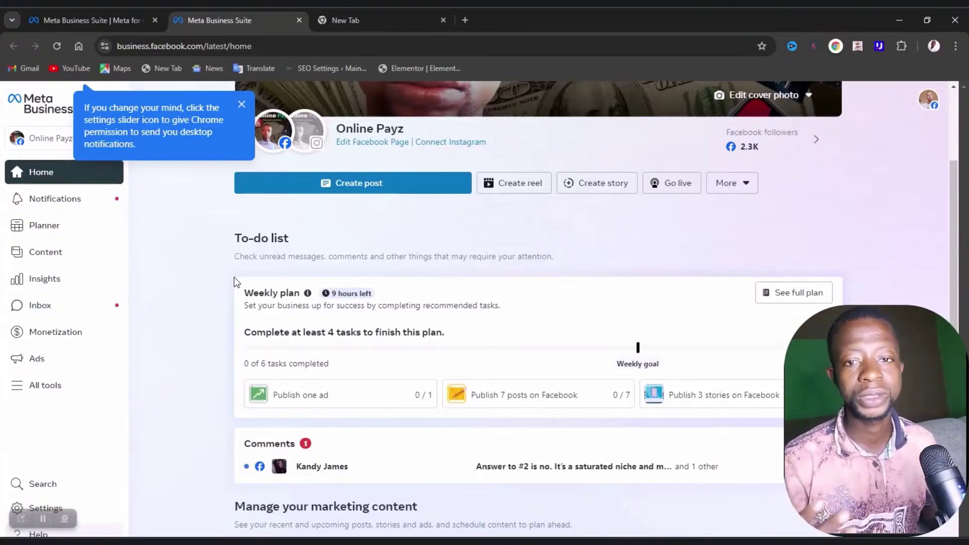
{"action": "left_click", "coordinate": [240, 104]}
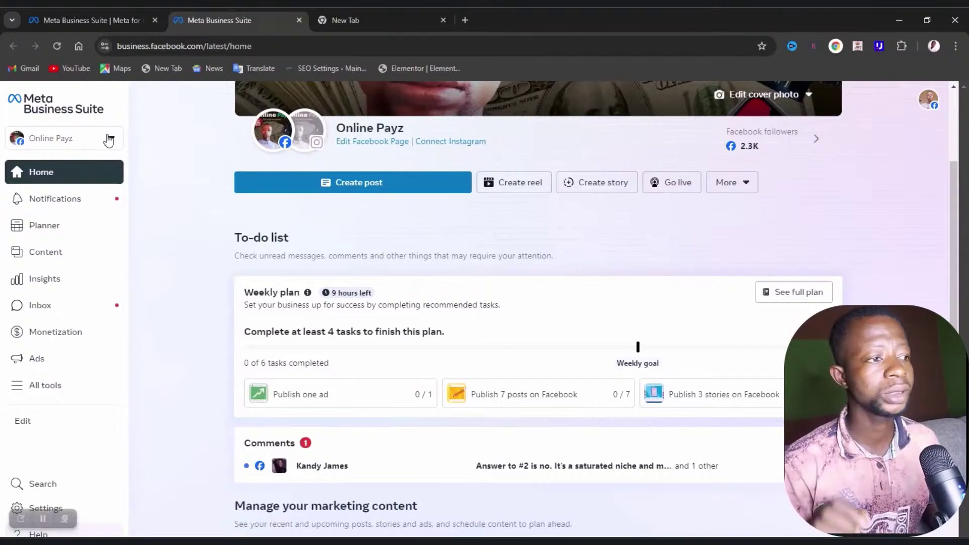
- View the business portfolios and Facebook Pages available in the account switcher, keeping Online Payz selected
{"action": "mouse_move", "coordinate": [486, 148]}
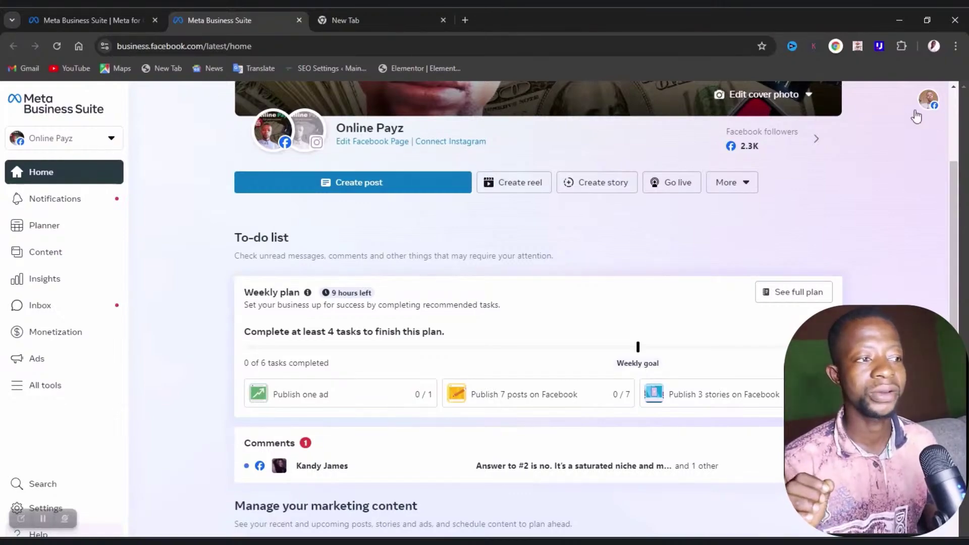
{"action": "left_click", "coordinate": [108, 138]}
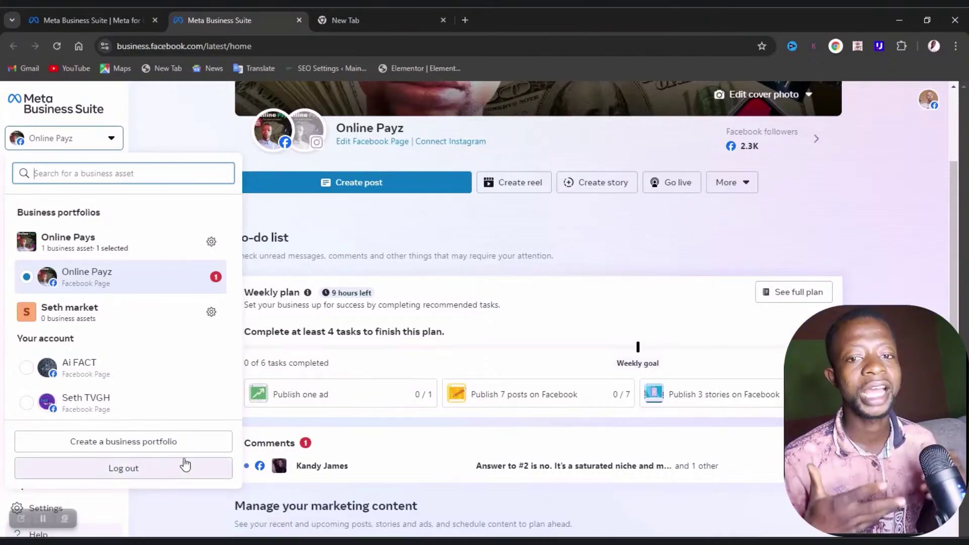
{"action": "left_click", "coordinate": [254, 317]}
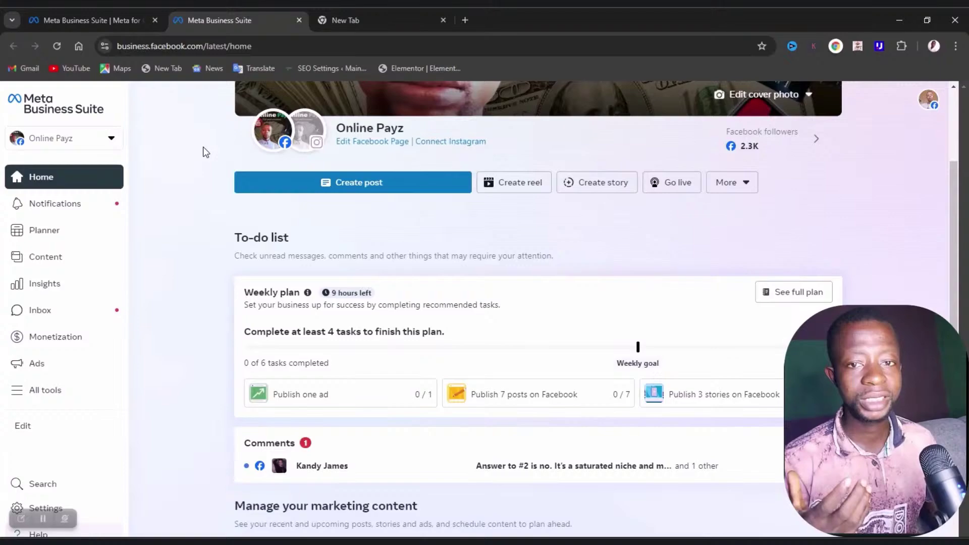
- Load the Facebook home page in the empty browser tab
{"action": "left_click", "coordinate": [419, 22]}
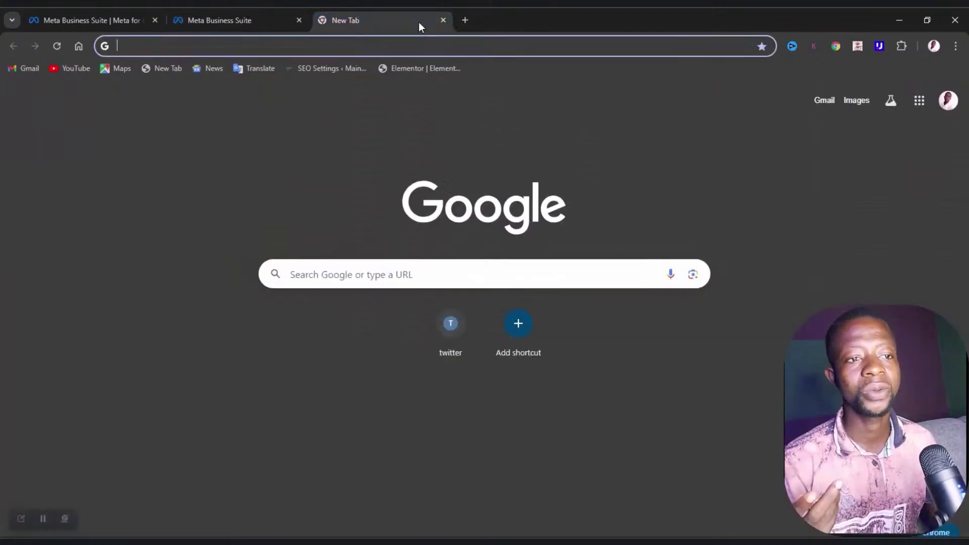
{"action": "left_click", "coordinate": [354, 46]}
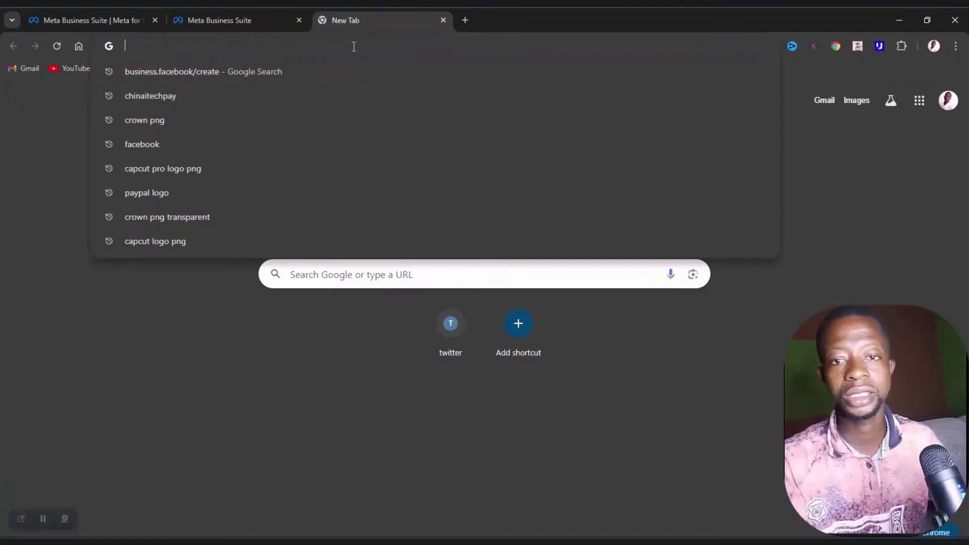
{"action": "type", "text": "face"}
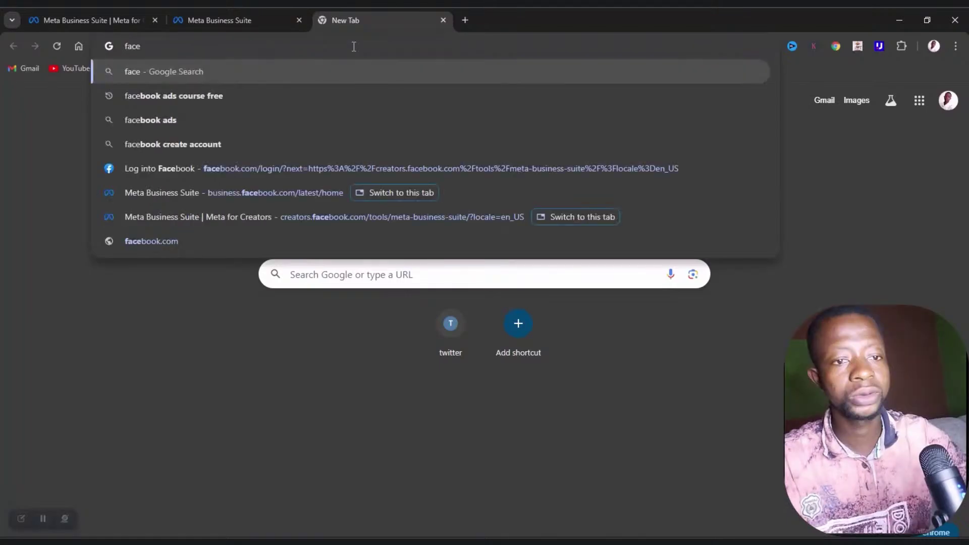
{"action": "key", "text": "Return"}
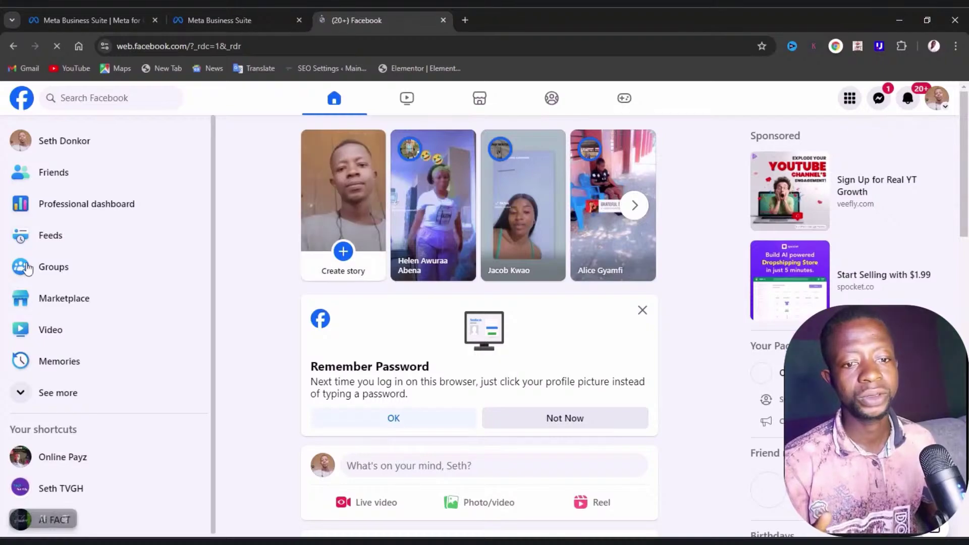
- Expand the full list of Facebook shortcuts and open Pages to view the managed Pages
{"action": "left_click", "coordinate": [79, 407]}
{"action": "scroll", "coordinate": [104, 342], "scroll_direction": "down", "scroll_amount": 5}
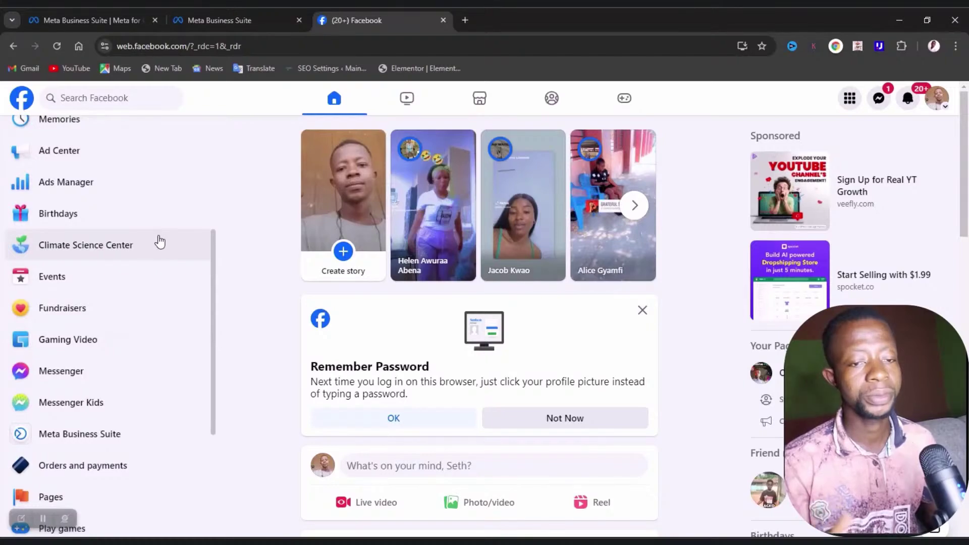
{"action": "scroll", "coordinate": [151, 245], "scroll_direction": "down", "scroll_amount": 3}
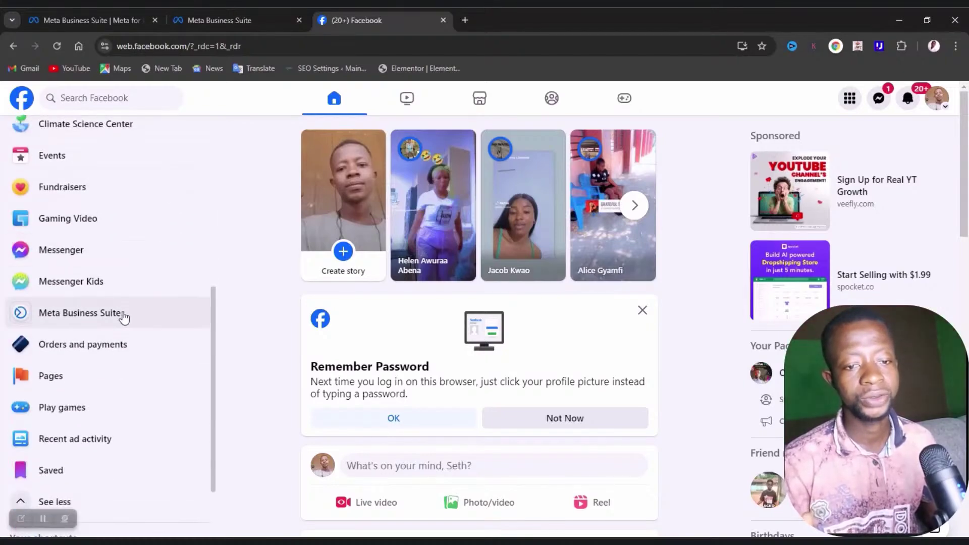
{"action": "left_click", "coordinate": [110, 387]}
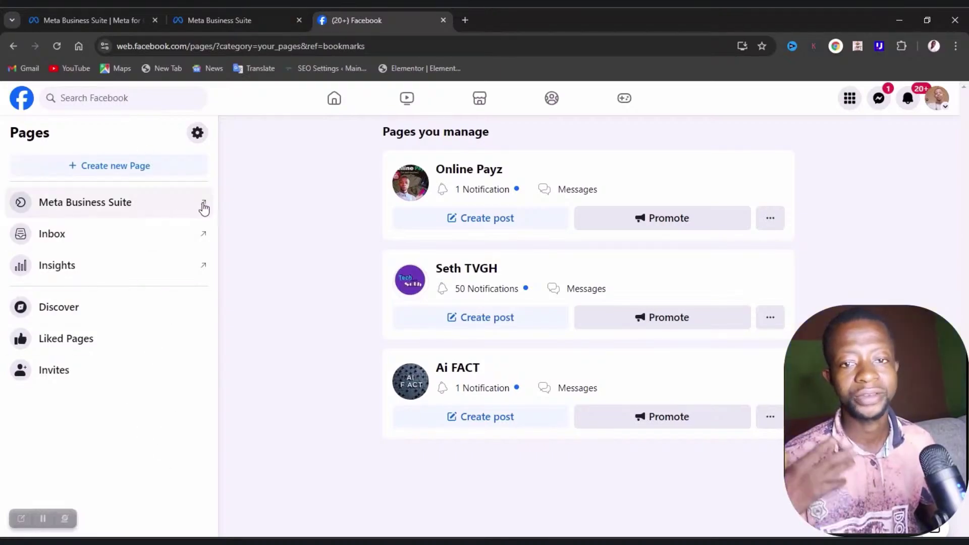
- Open the new Page creation form and close the Facebook tab without creating a Page
{"action": "left_click", "coordinate": [138, 169]}
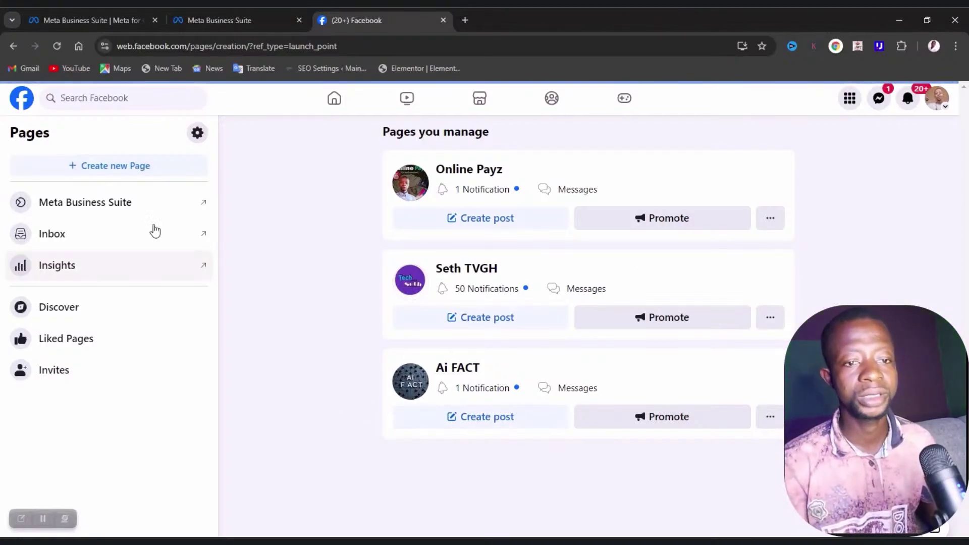
{"action": "left_click", "coordinate": [176, 179]}
{"action": "left_click", "coordinate": [443, 20]}
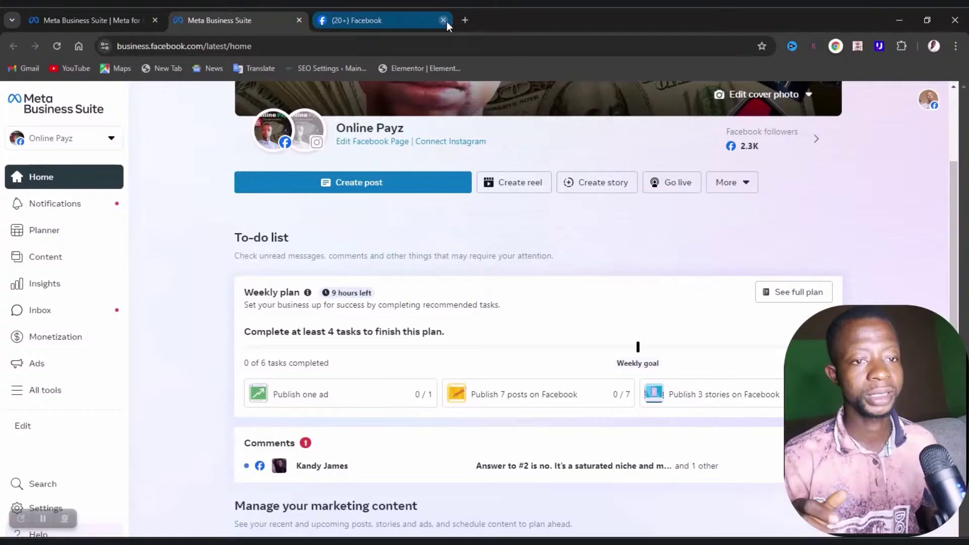
{"action": "left_click", "coordinate": [446, 21]}
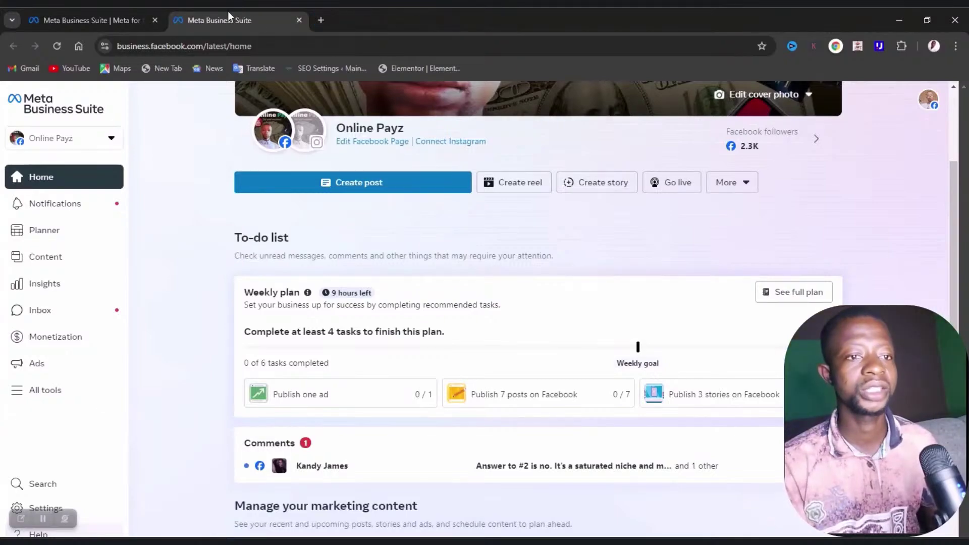
- Reopen Meta Business Suite from the creators page and examine the home dashboard's to-do list, marketing content and growth sections
{"action": "left_click", "coordinate": [299, 20]}
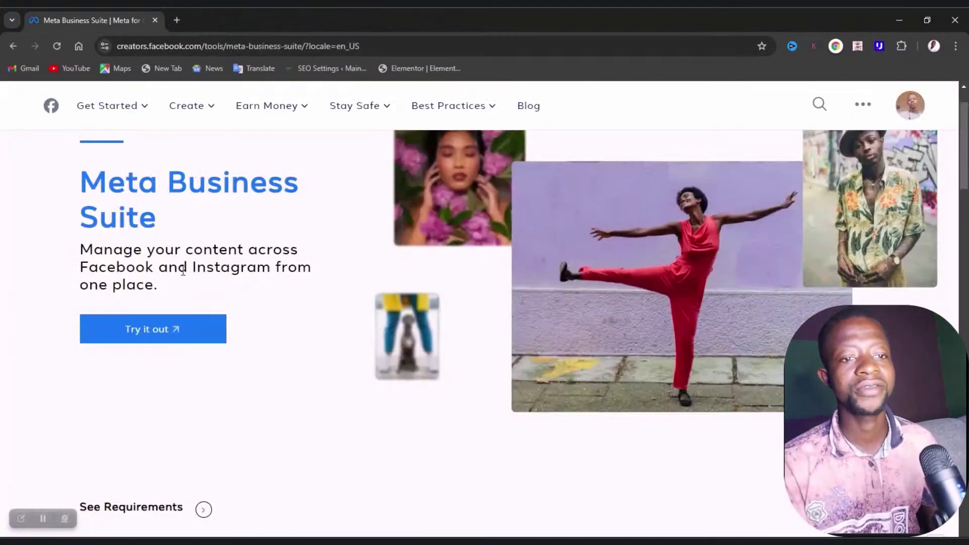
{"action": "left_click", "coordinate": [123, 330]}
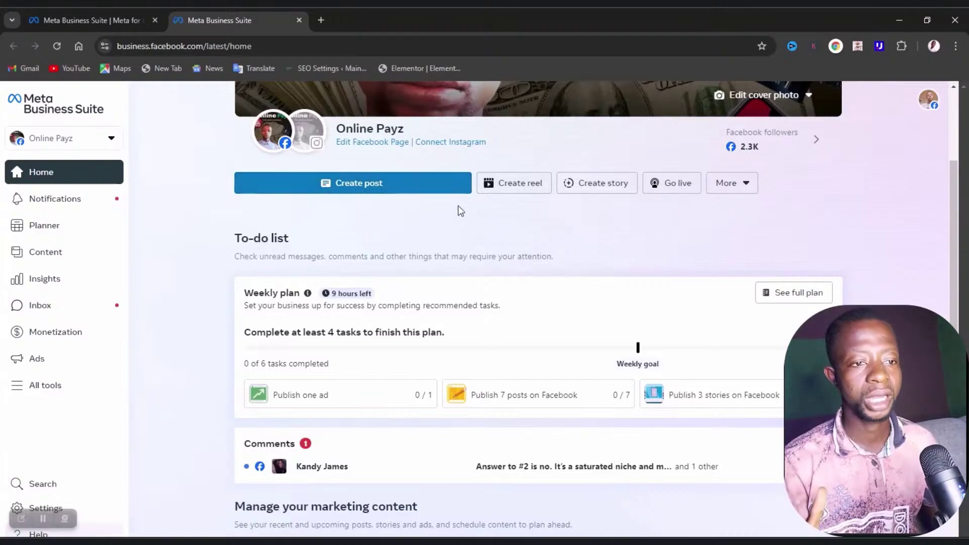
{"action": "scroll", "coordinate": [456, 250], "scroll_direction": "down", "scroll_amount": 1}
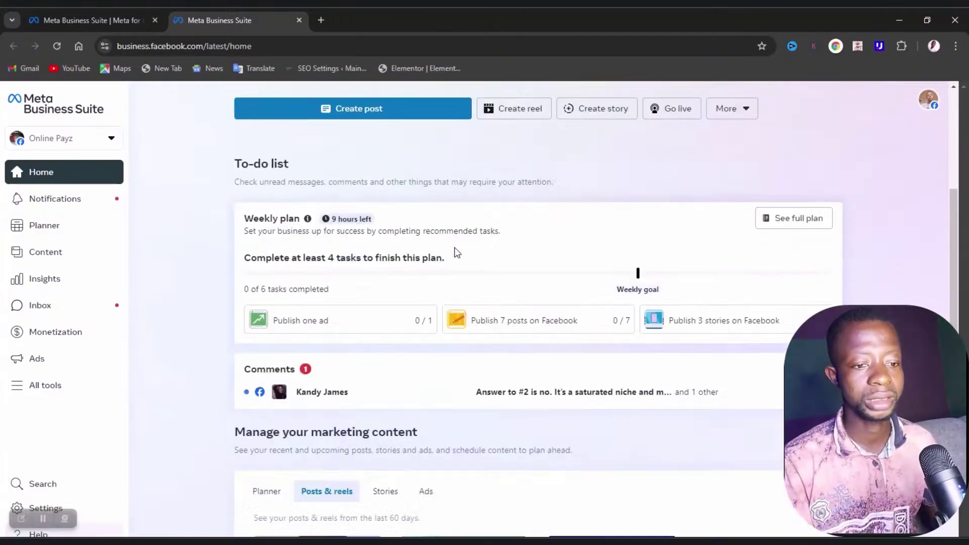
{"action": "scroll", "coordinate": [456, 251], "scroll_direction": "down", "scroll_amount": 4}
{"action": "scroll", "coordinate": [454, 247], "scroll_direction": "up", "scroll_amount": 5}
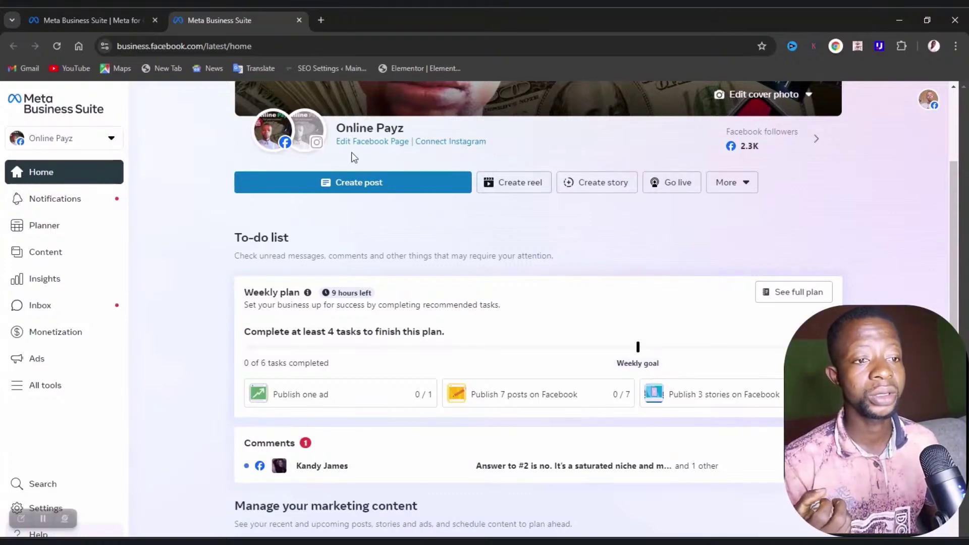
{"action": "scroll", "coordinate": [423, 353], "scroll_direction": "down", "scroll_amount": 2}
{"action": "scroll", "coordinate": [423, 356], "scroll_direction": "down", "scroll_amount": 8}
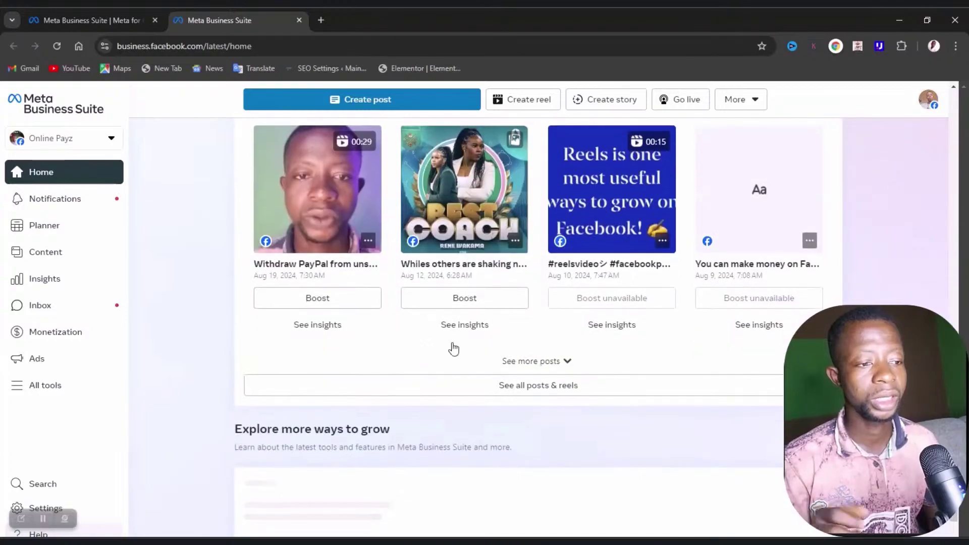
{"action": "scroll", "coordinate": [427, 441], "scroll_direction": "up", "scroll_amount": 10}
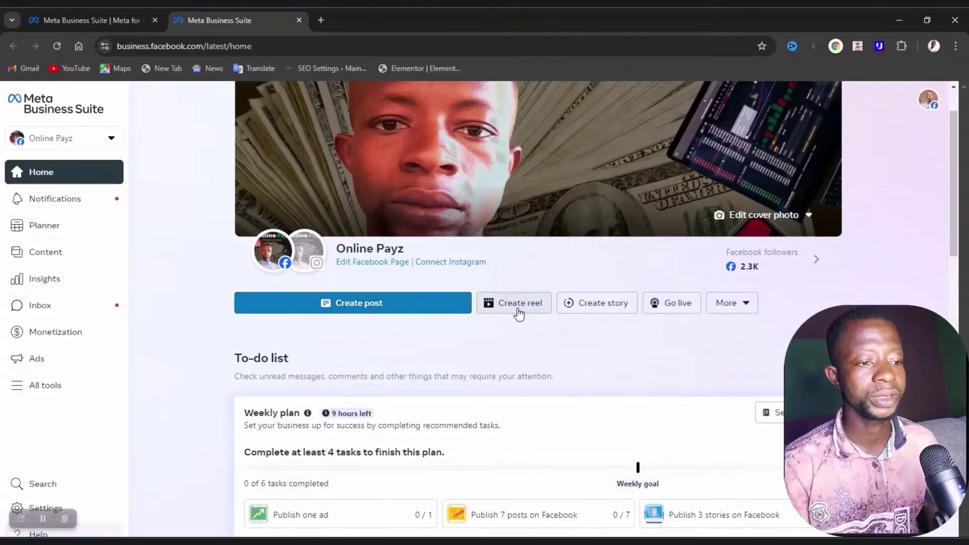
- View the additional creation options on the home dashboard and open the Page's notifications
{"action": "left_click", "coordinate": [747, 308]}
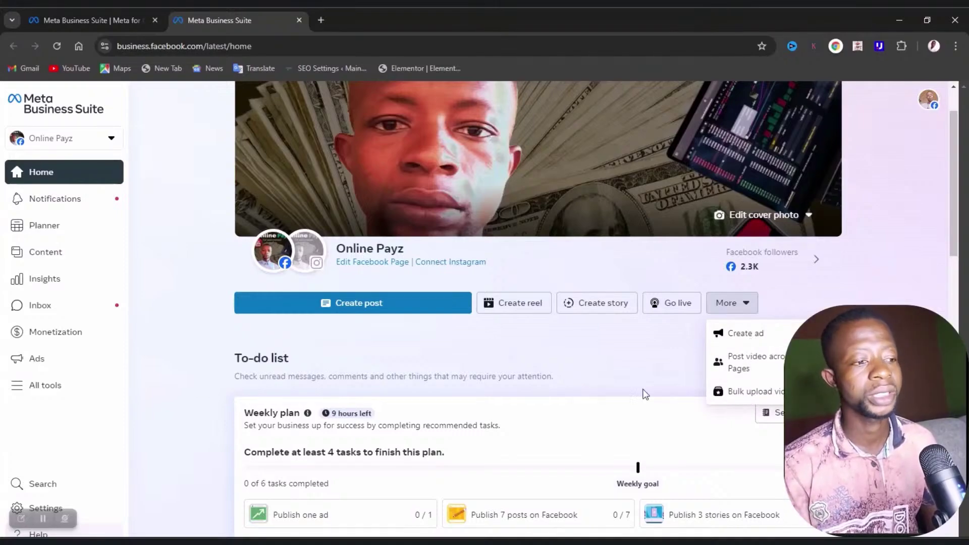
{"action": "left_click", "coordinate": [559, 351]}
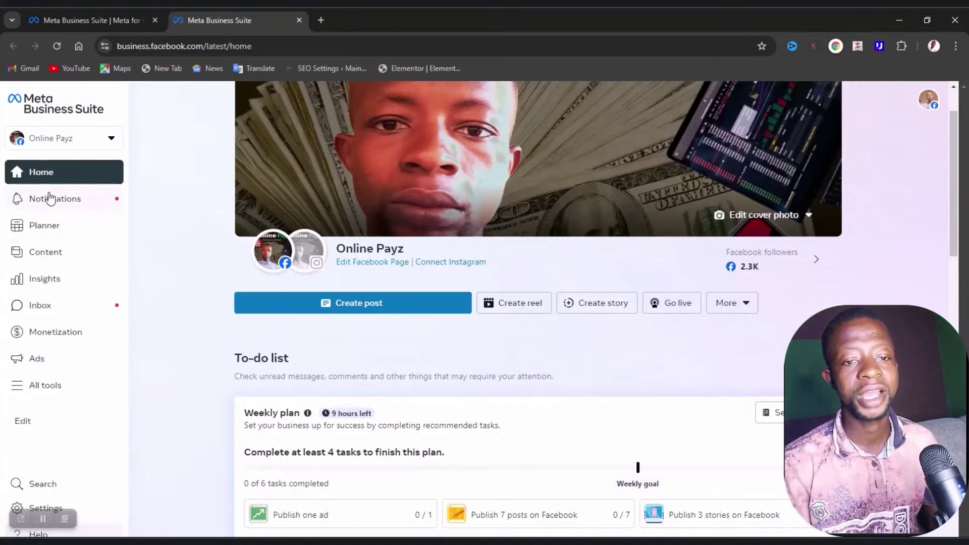
{"action": "left_click", "coordinate": [111, 201]}
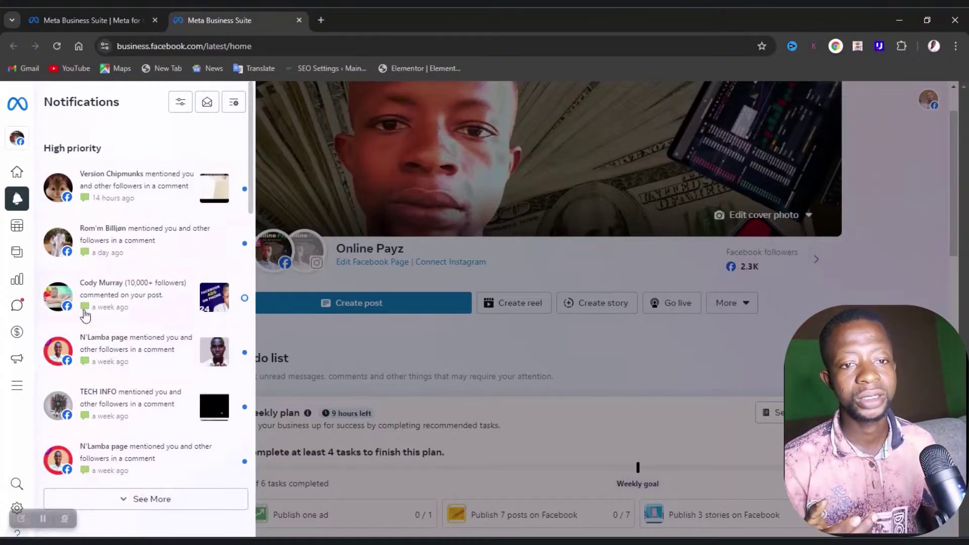
- Open the Planner to view the content calendar, and open the Content section for posts and reels
{"action": "left_click", "coordinate": [33, 229]}
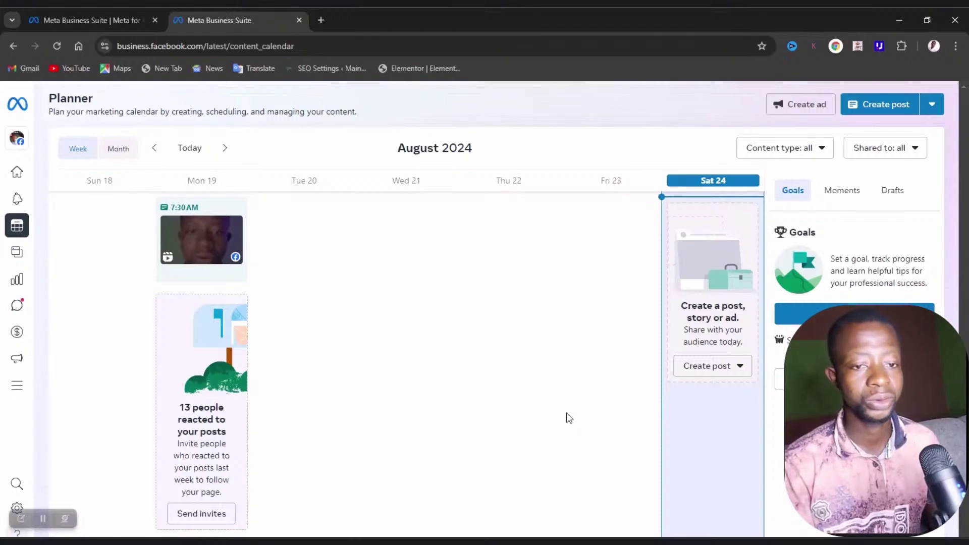
{"action": "mouse_move", "coordinate": [29, 234]}
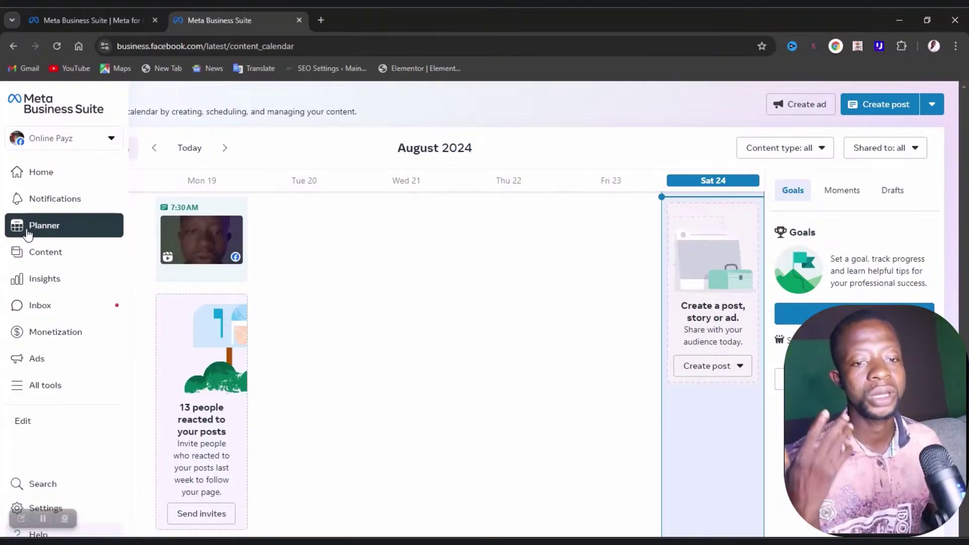
{"action": "left_click", "coordinate": [38, 255]}
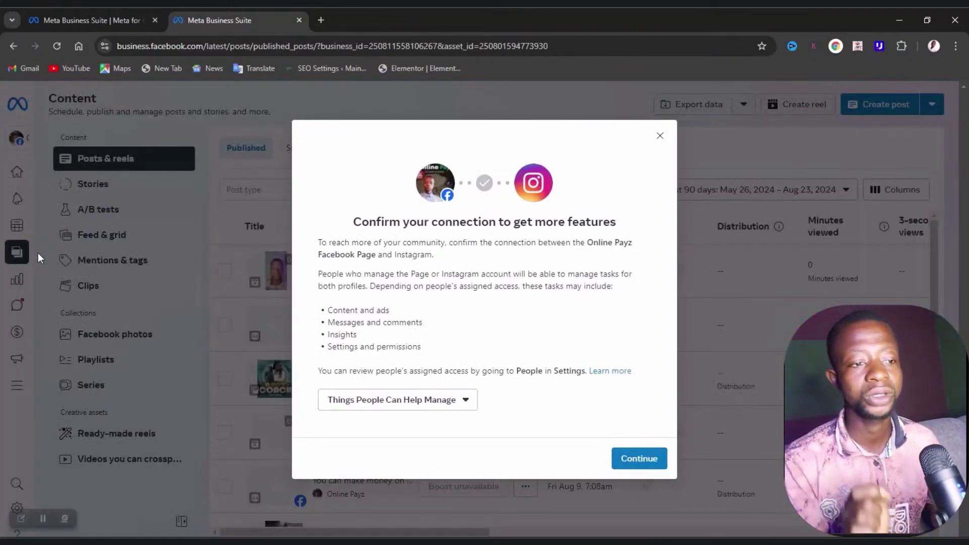
- Dismiss the Instagram connection prompt and open all Insights to examine the Page's content, audience and recommendations overview
{"action": "left_click", "coordinate": [659, 135]}
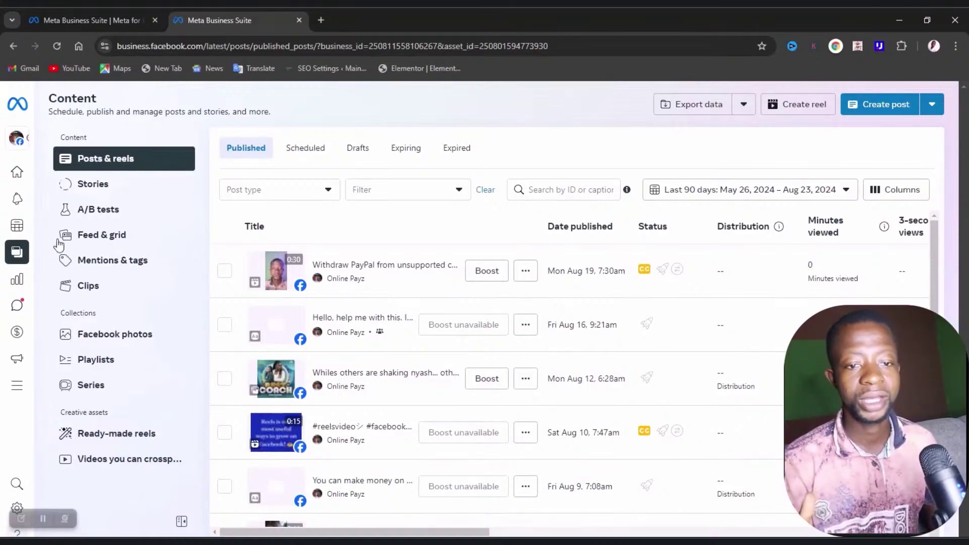
{"action": "mouse_move", "coordinate": [17, 301]}
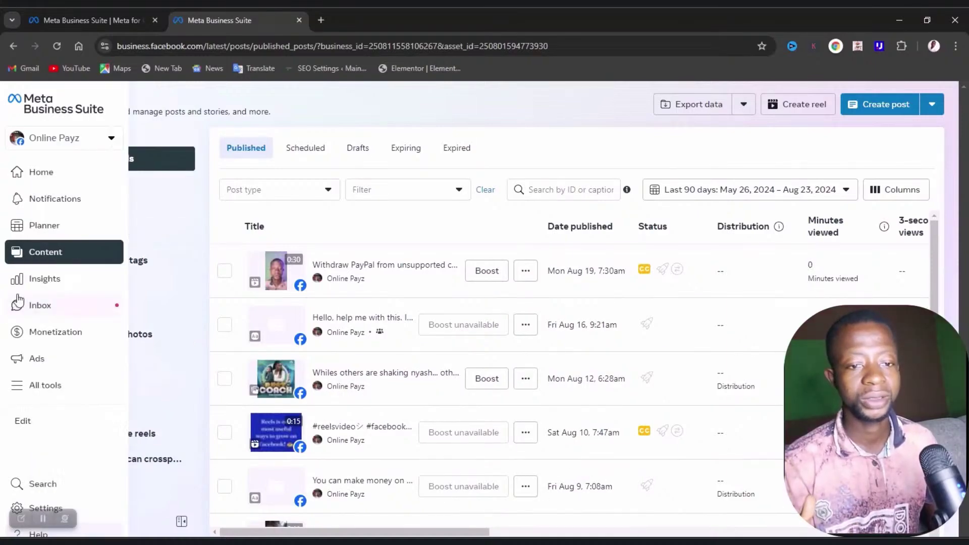
{"action": "left_click", "coordinate": [44, 280]}
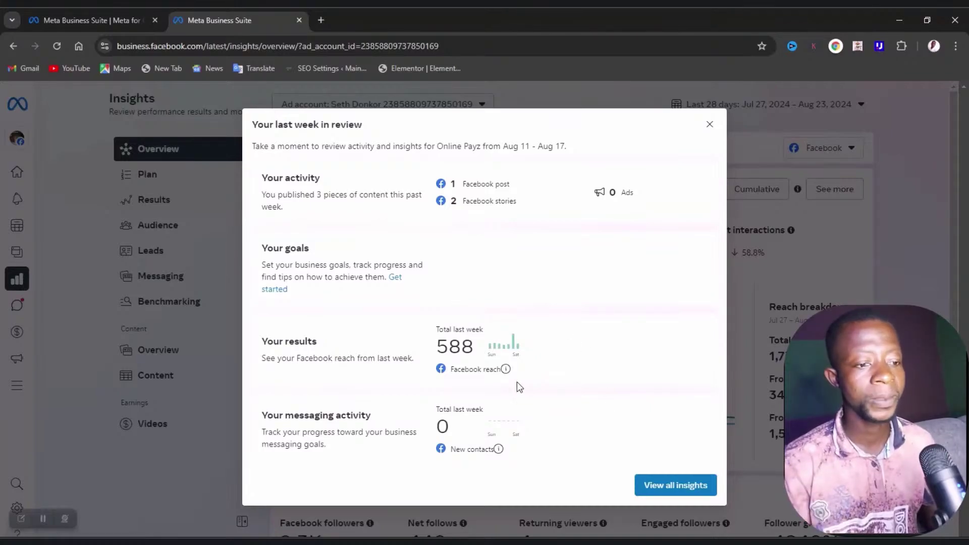
{"action": "left_click", "coordinate": [673, 485]}
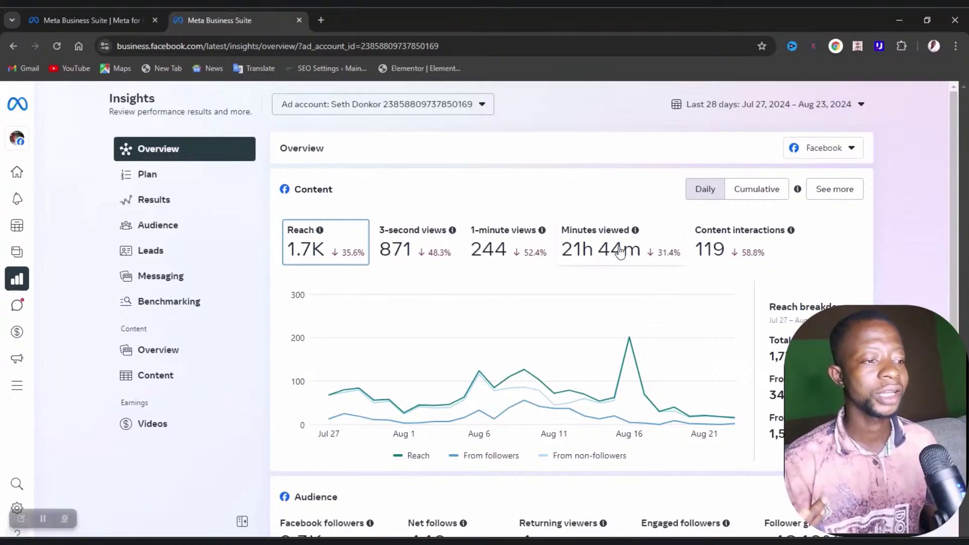
{"action": "scroll", "coordinate": [615, 322], "scroll_direction": "down", "scroll_amount": 2}
{"action": "scroll", "coordinate": [614, 328], "scroll_direction": "down", "scroll_amount": 5}
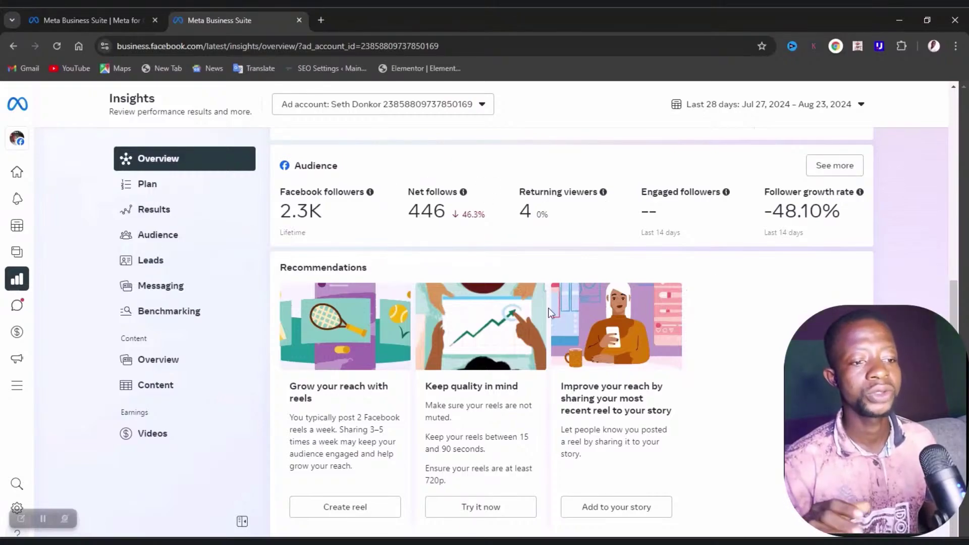
{"action": "scroll", "coordinate": [550, 309], "scroll_direction": "up", "scroll_amount": 2}
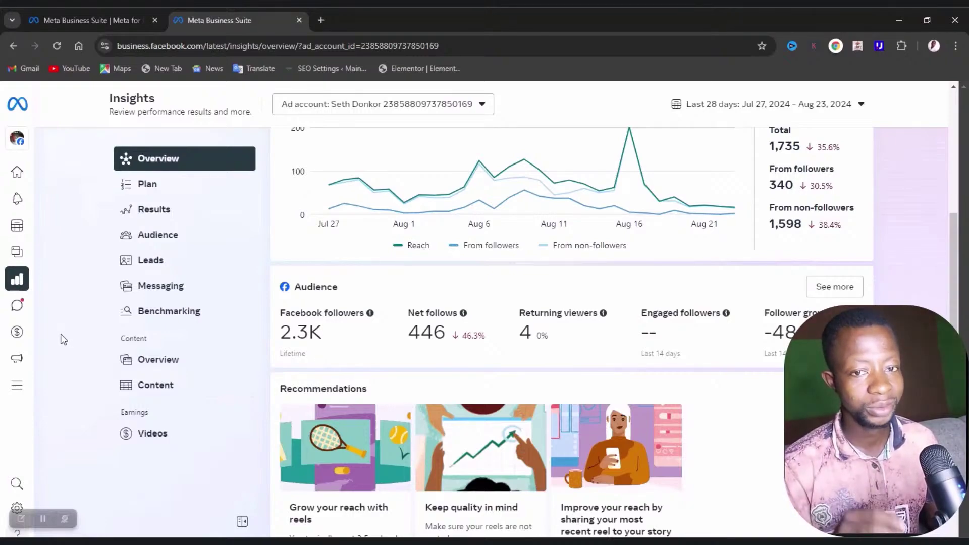
- Open the Monetization section and examine the Page's status and the monetization tools to try
{"action": "mouse_move", "coordinate": [16, 309]}
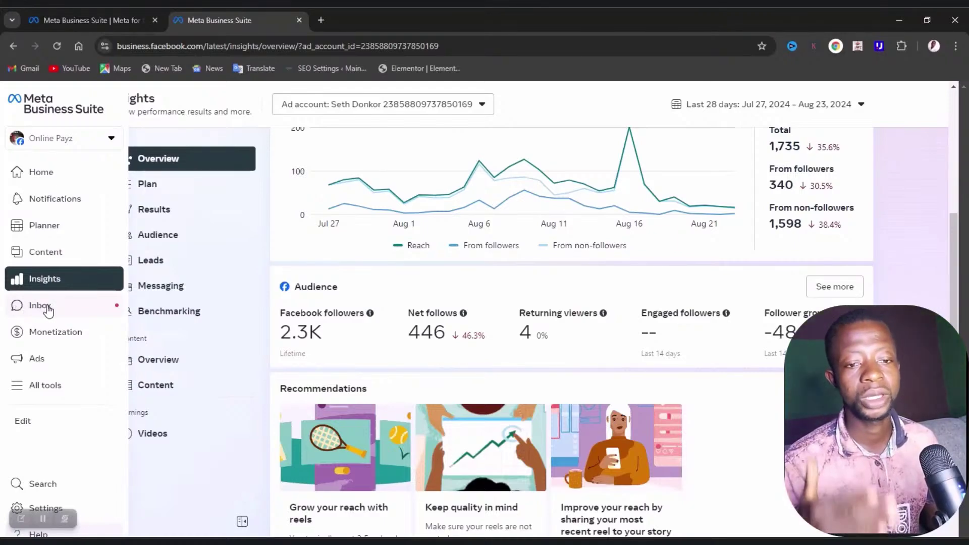
{"action": "left_click", "coordinate": [41, 341]}
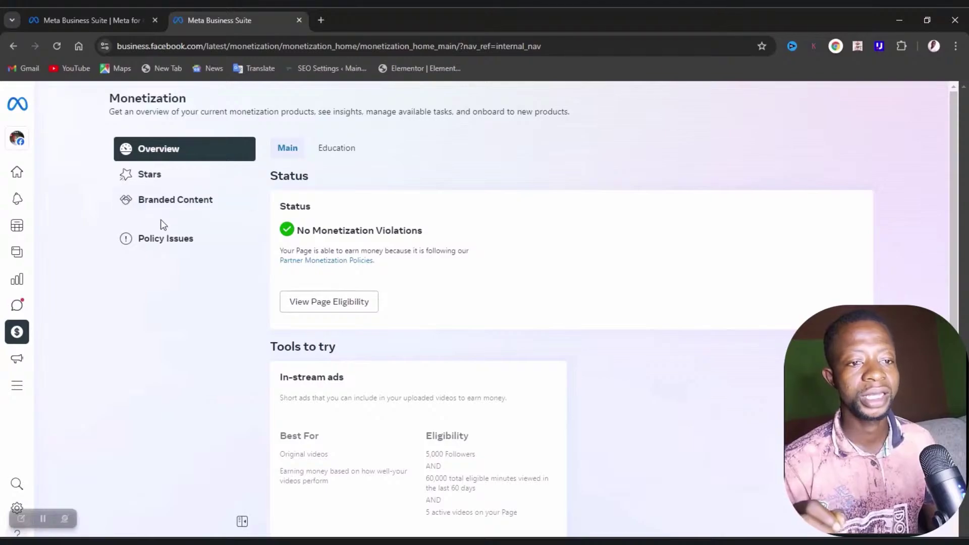
{"action": "scroll", "coordinate": [580, 403], "scroll_direction": "down", "scroll_amount": 1}
{"action": "scroll", "coordinate": [581, 403], "scroll_direction": "up", "scroll_amount": 1}
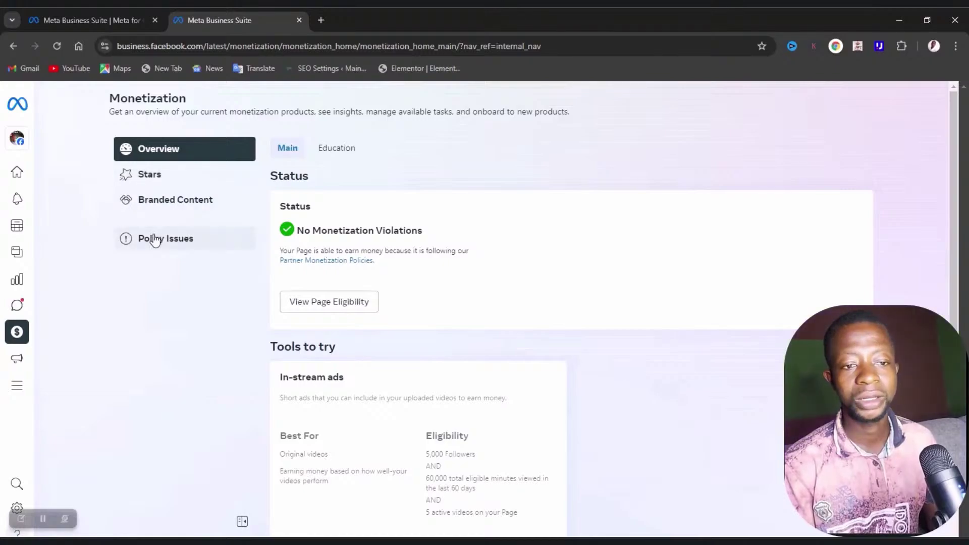
- View the tools that can be shown on the Page's navigation menu and close the selection without changing it
{"action": "mouse_move", "coordinate": [16, 340]}
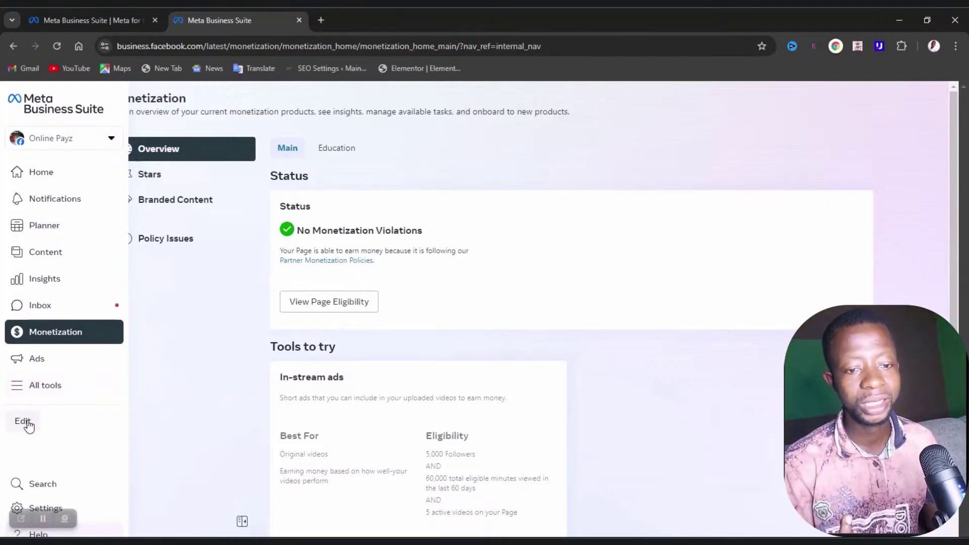
{"action": "left_click", "coordinate": [29, 425]}
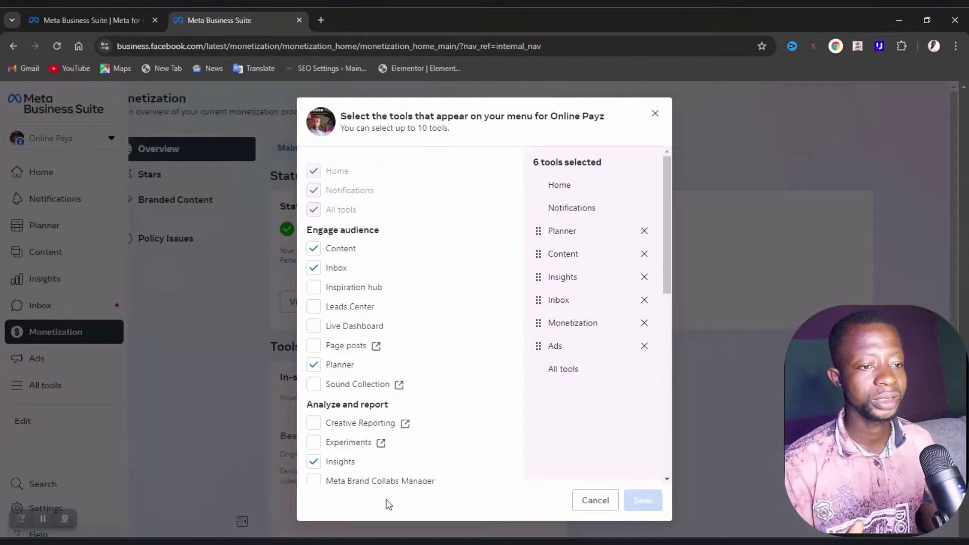
{"action": "scroll", "coordinate": [476, 314], "scroll_direction": "down", "scroll_amount": 8}
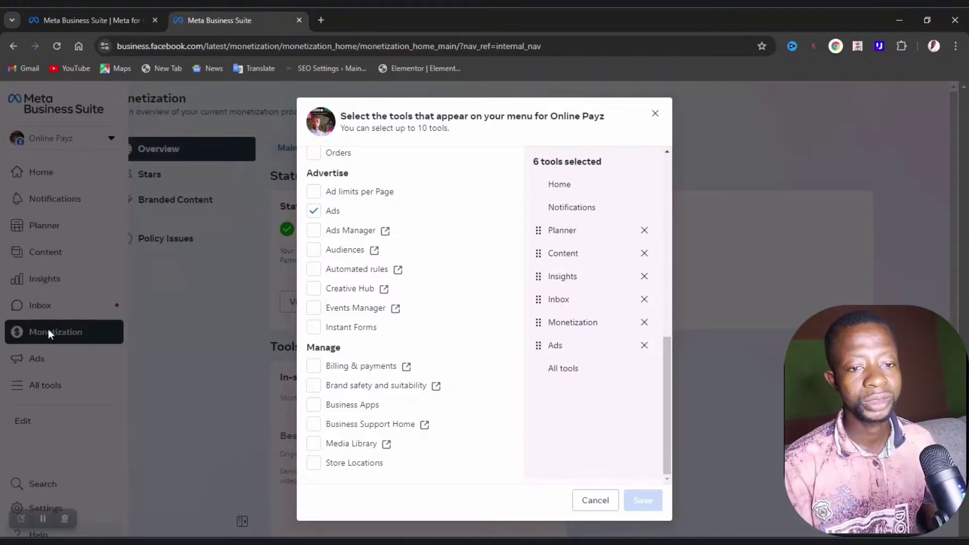
{"action": "left_click", "coordinate": [79, 407]}
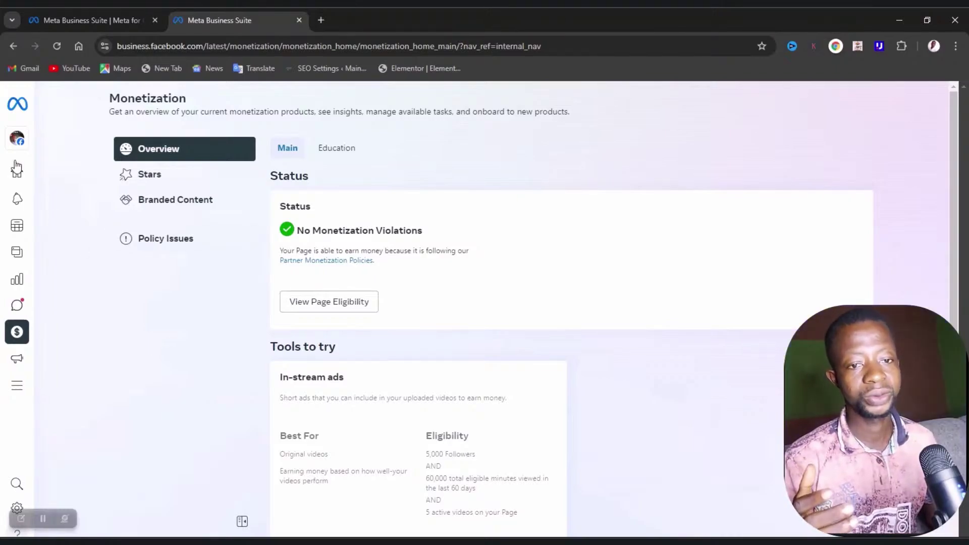
- View the available business portfolios and Pages in the account switcher, keeping the current Page selected
{"action": "mouse_move", "coordinate": [25, 177]}
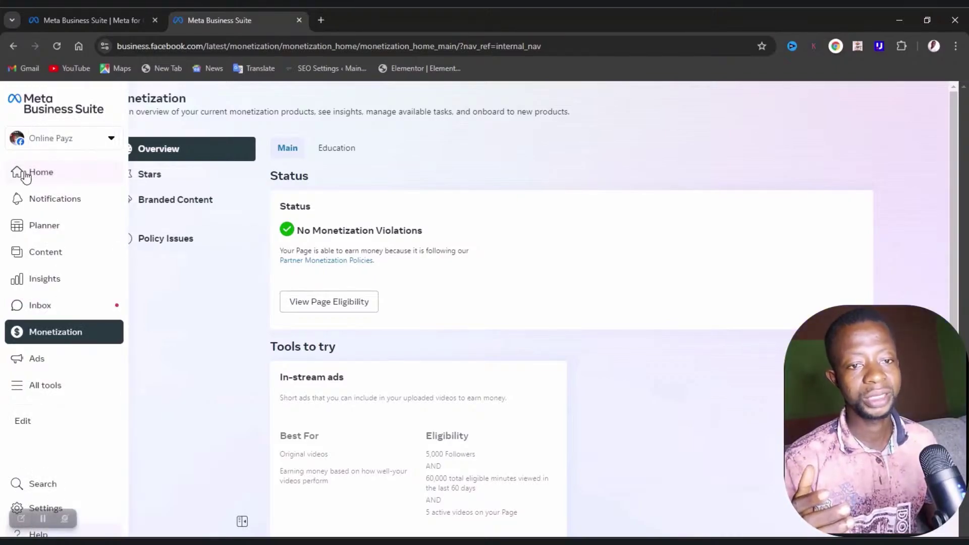
{"action": "left_click", "coordinate": [111, 139]}
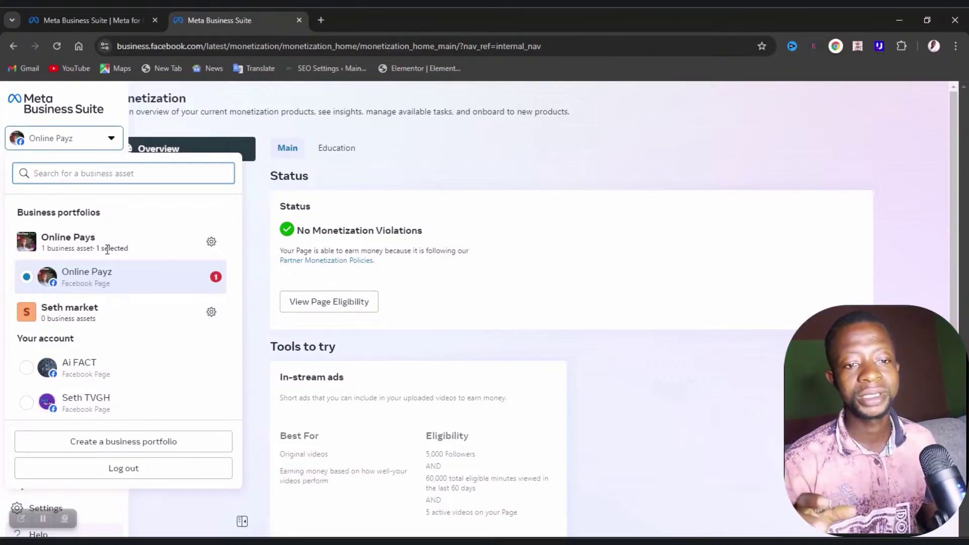
{"action": "left_click", "coordinate": [392, 168]}
- Open the full list of tools and examine the engagement, advertising, reporting, selling and management categories
{"action": "left_click", "coordinate": [46, 391]}
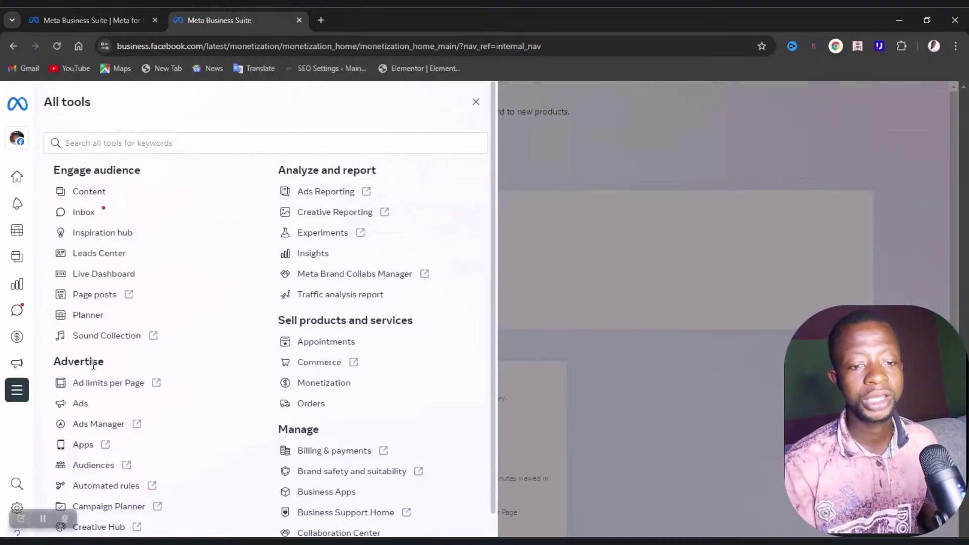
{"action": "scroll", "coordinate": [93, 364], "scroll_direction": "down", "scroll_amount": 1}
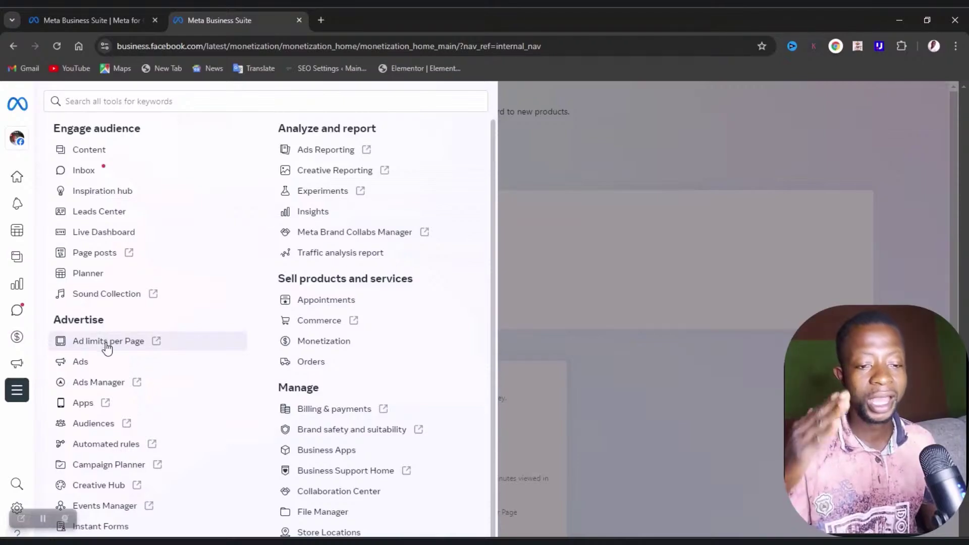
{"action": "scroll", "coordinate": [106, 349], "scroll_direction": "up", "scroll_amount": 1}
{"action": "scroll", "coordinate": [105, 353], "scroll_direction": "down", "scroll_amount": 1}
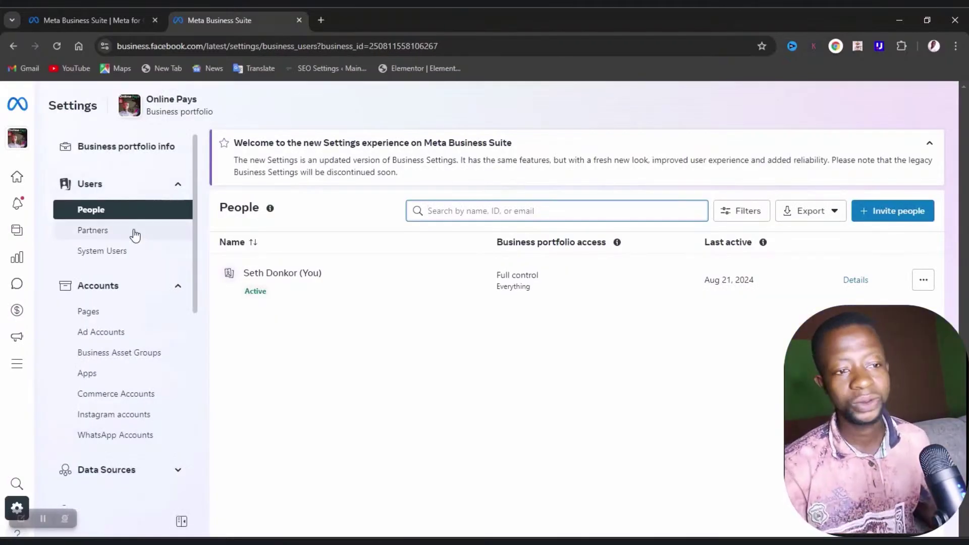
- Collapse the Users settings and open the Pages settings to view the options for adding a Page
{"action": "left_click", "coordinate": [159, 185]}
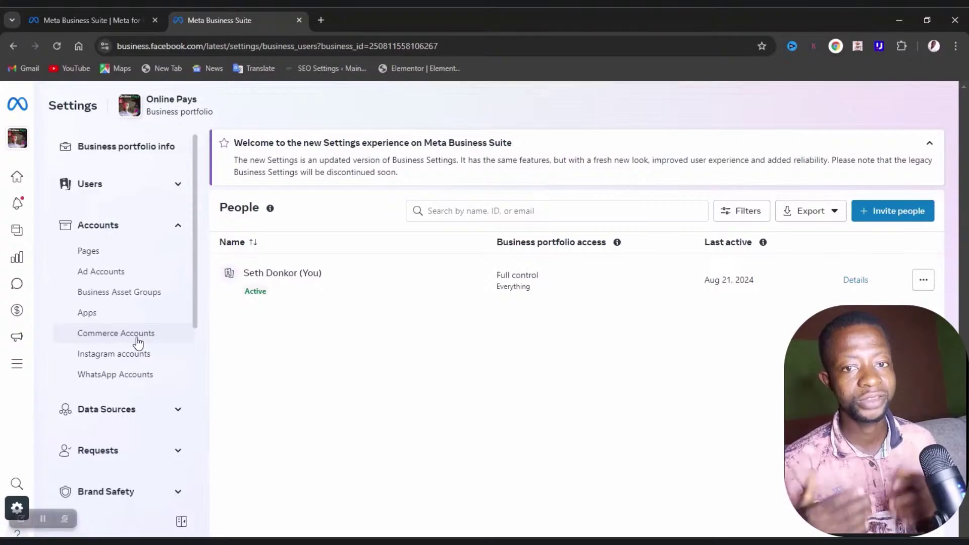
{"action": "left_click", "coordinate": [126, 258]}
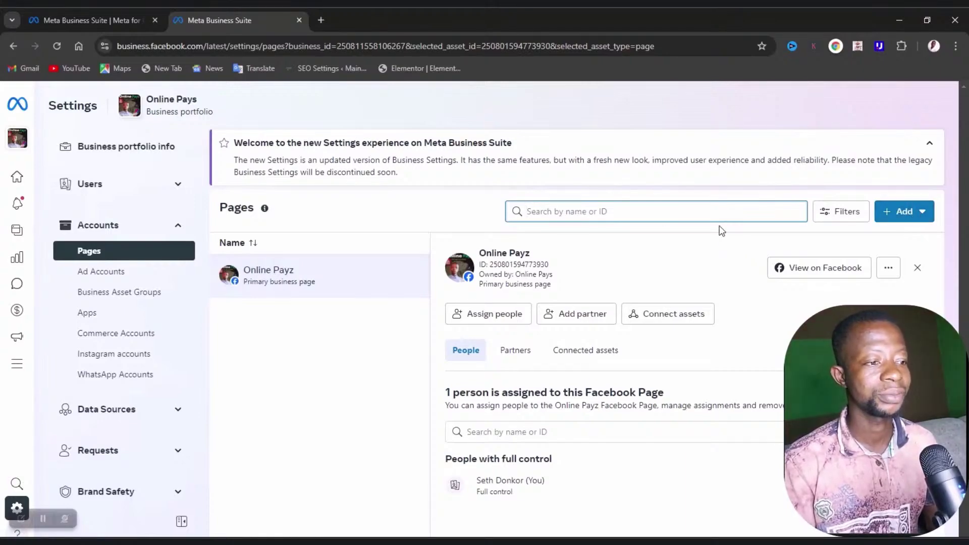
{"action": "left_click", "coordinate": [916, 212]}
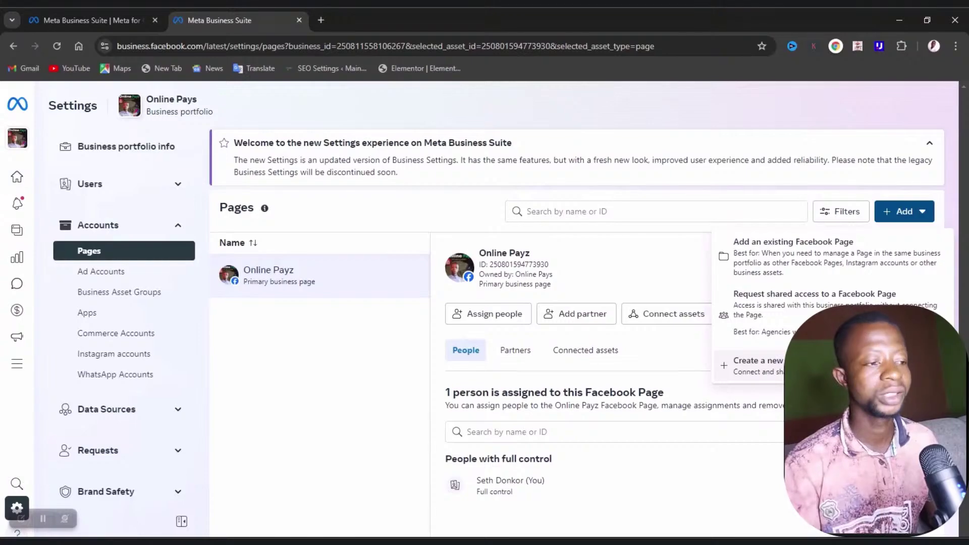
{"action": "key", "text": "Escape"}
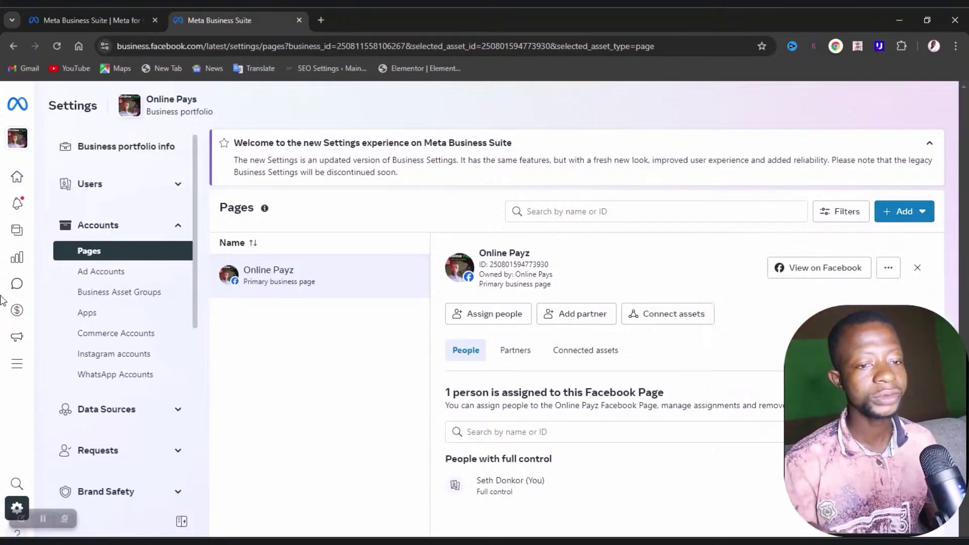
- Open the Ad Accounts settings and view the options for adding an ad account without choosing one
{"action": "left_click", "coordinate": [130, 271]}
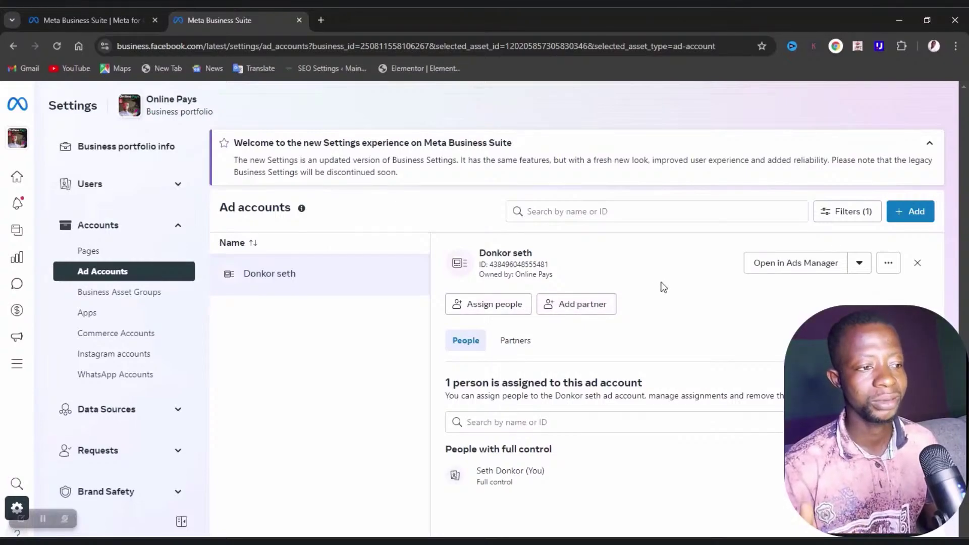
{"action": "left_click", "coordinate": [911, 218]}
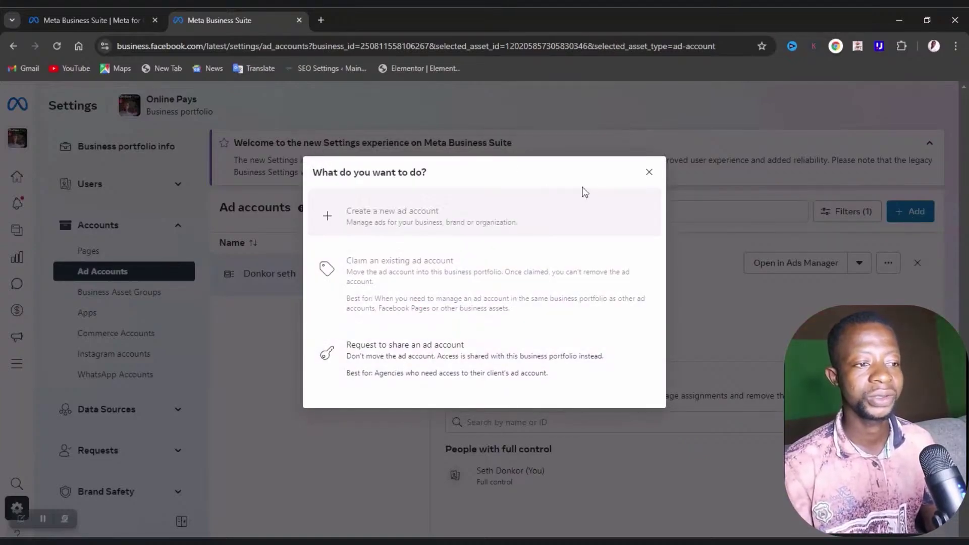
{"action": "left_click", "coordinate": [649, 172]}
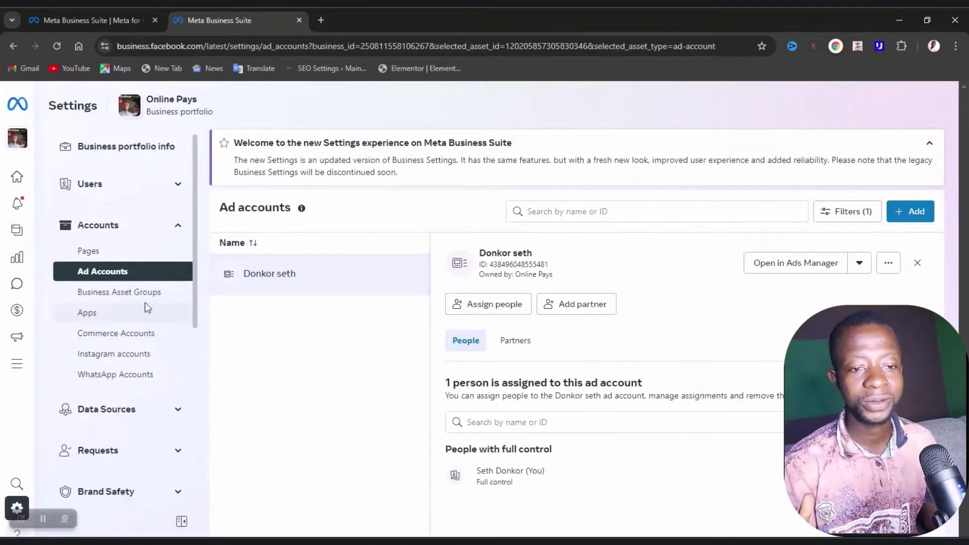
- View the Business Asset Groups, Commerce Accounts and Instagram accounts settings one after another
{"action": "left_click", "coordinate": [147, 295]}
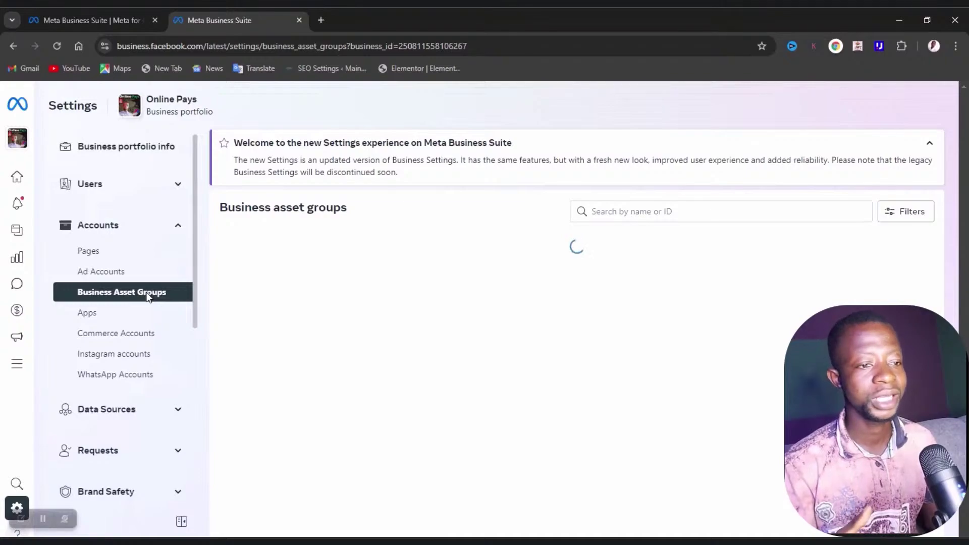
{"action": "left_click", "coordinate": [122, 339]}
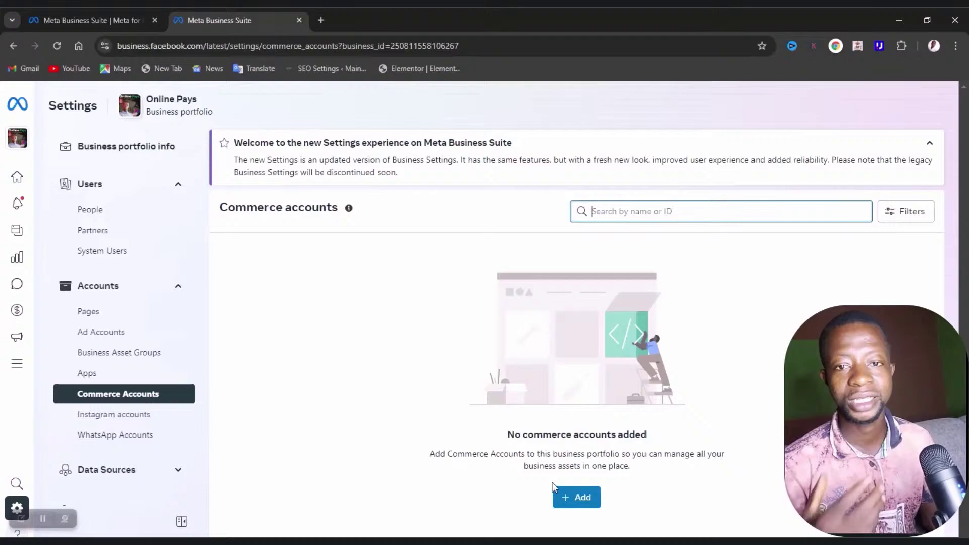
{"action": "left_click", "coordinate": [104, 415]}
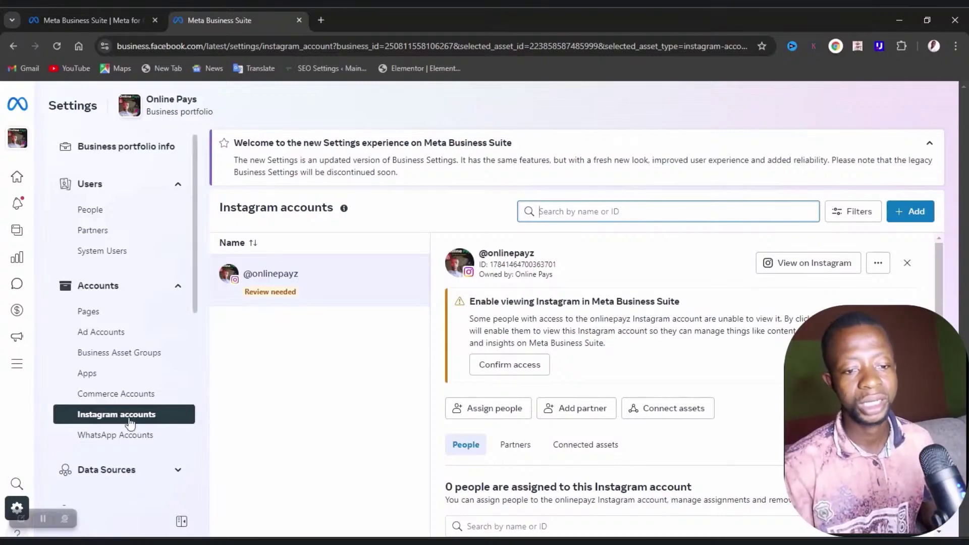
- Open the WhatsApp Accounts settings and examine the linked account's summary and business information
{"action": "left_click", "coordinate": [116, 440]}
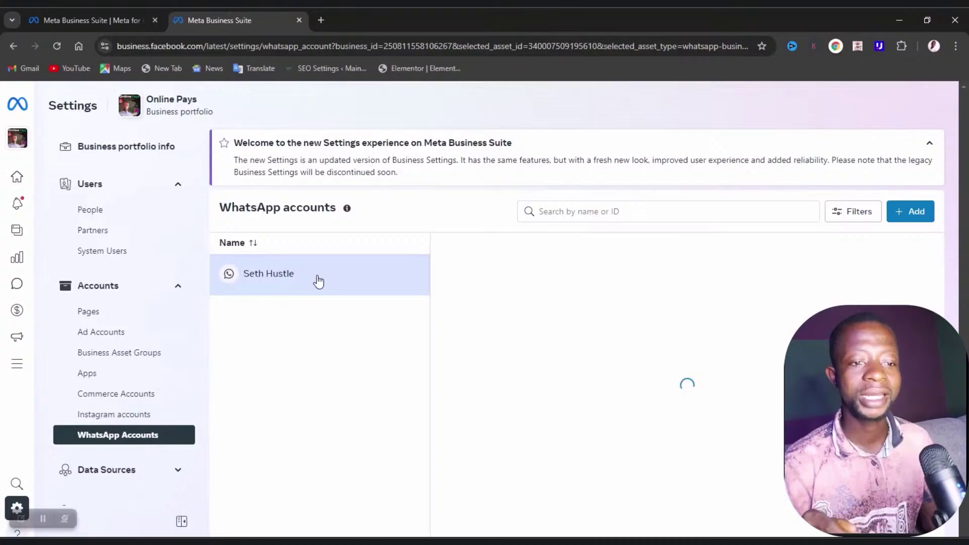
{"action": "scroll", "coordinate": [565, 337], "scroll_direction": "down", "scroll_amount": 1}
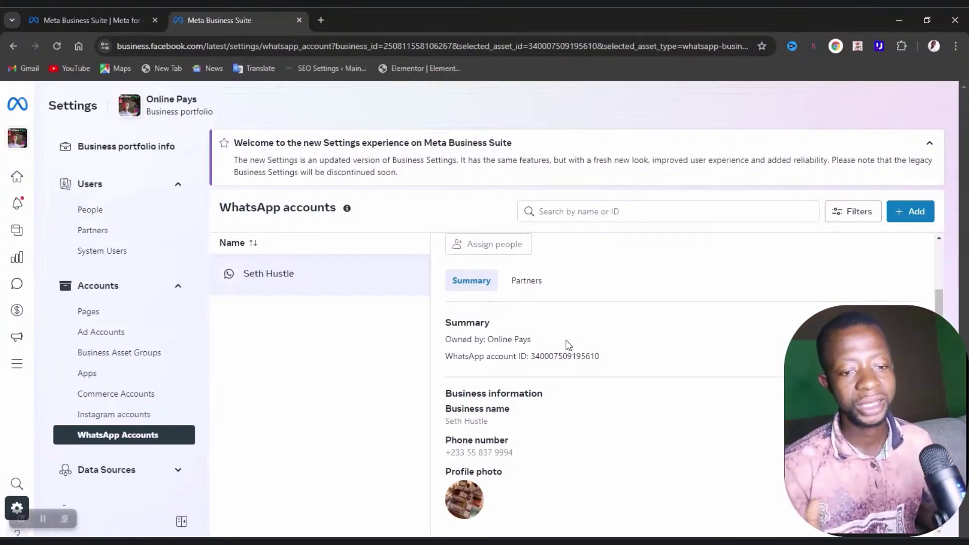
{"action": "right_click", "coordinate": [566, 340]}
{"action": "left_click", "coordinate": [352, 396]}
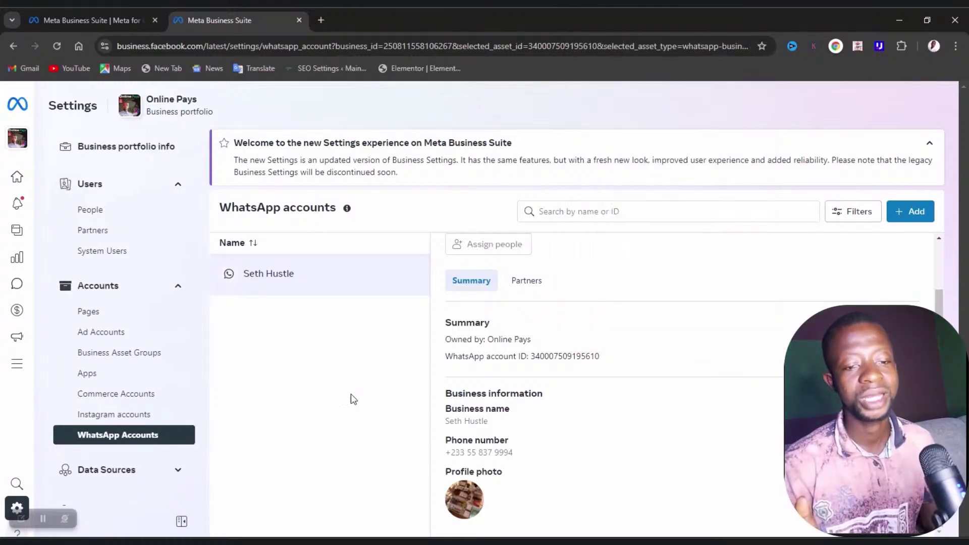
- Expand the Data Sources settings with Users and Accounts collapsed, and open the Pixels page
{"action": "left_click", "coordinate": [180, 470]}
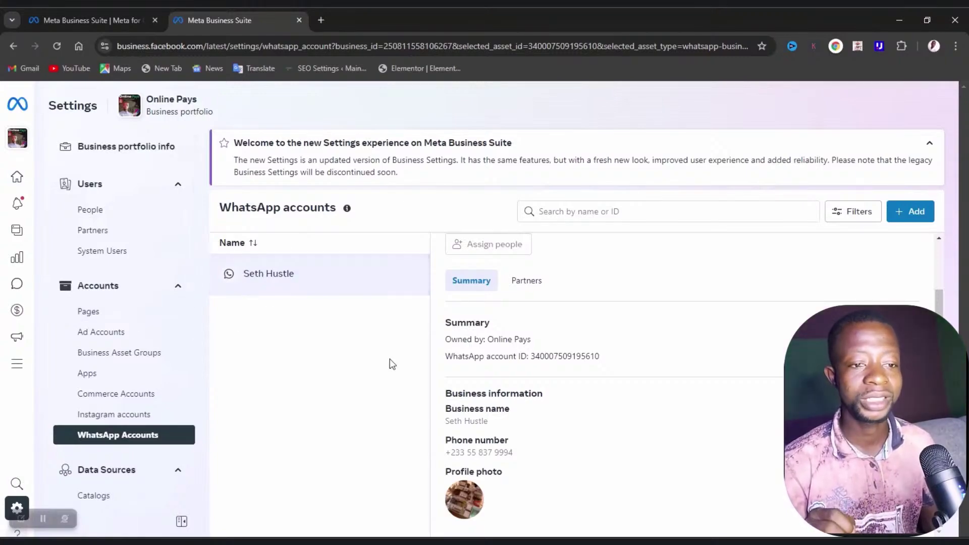
{"action": "left_click", "coordinate": [179, 184]}
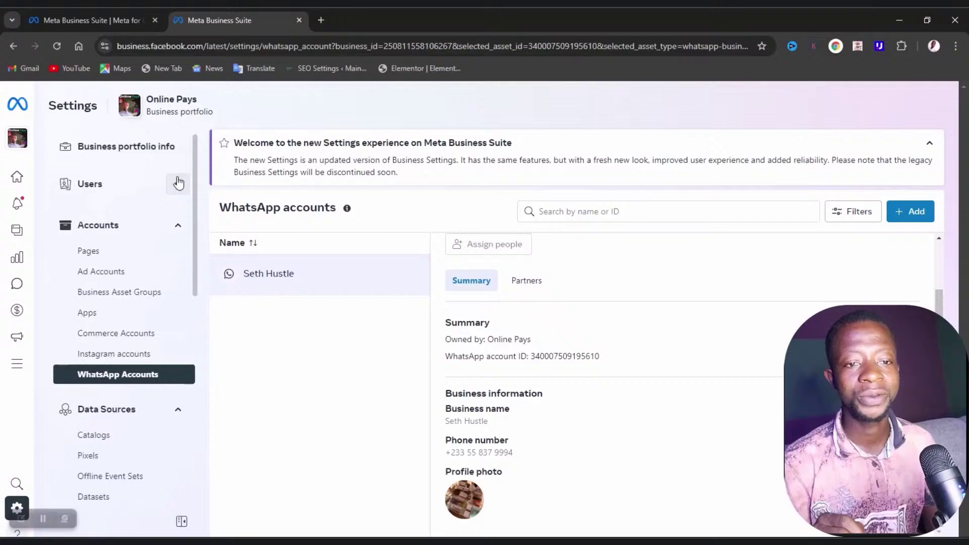
{"action": "left_click", "coordinate": [179, 225]}
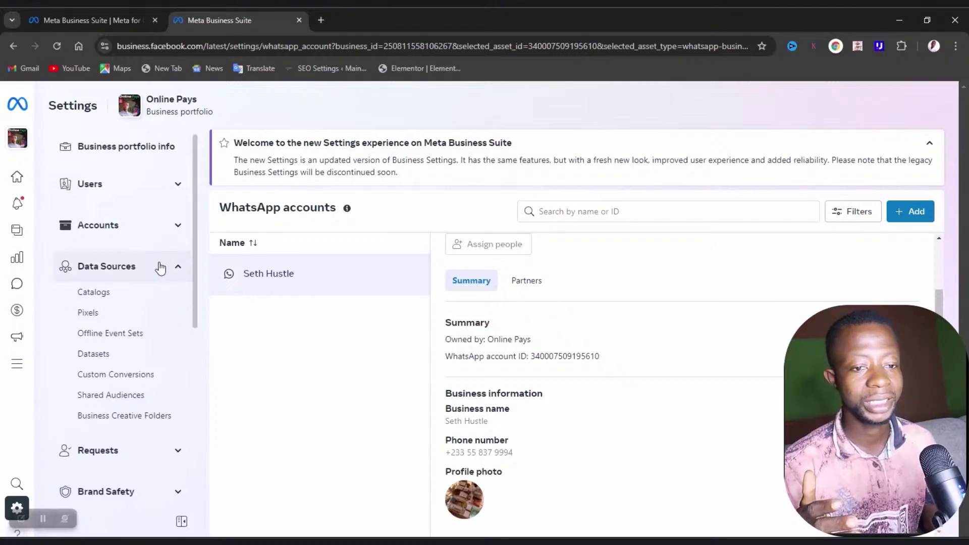
{"action": "left_click", "coordinate": [136, 320]}
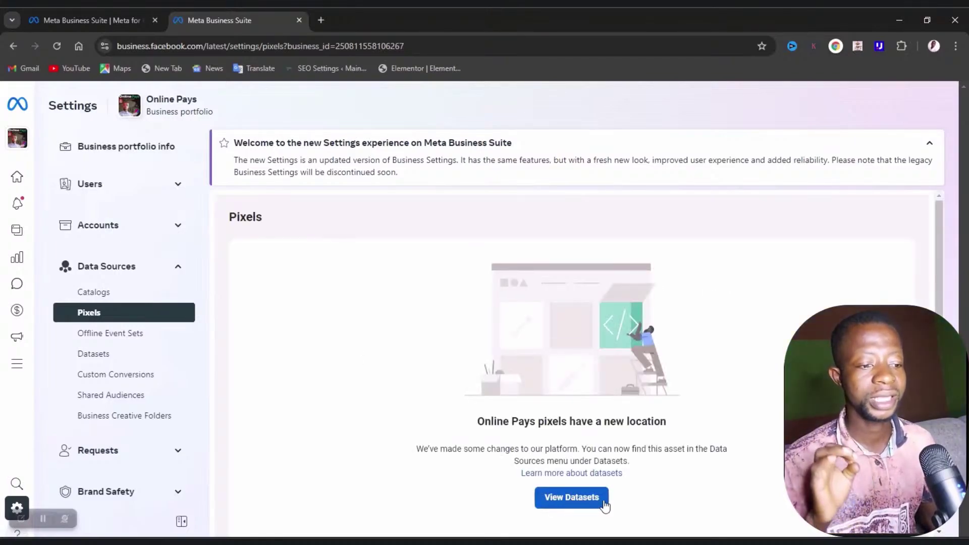
- Open the Datasets settings from the Pixels page and view the new dataset form, cancelling without creating one
{"action": "left_click", "coordinate": [571, 498]}
{"action": "scroll", "coordinate": [585, 454], "scroll_direction": "down", "scroll_amount": 3}
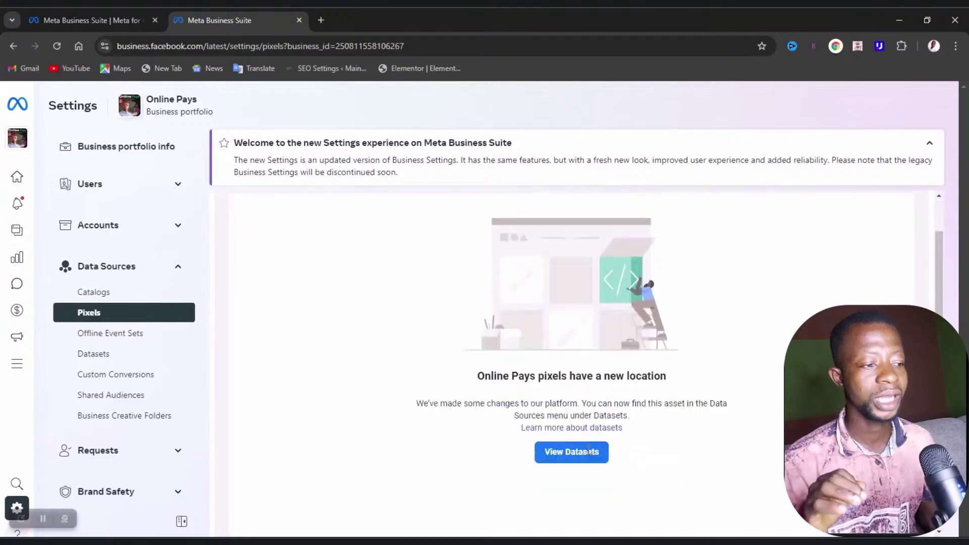
{"action": "scroll", "coordinate": [585, 422], "scroll_direction": "up", "scroll_amount": 1}
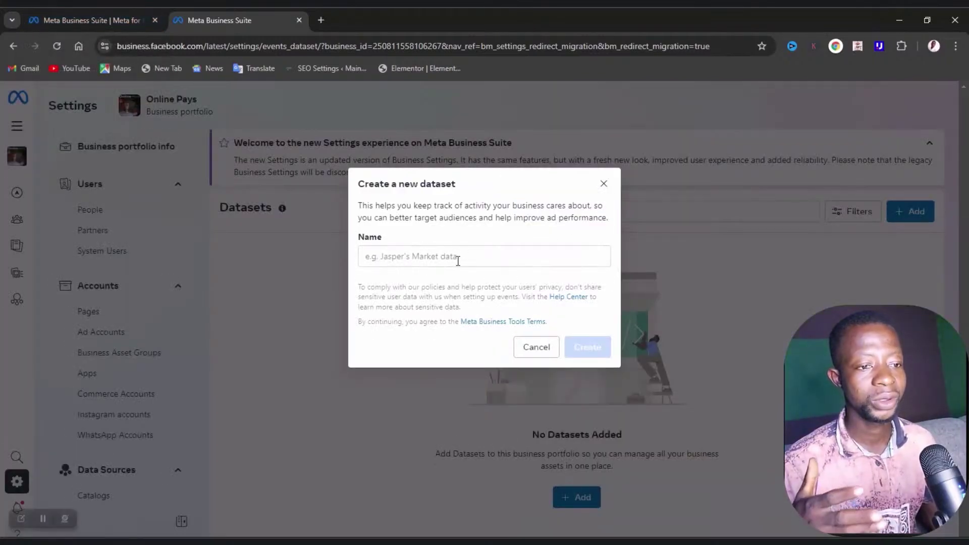
{"action": "left_click", "coordinate": [536, 349]}
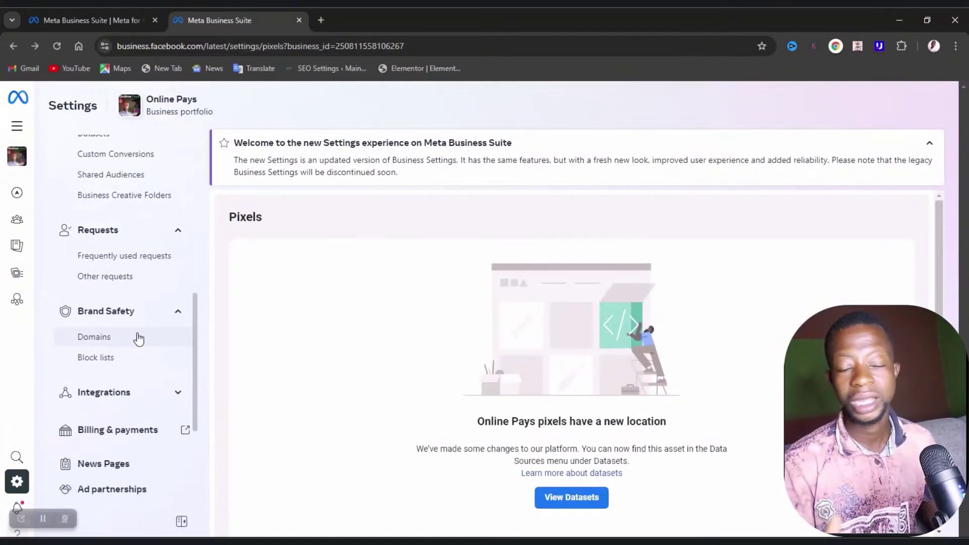
- Open the Brand Safety Domains settings and view the options for adding a domain without choosing one
{"action": "left_click", "coordinate": [139, 338]}
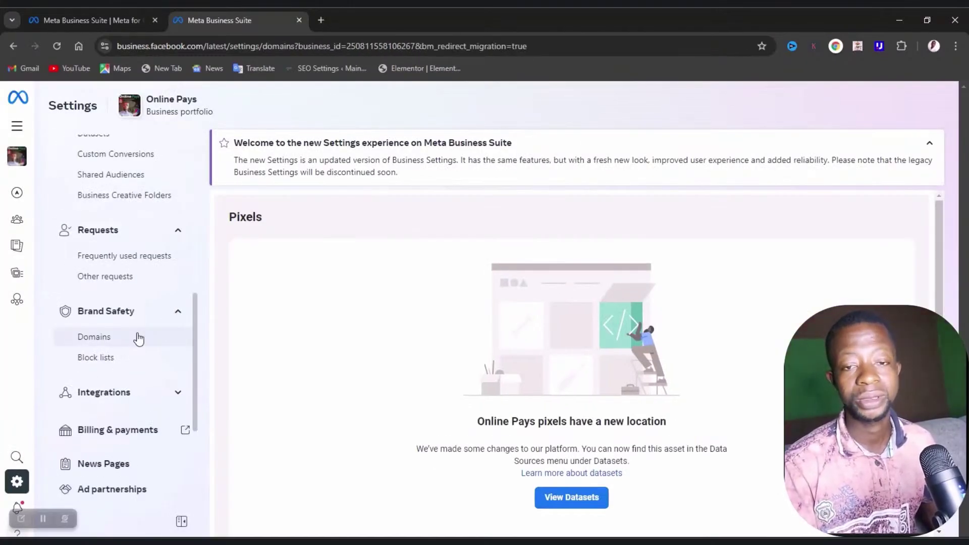
{"action": "scroll", "coordinate": [139, 338], "scroll_direction": "down", "scroll_amount": 3}
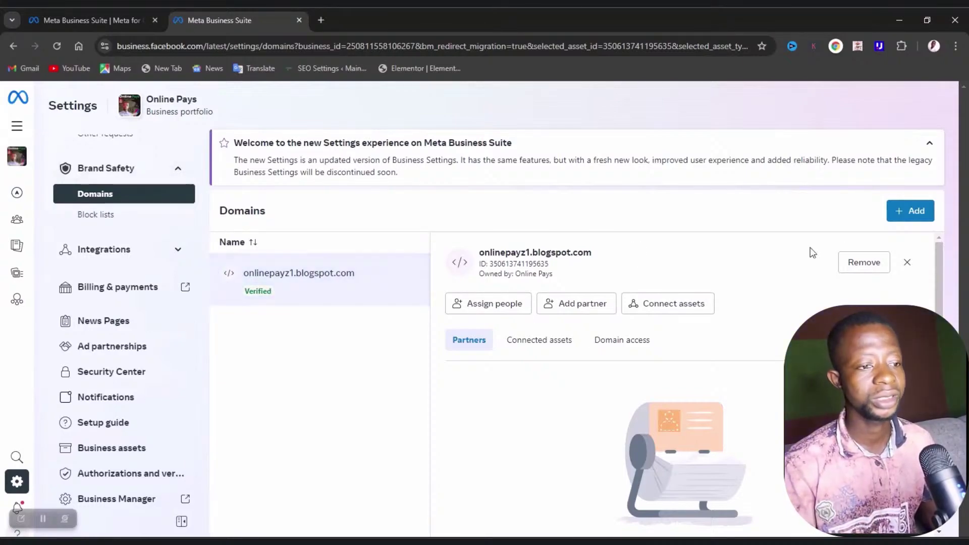
{"action": "left_click", "coordinate": [909, 207]}
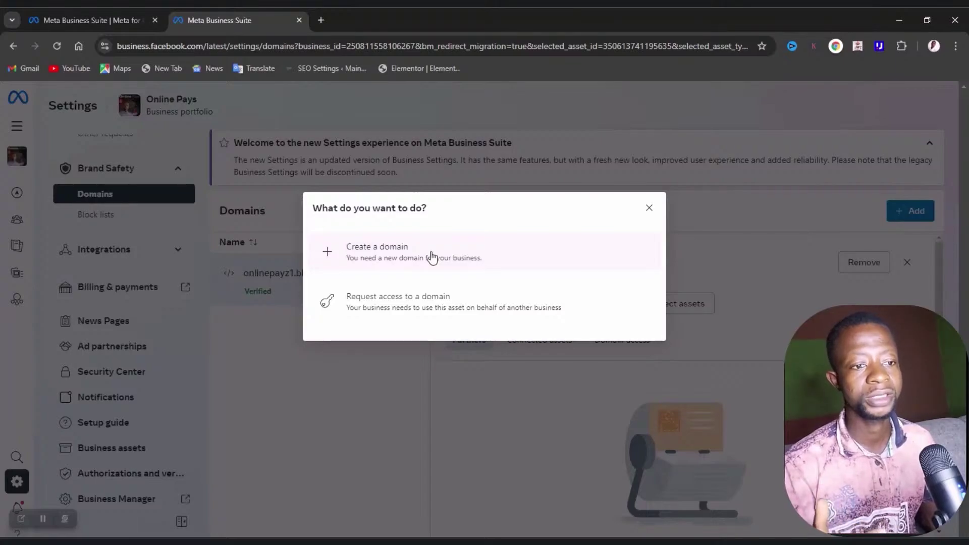
{"action": "left_click", "coordinate": [647, 207]}
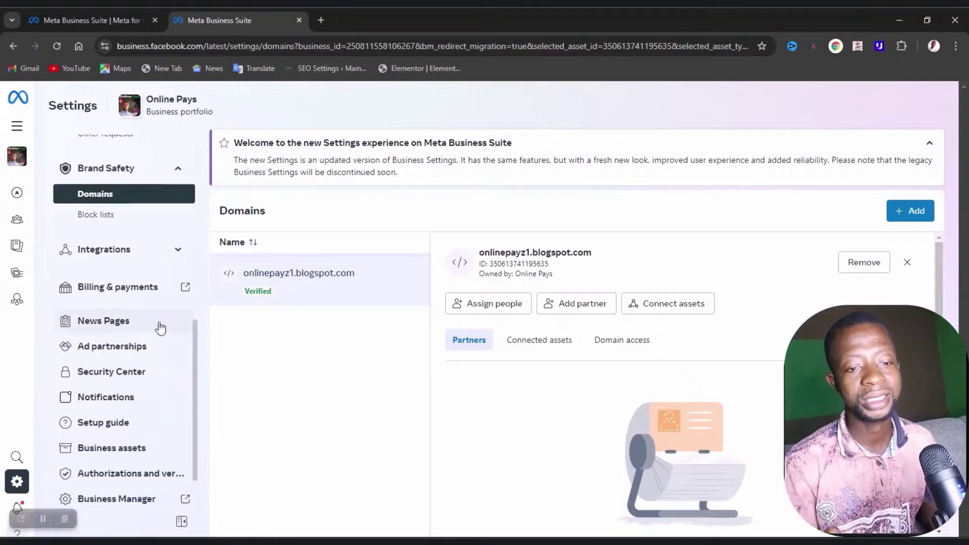
- Expand the Integrations settings, open Billing & payments and view the available business portfolios without switching
{"action": "left_click", "coordinate": [174, 249]}
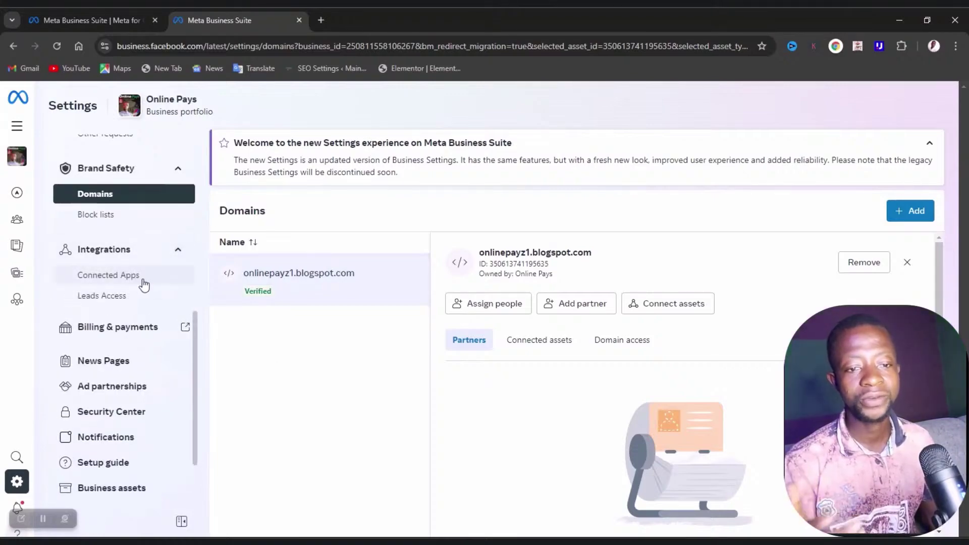
{"action": "left_click", "coordinate": [149, 326]}
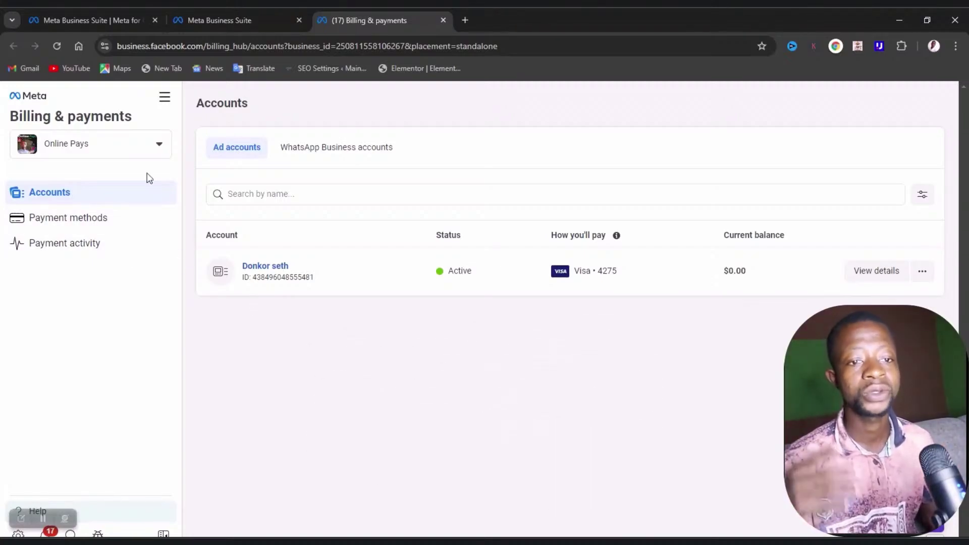
{"action": "left_click", "coordinate": [159, 146]}
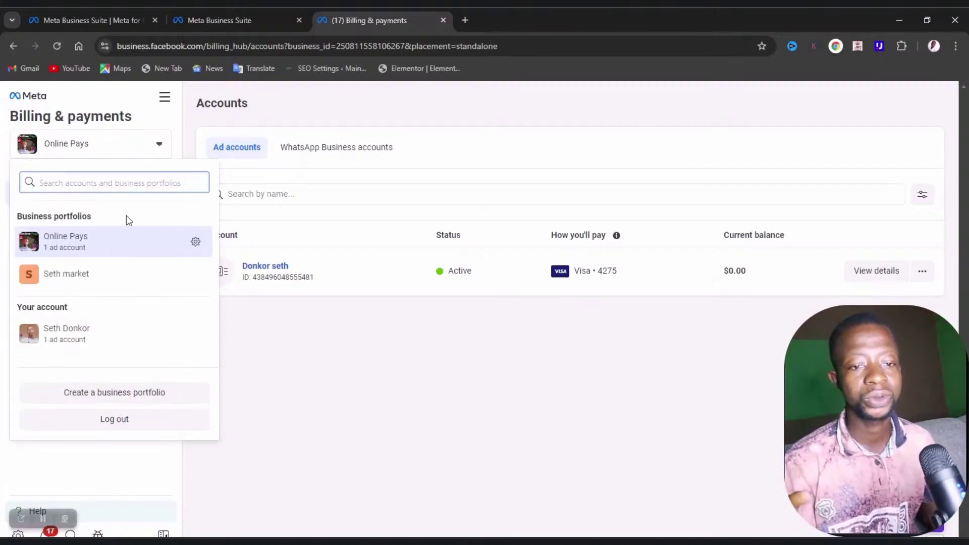
{"action": "left_click", "coordinate": [308, 113]}
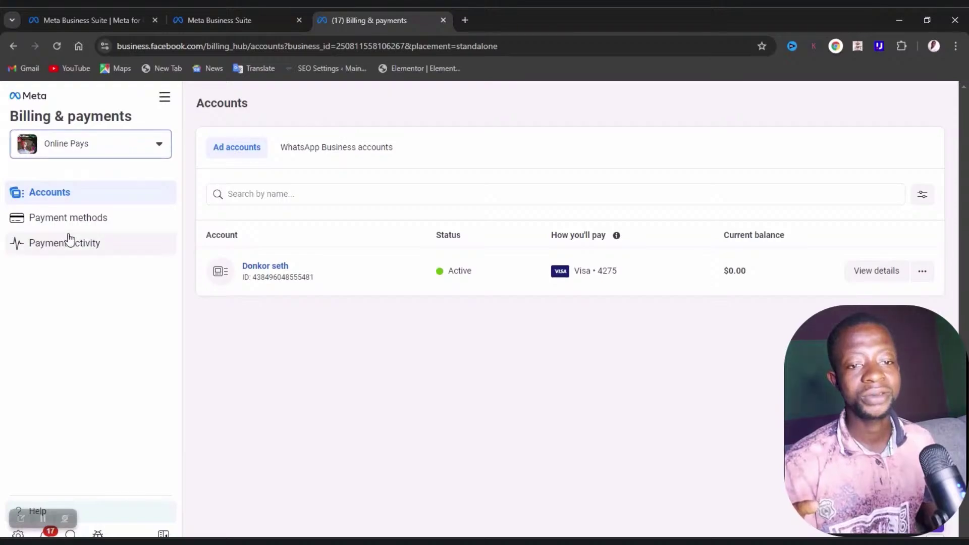
- Open the payment methods in Billing & payments and look over the business portfolio's payment settings
{"action": "left_click", "coordinate": [87, 229]}
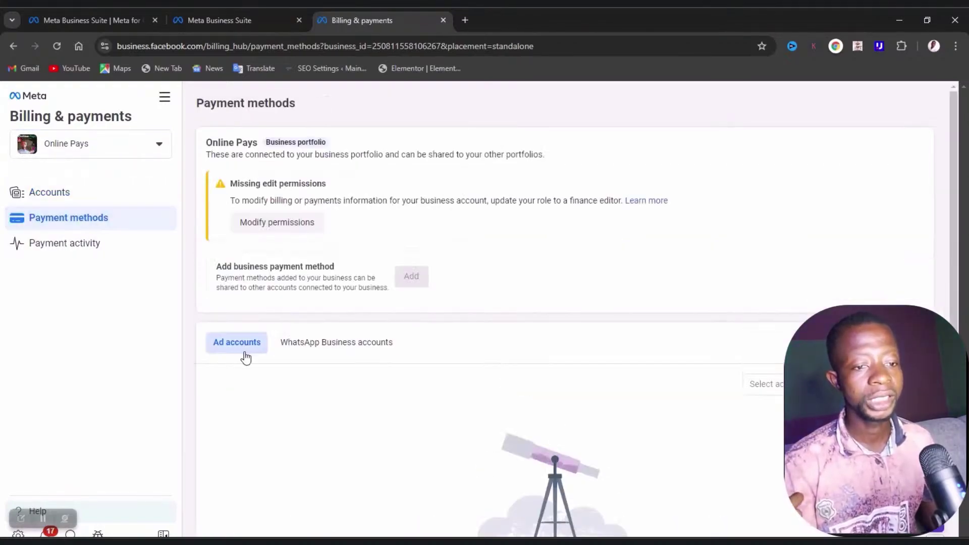
{"action": "scroll", "coordinate": [529, 368], "scroll_direction": "down", "scroll_amount": 2}
{"action": "scroll", "coordinate": [529, 374], "scroll_direction": "up", "scroll_amount": 2}
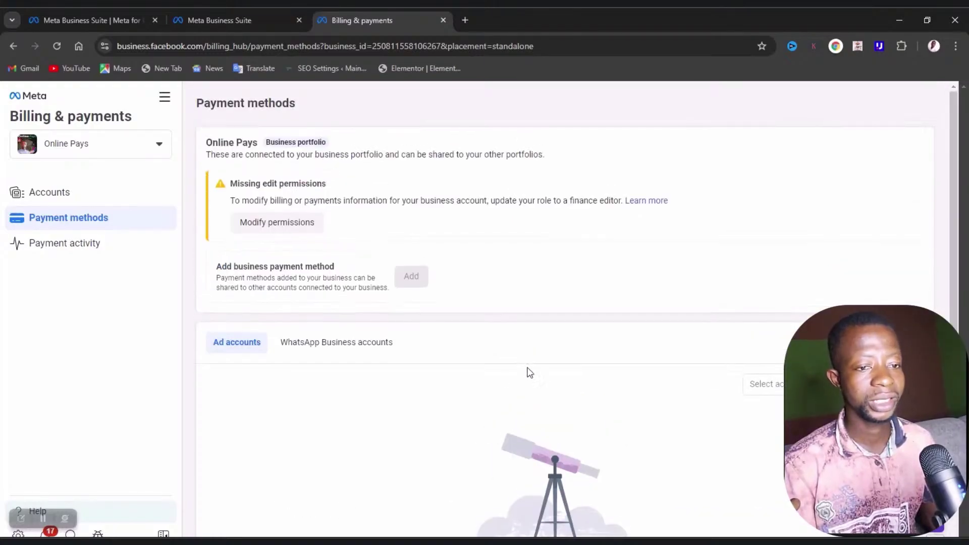
- View the debit or credit card form for adding an ad account payment method, close it unsaved and return to Settings
{"action": "left_click", "coordinate": [238, 353]}
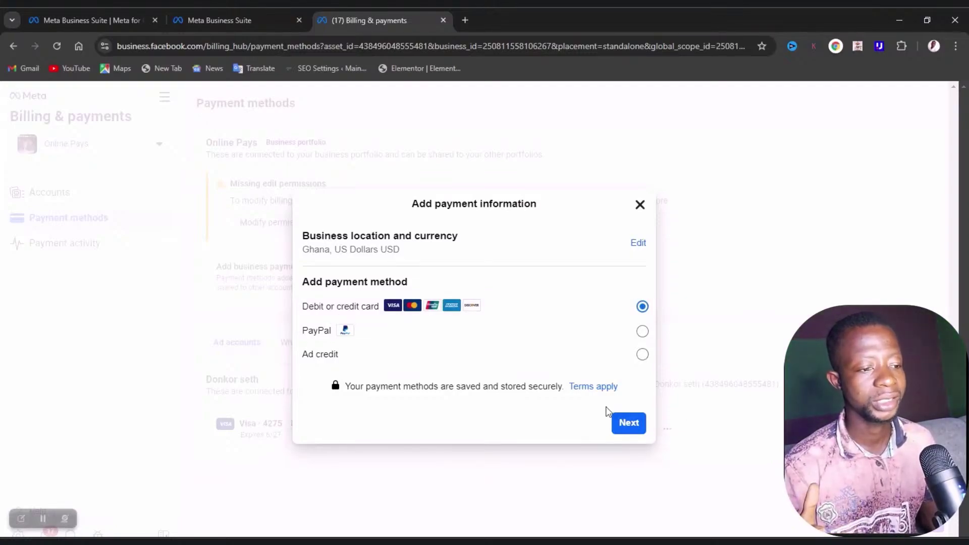
{"action": "left_click", "coordinate": [626, 422]}
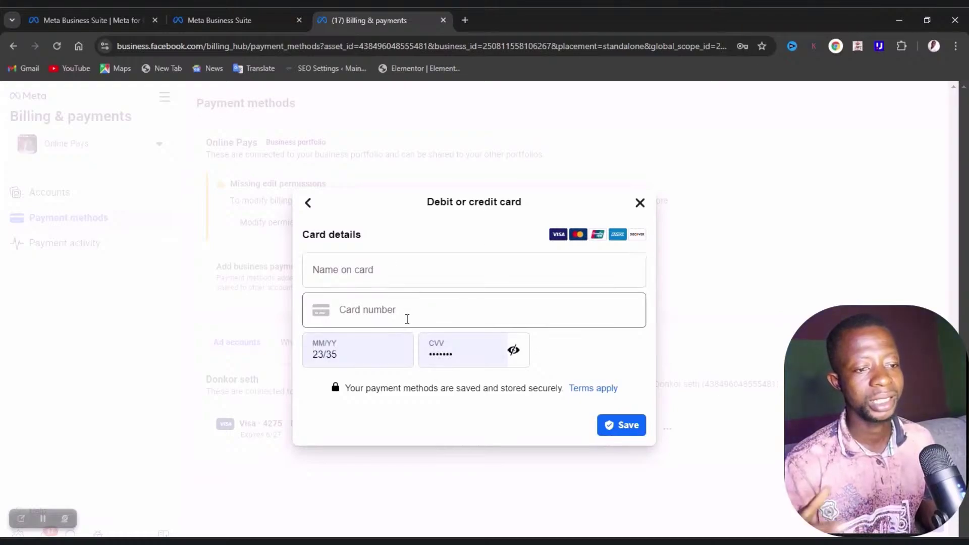
{"action": "left_click", "coordinate": [640, 204]}
{"action": "left_click", "coordinate": [13, 46]}
{"action": "key", "text": "ctrl+shift+Tab"}
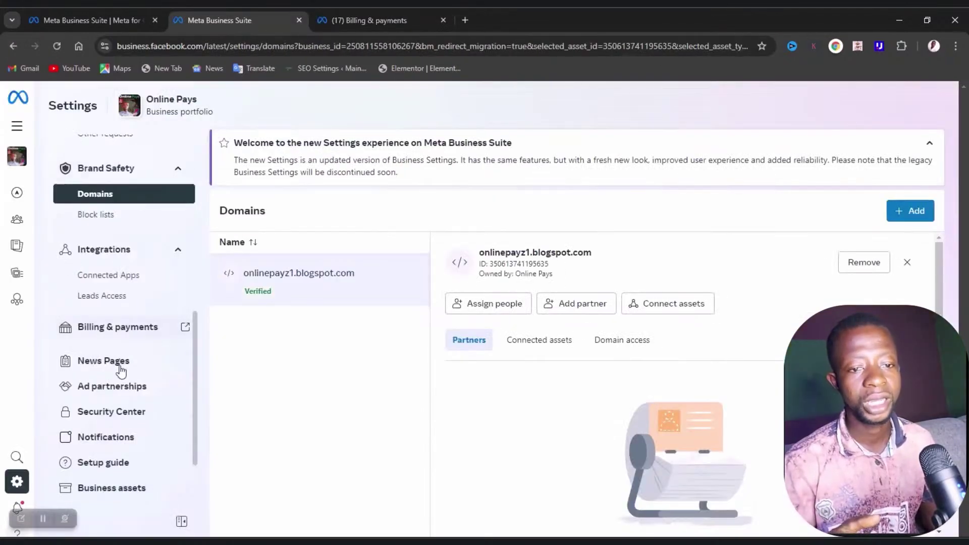
- View the Ad partnerships settings, followed by the Setup guide
{"action": "left_click", "coordinate": [149, 388]}
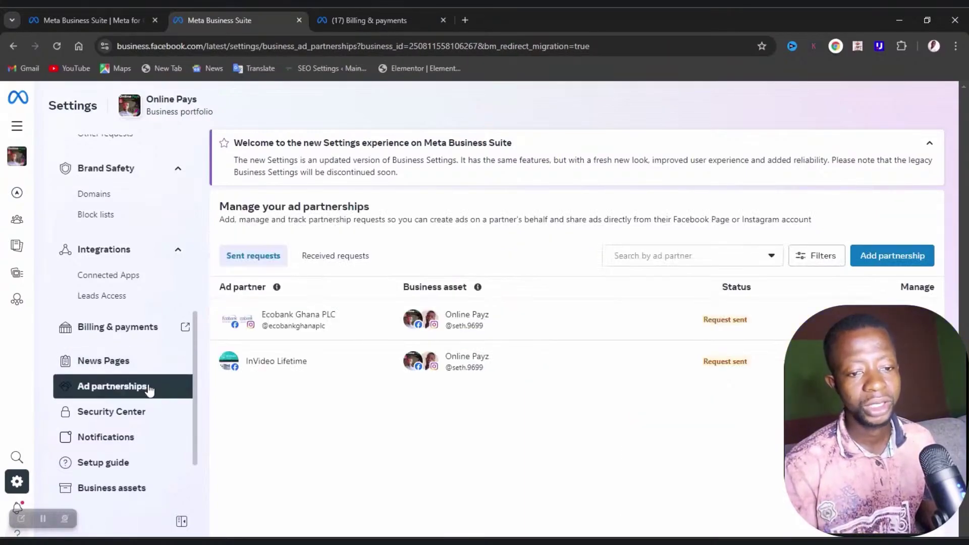
{"action": "scroll", "coordinate": [151, 389], "scroll_direction": "down", "scroll_amount": 2}
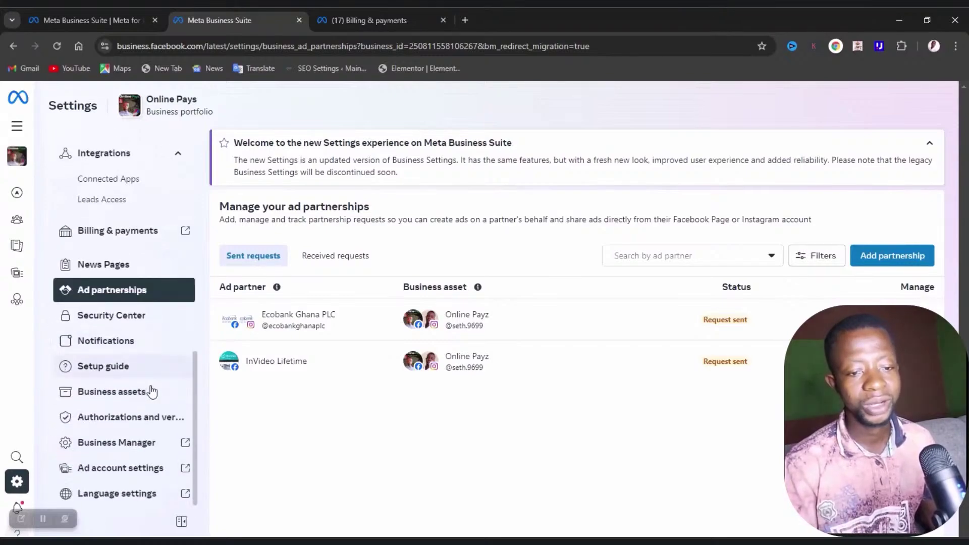
{"action": "left_click", "coordinate": [152, 364]}
- Examine the Business assets list and the primary business Page's summary, and open the authorizations and verifications settings
{"action": "left_click", "coordinate": [127, 394]}
{"action": "scroll", "coordinate": [423, 305], "scroll_direction": "down", "scroll_amount": 1}
{"action": "scroll", "coordinate": [419, 307], "scroll_direction": "up", "scroll_amount": 2}
{"action": "left_click", "coordinate": [318, 297]}
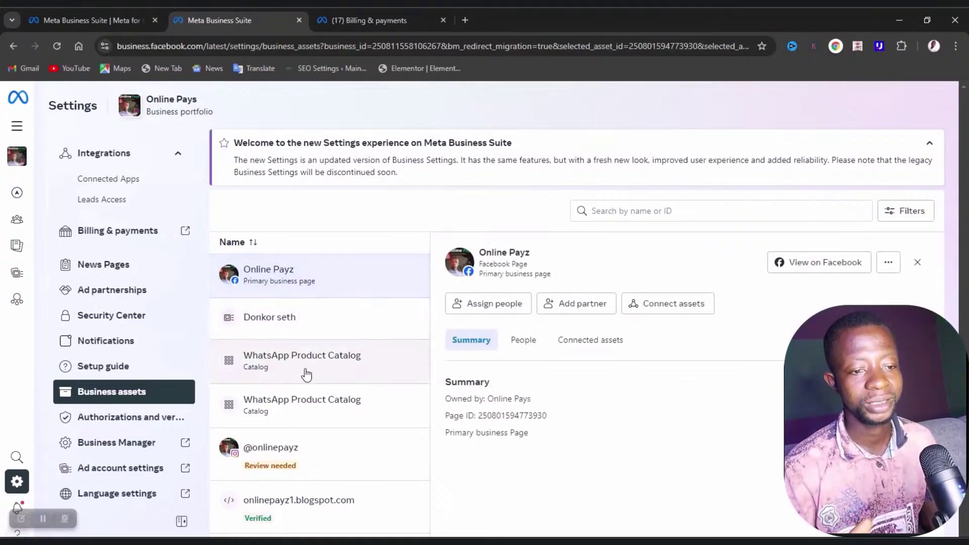
{"action": "scroll", "coordinate": [299, 421], "scroll_direction": "down", "scroll_amount": 1}
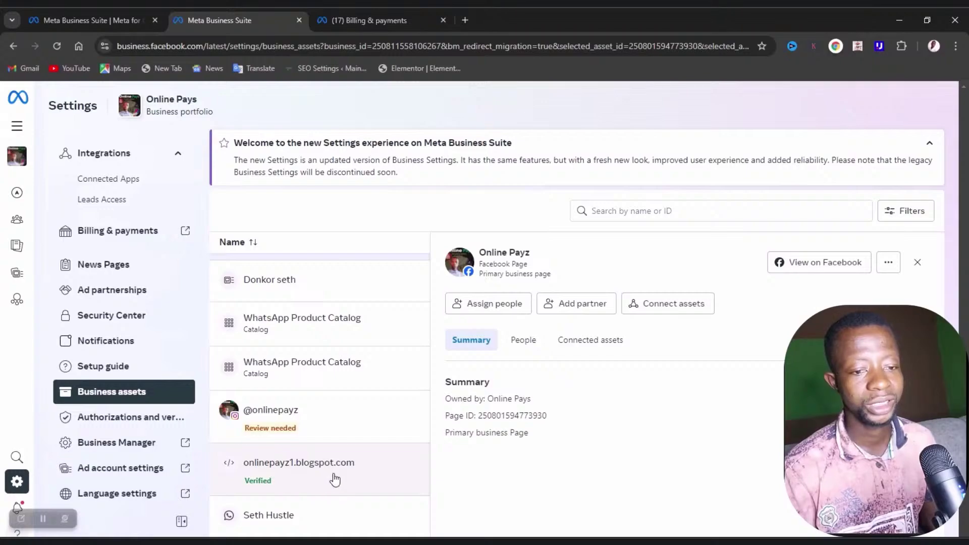
{"action": "left_click", "coordinate": [168, 421]}
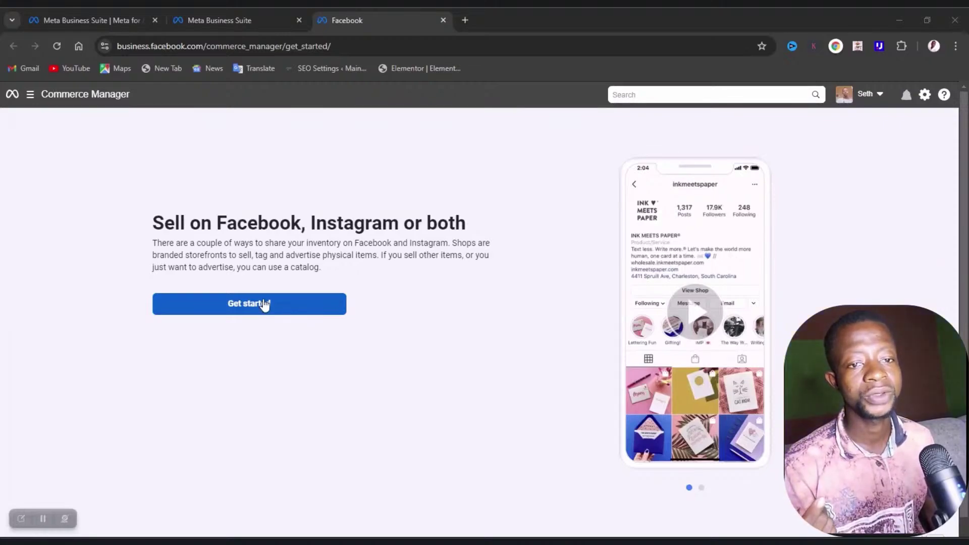
- Browse the full tools list in Commerce Manager and view the ways to sell, closing the page without starting setup
{"action": "left_click", "coordinate": [31, 94]}
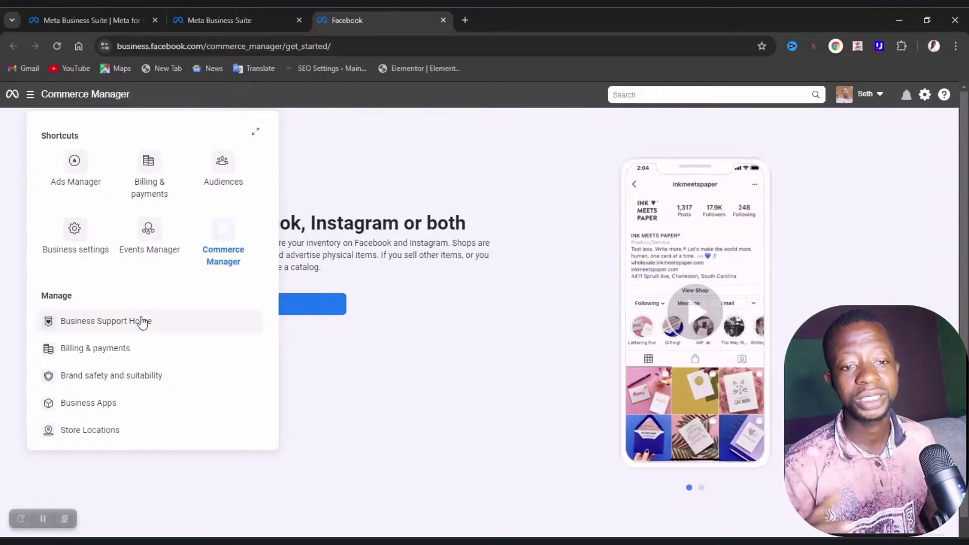
{"action": "scroll", "coordinate": [144, 329], "scroll_direction": "down", "scroll_amount": 5}
{"action": "scroll", "coordinate": [146, 333], "scroll_direction": "down", "scroll_amount": 9}
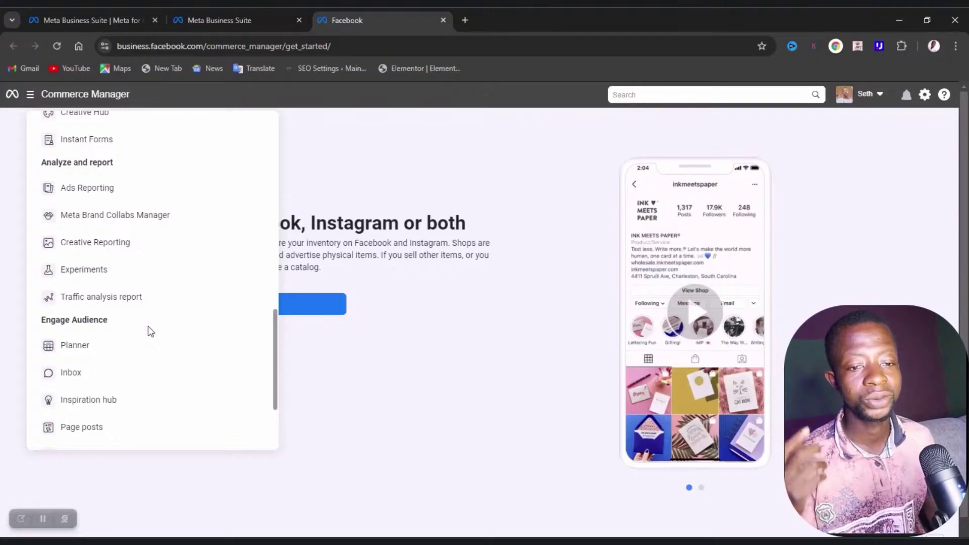
{"action": "scroll", "coordinate": [148, 326], "scroll_direction": "down", "scroll_amount": 3}
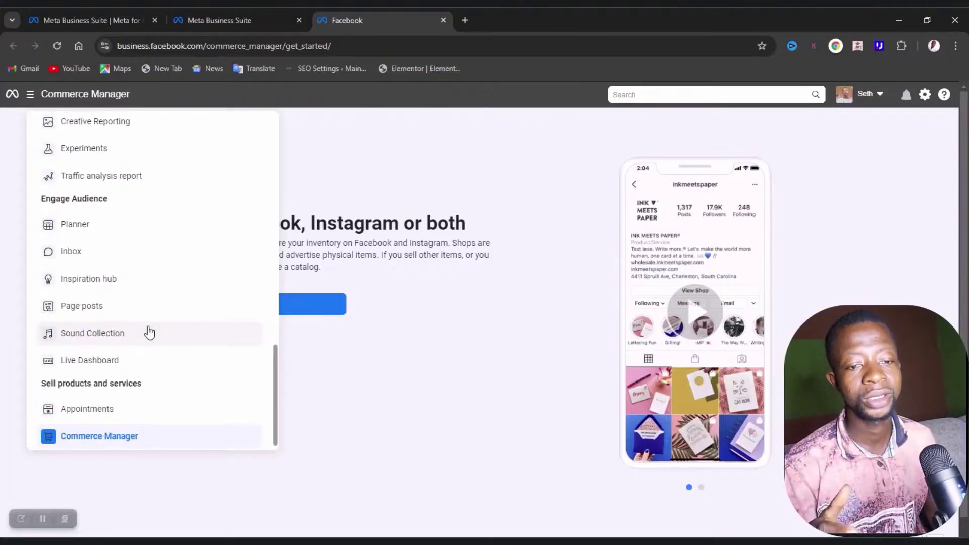
{"action": "scroll", "coordinate": [149, 332], "scroll_direction": "down", "scroll_amount": 1}
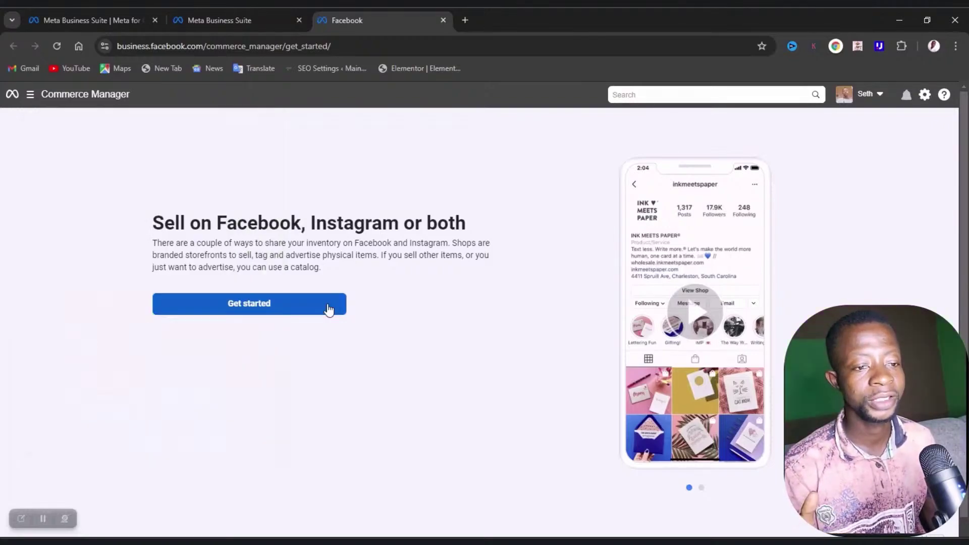
{"action": "left_click", "coordinate": [327, 304]}
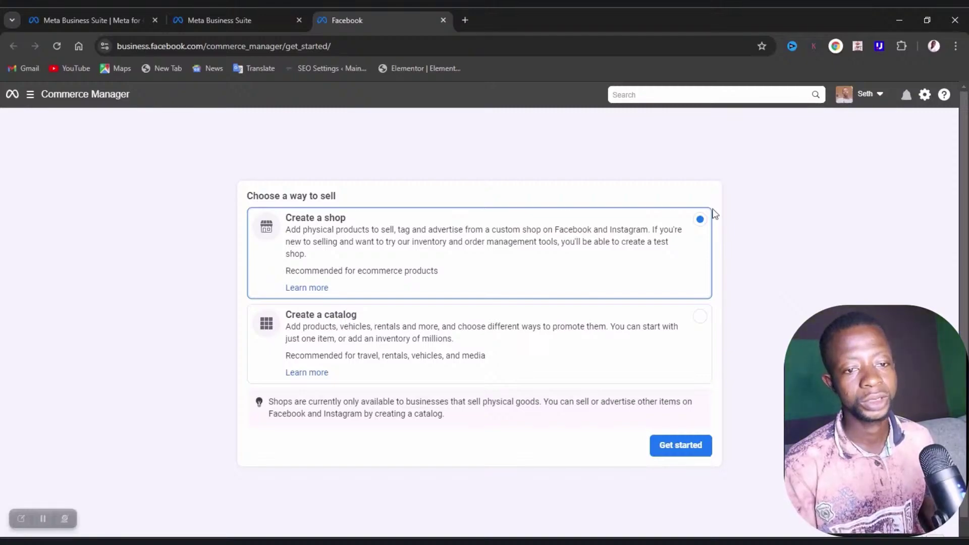
{"action": "key", "text": "ctrl+w"}
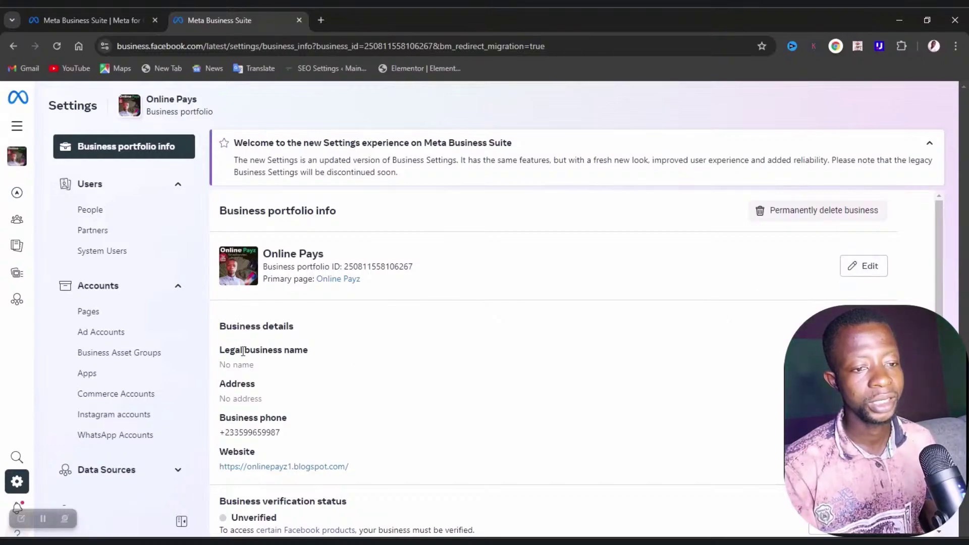
- Examine the business portfolio info, from business details and verification status to business options and personal info
{"action": "scroll", "coordinate": [309, 364], "scroll_direction": "down", "scroll_amount": 3}
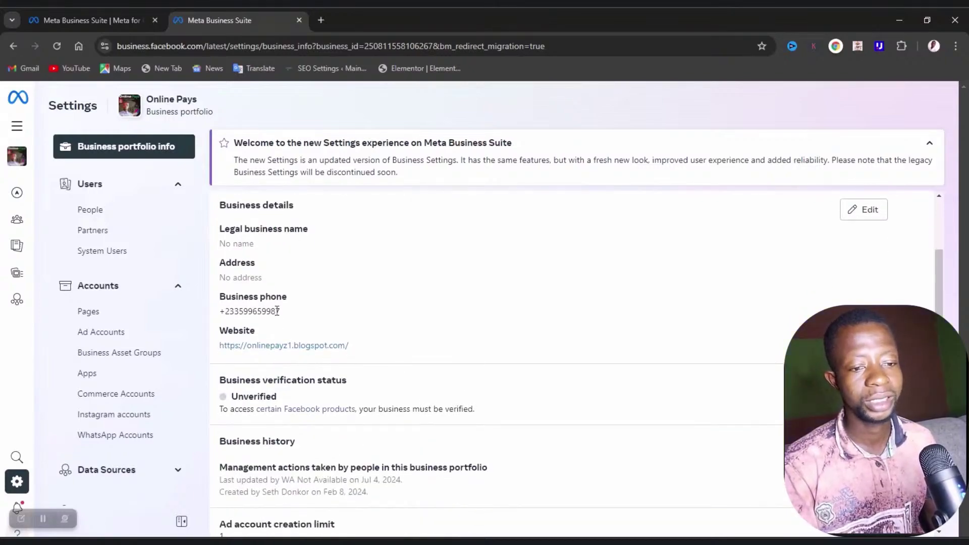
{"action": "scroll", "coordinate": [350, 352], "scroll_direction": "down", "scroll_amount": 1}
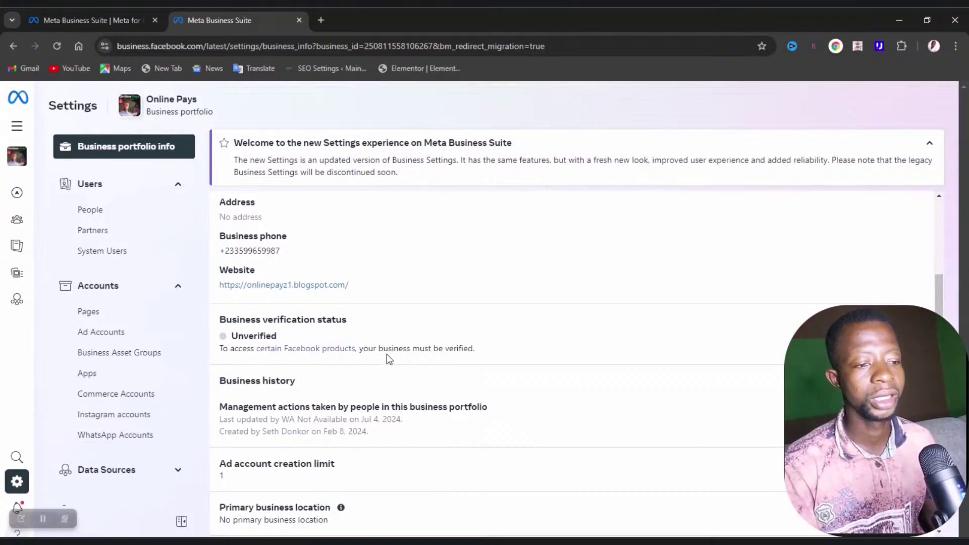
{"action": "scroll", "coordinate": [444, 368], "scroll_direction": "down", "scroll_amount": 3}
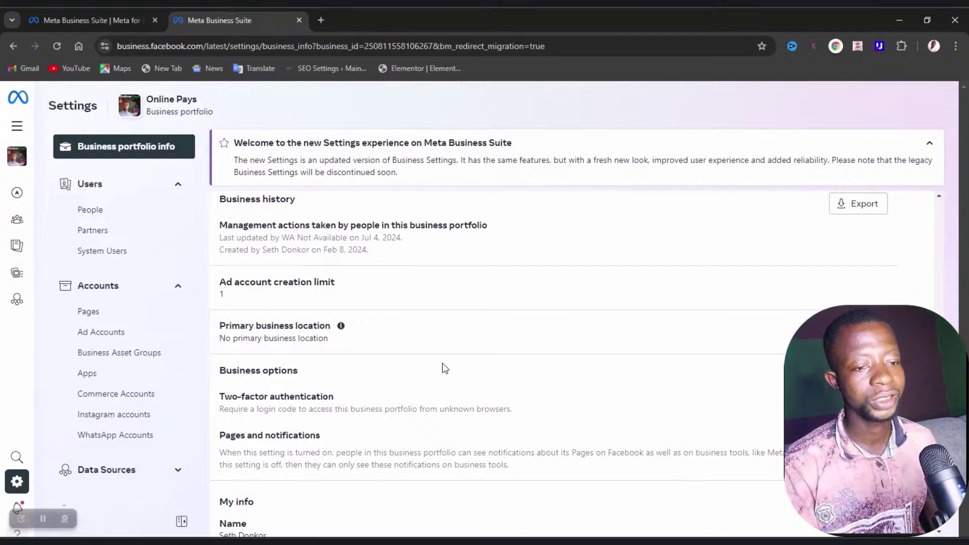
{"action": "scroll", "coordinate": [444, 368], "scroll_direction": "down", "scroll_amount": 1}
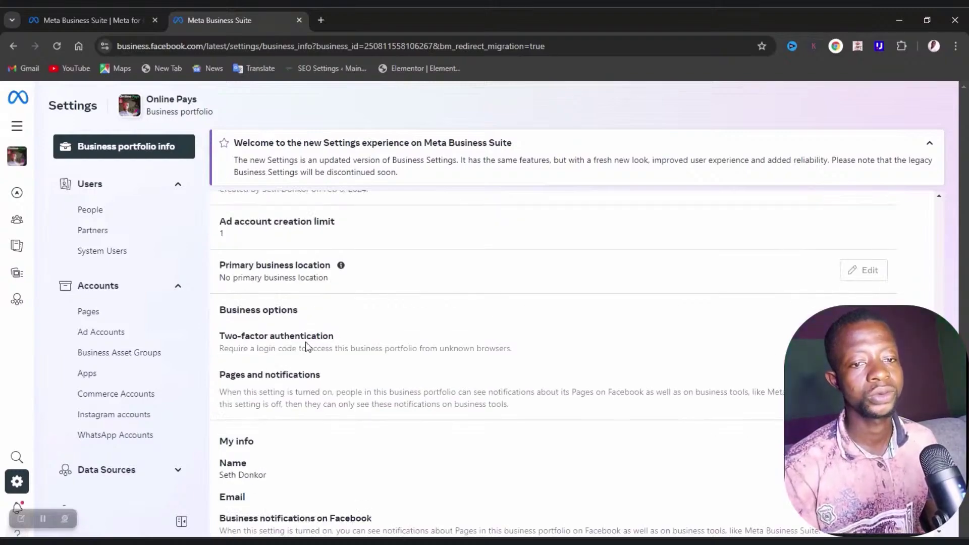
{"action": "scroll", "coordinate": [306, 350], "scroll_direction": "down", "scroll_amount": 1}
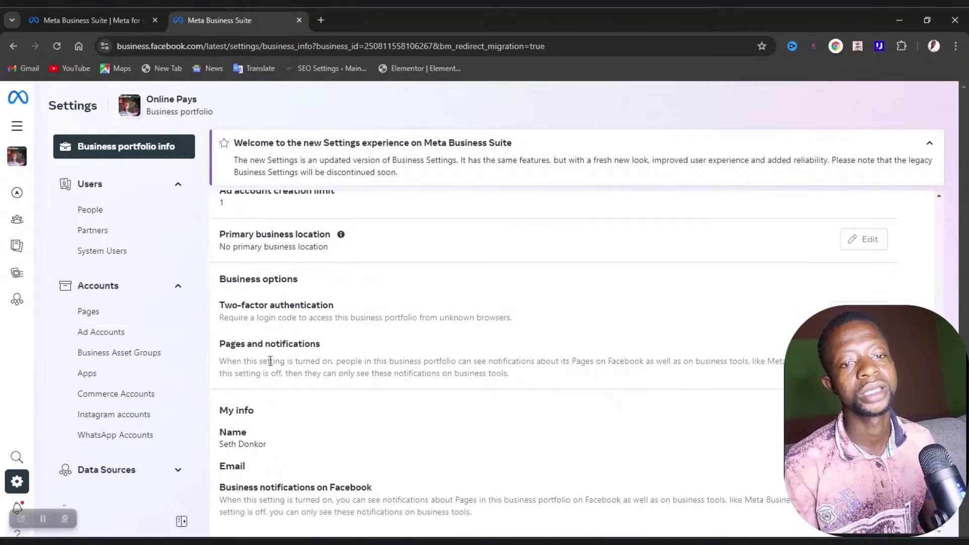
{"action": "scroll", "coordinate": [284, 407], "scroll_direction": "up", "scroll_amount": 4}
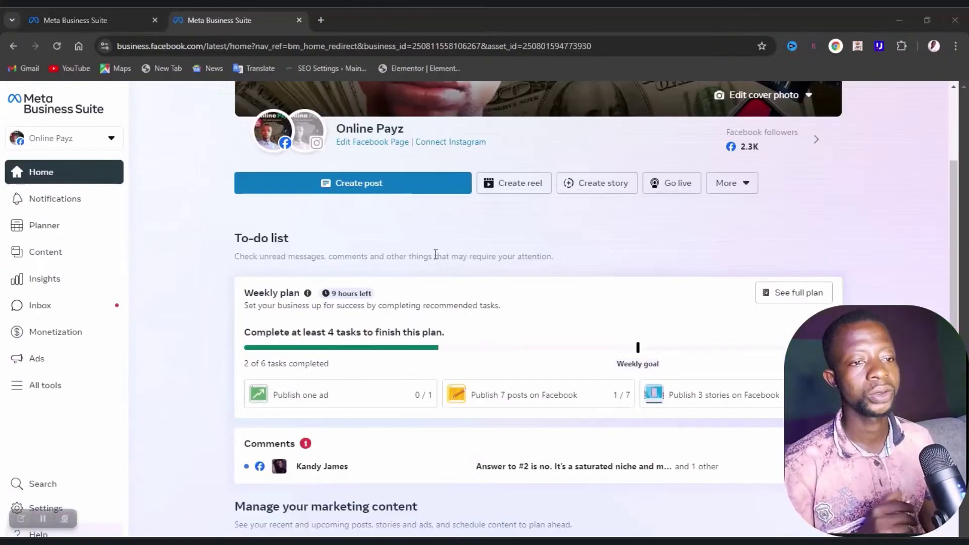
{"action": "scroll", "coordinate": [435, 254], "scroll_direction": "up", "scroll_amount": 3}
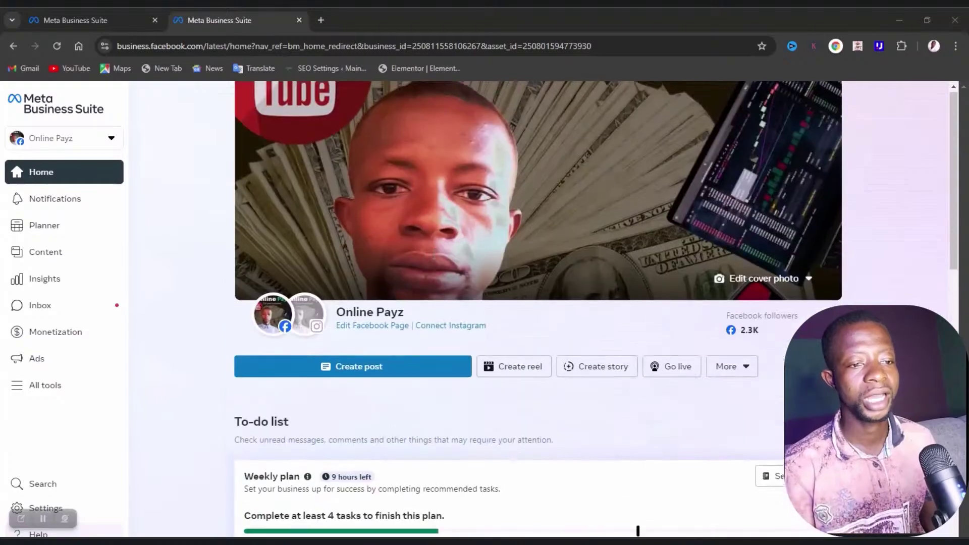
{"action": "scroll", "coordinate": [434, 254], "scroll_direction": "down", "scroll_amount": 4}
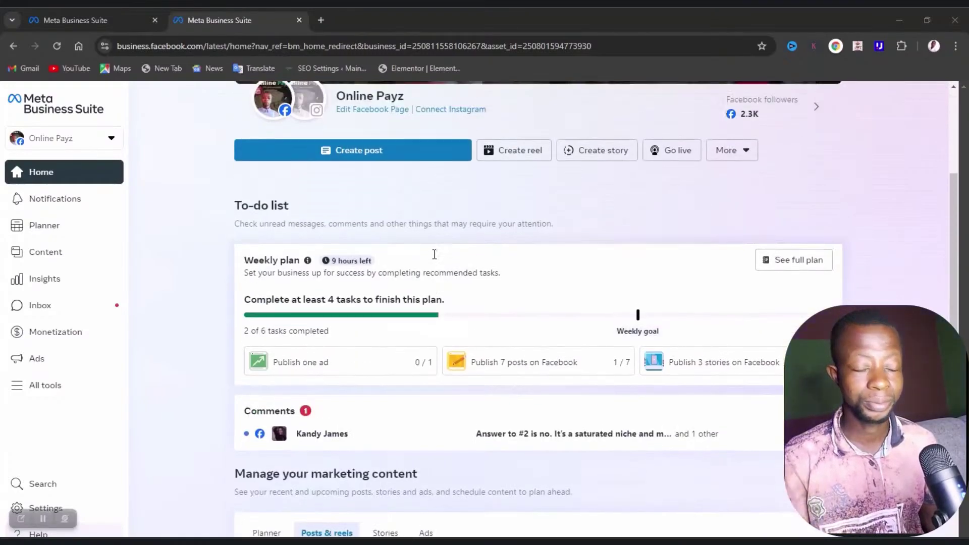
- Start a new post for the Page and view the photo, video and template media options
{"action": "scroll", "coordinate": [435, 254], "scroll_direction": "up", "scroll_amount": 3}
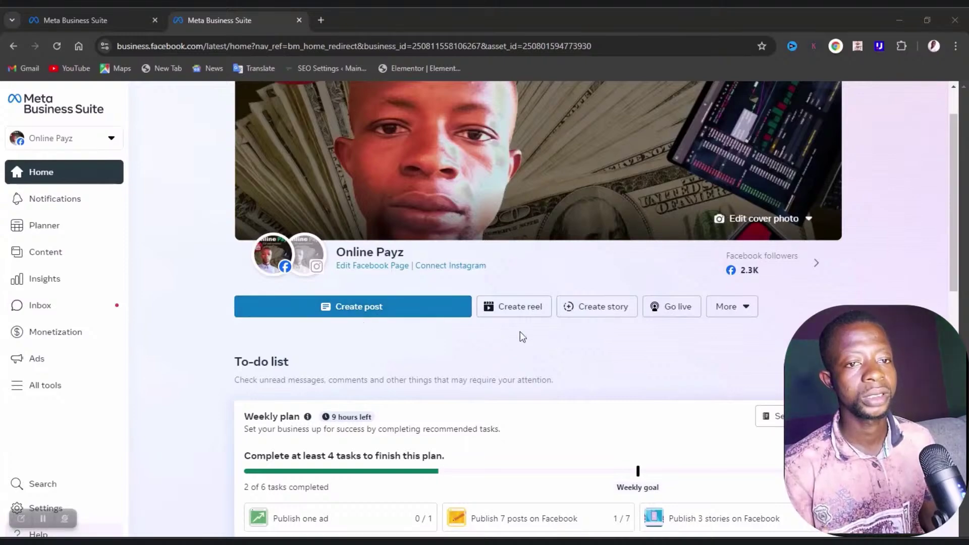
{"action": "left_click", "coordinate": [413, 316]}
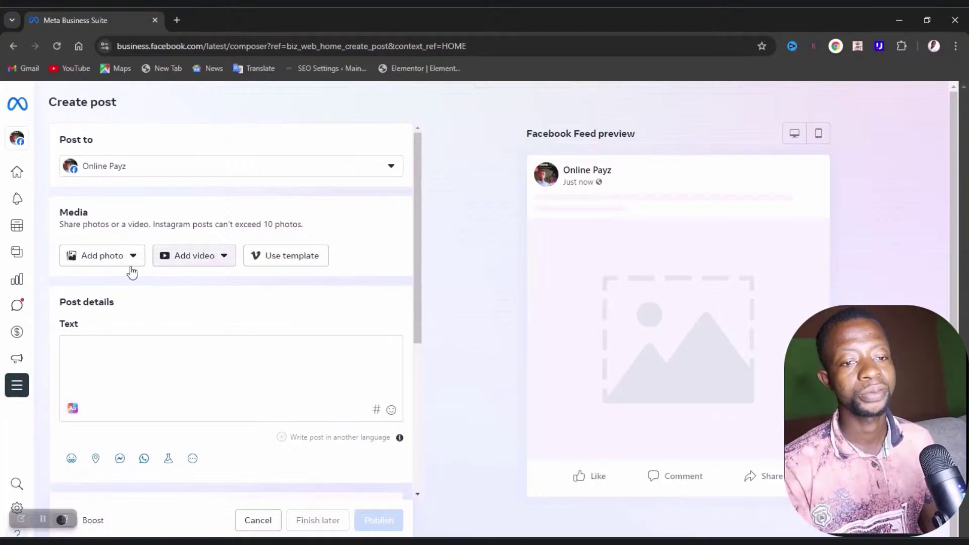
{"action": "left_click", "coordinate": [106, 255]}
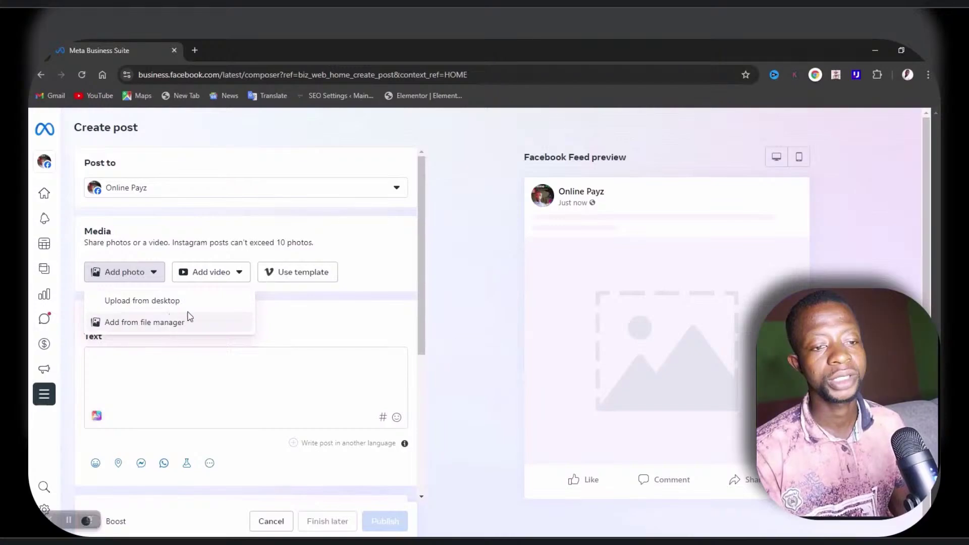
{"action": "left_click", "coordinate": [240, 274]}
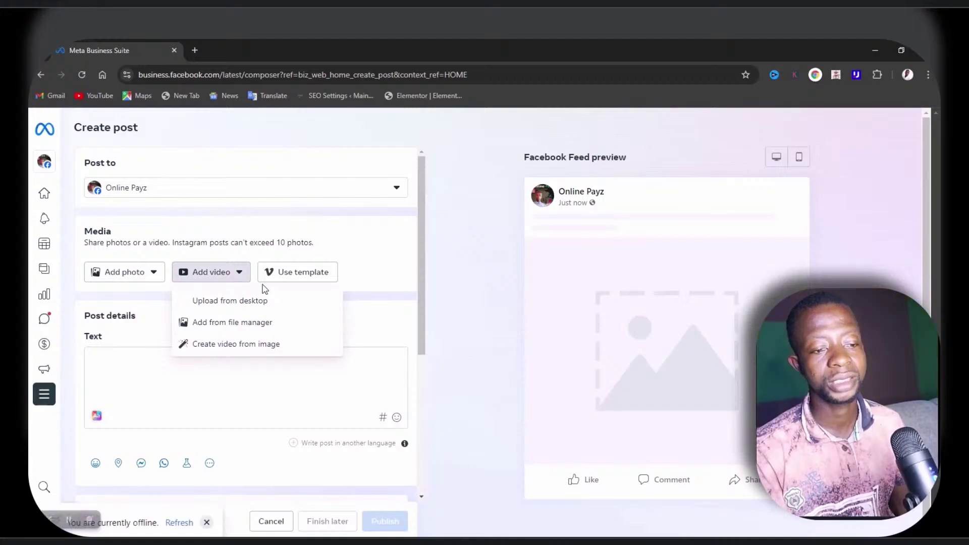
{"action": "left_click", "coordinate": [319, 272]}
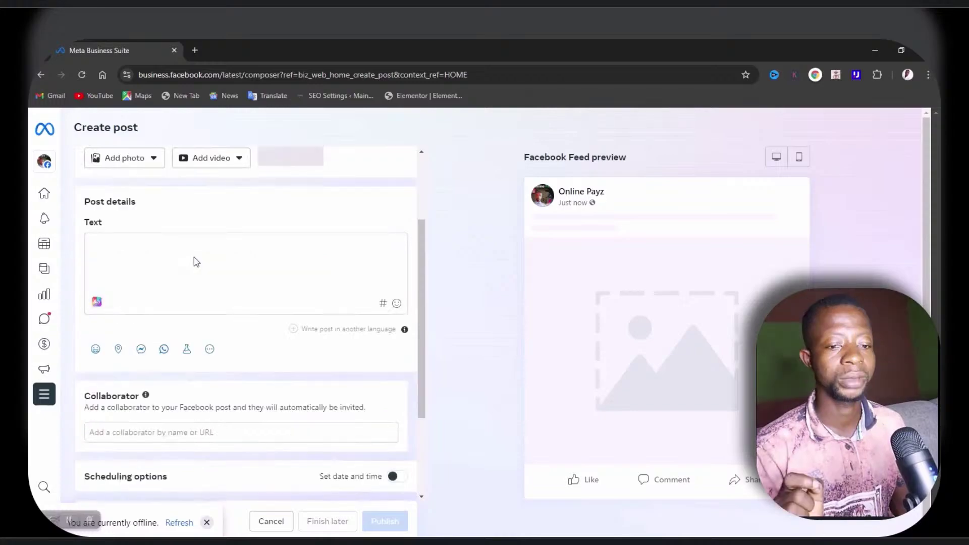
- Review the post's text and collaborator fields and turn on a set date and time for scheduling
{"action": "scroll", "coordinate": [196, 261], "scroll_direction": "down", "scroll_amount": 2}
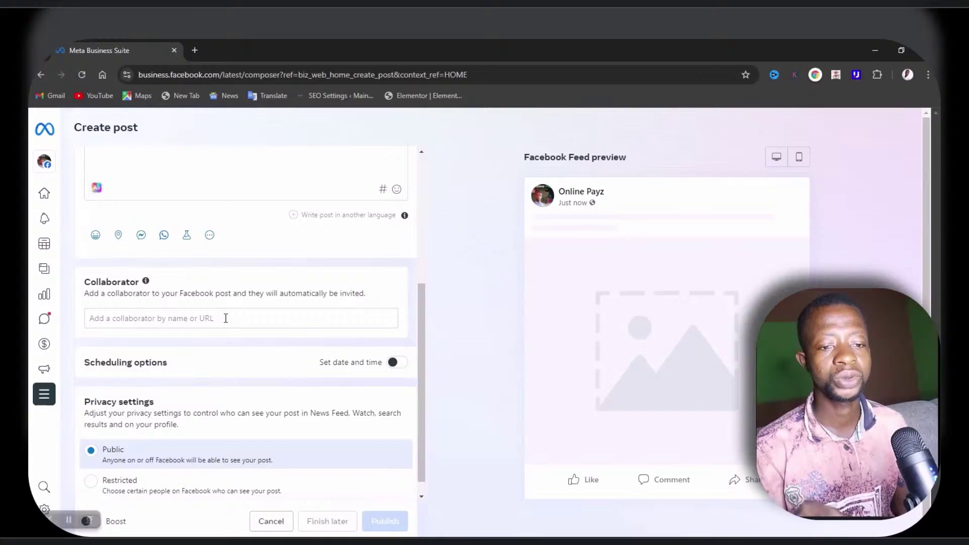
{"action": "scroll", "coordinate": [159, 340], "scroll_direction": "down", "scroll_amount": 1}
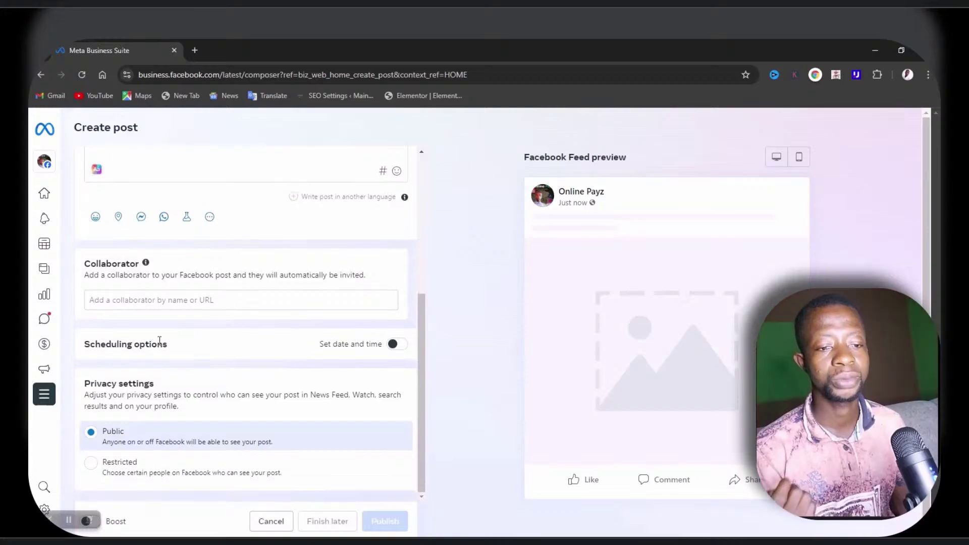
{"action": "left_click", "coordinate": [394, 344]}
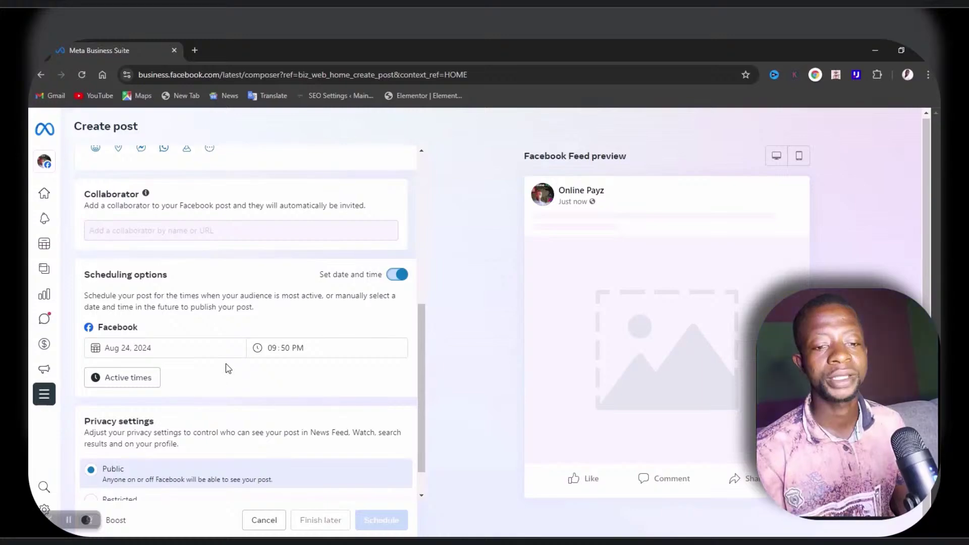
- View the age choices for a Restricted audience in the post's privacy settings, closing the dialog without saving
{"action": "scroll", "coordinate": [228, 368], "scroll_direction": "down", "scroll_amount": 1}
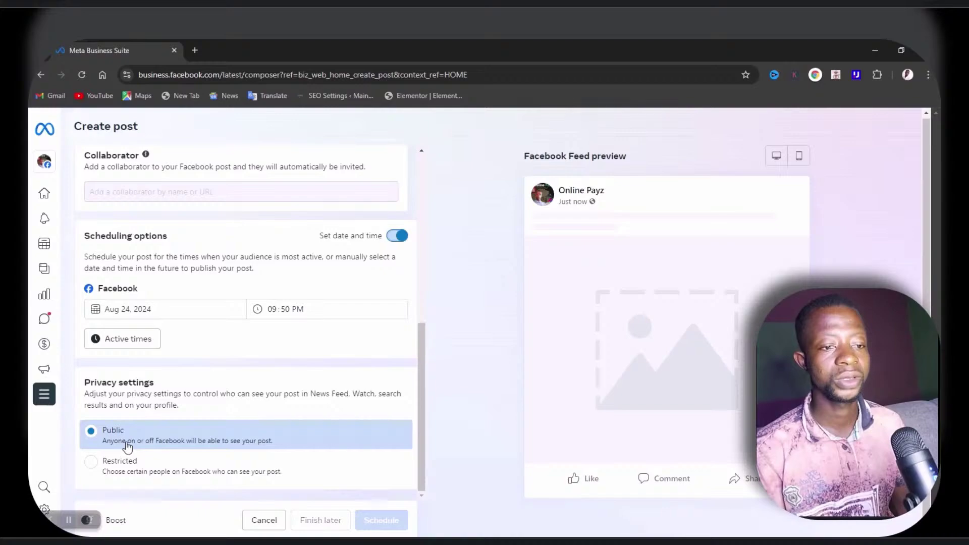
{"action": "left_click", "coordinate": [107, 467]}
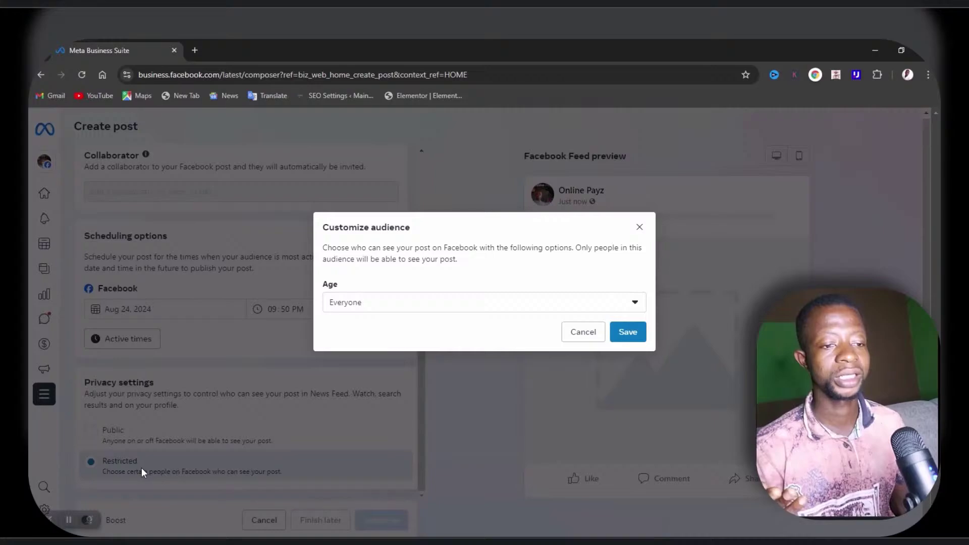
{"action": "left_click", "coordinate": [619, 305]}
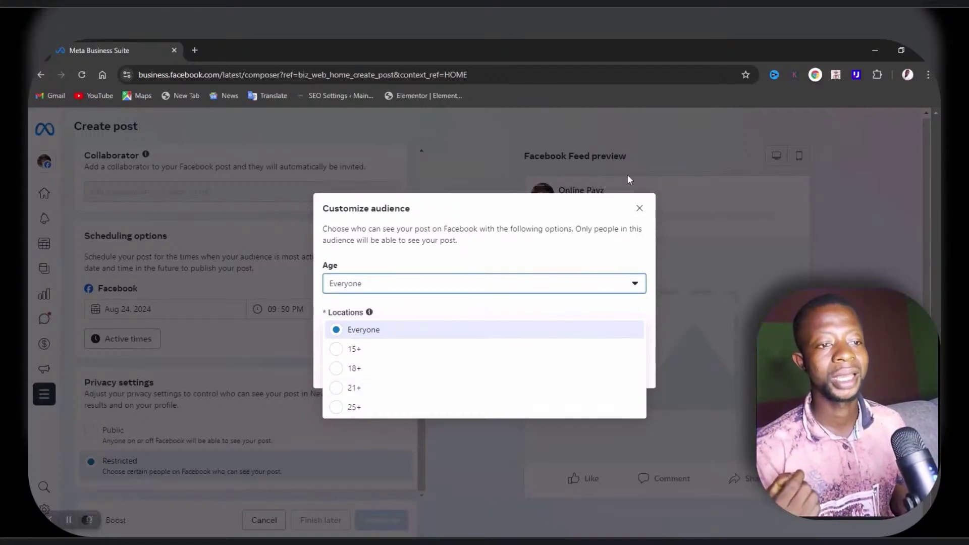
{"action": "left_click", "coordinate": [637, 210]}
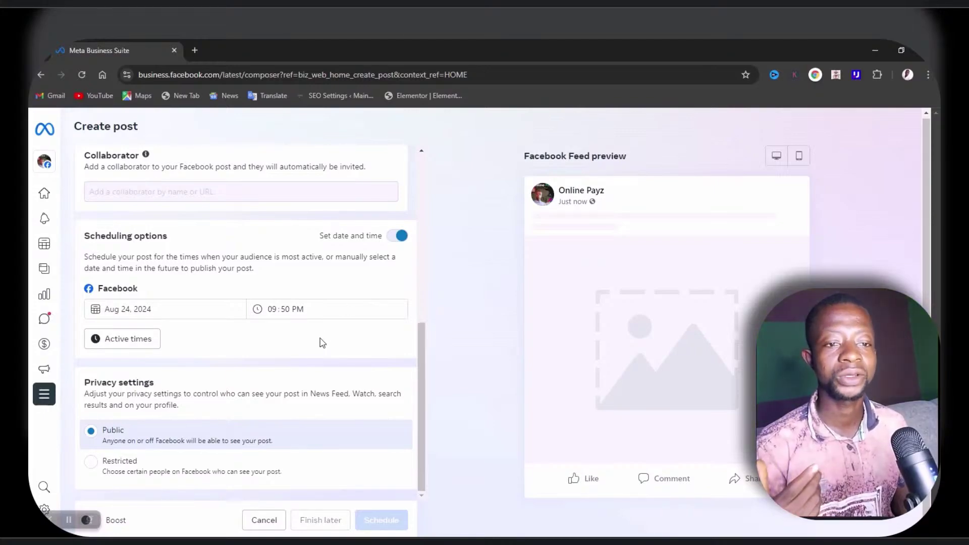
- View the Facebook, Instagram and group destinations available for the post
{"action": "scroll", "coordinate": [322, 343], "scroll_direction": "up", "scroll_amount": 6}
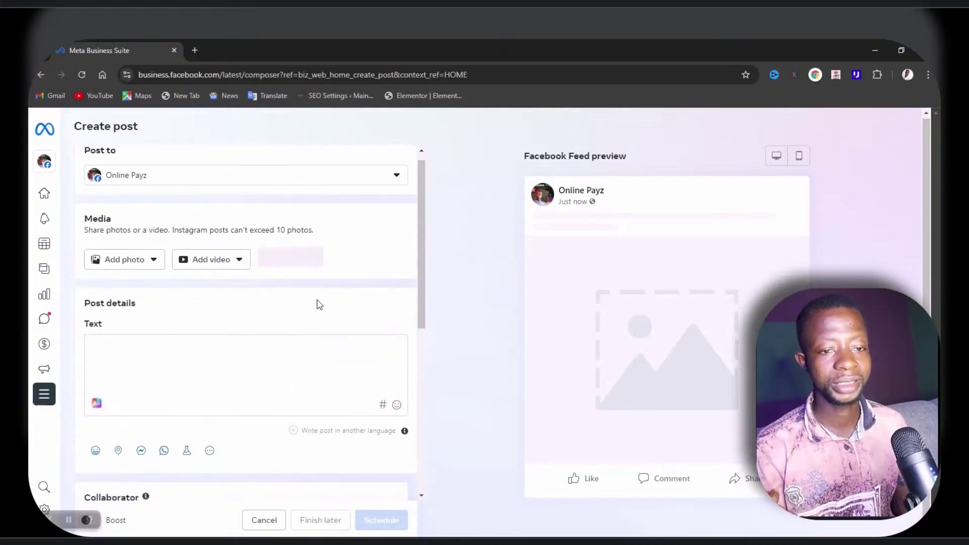
{"action": "scroll", "coordinate": [317, 304], "scroll_direction": "up", "scroll_amount": 1}
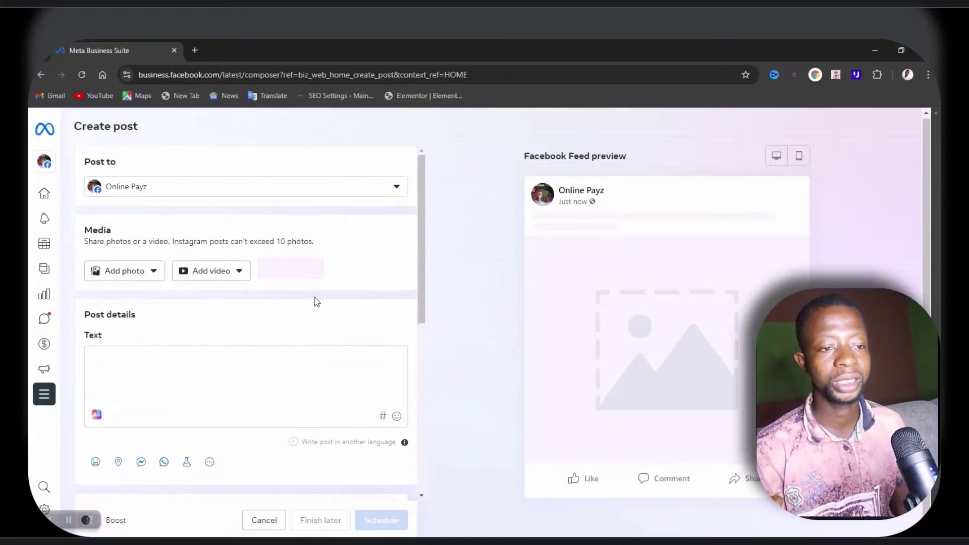
{"action": "left_click", "coordinate": [398, 190]}
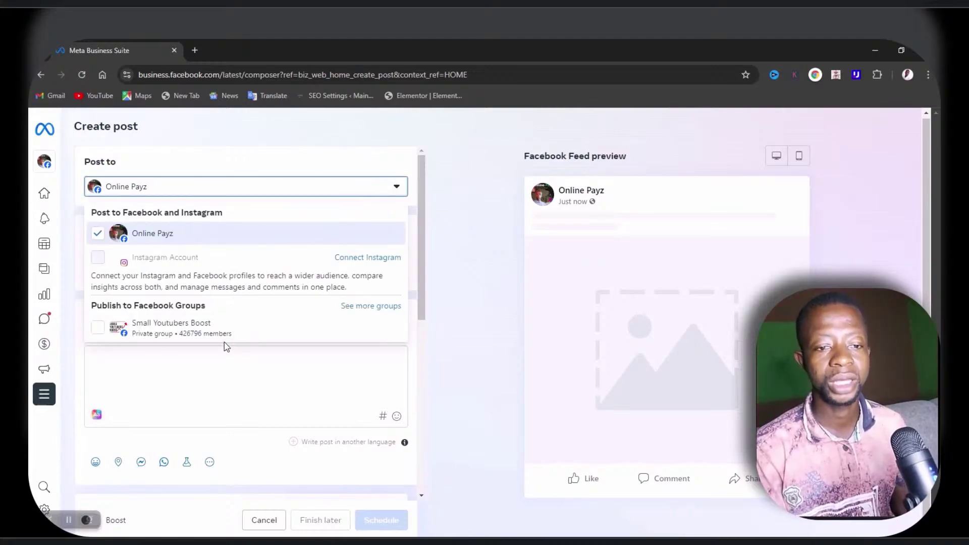
{"action": "left_click", "coordinate": [455, 188]}
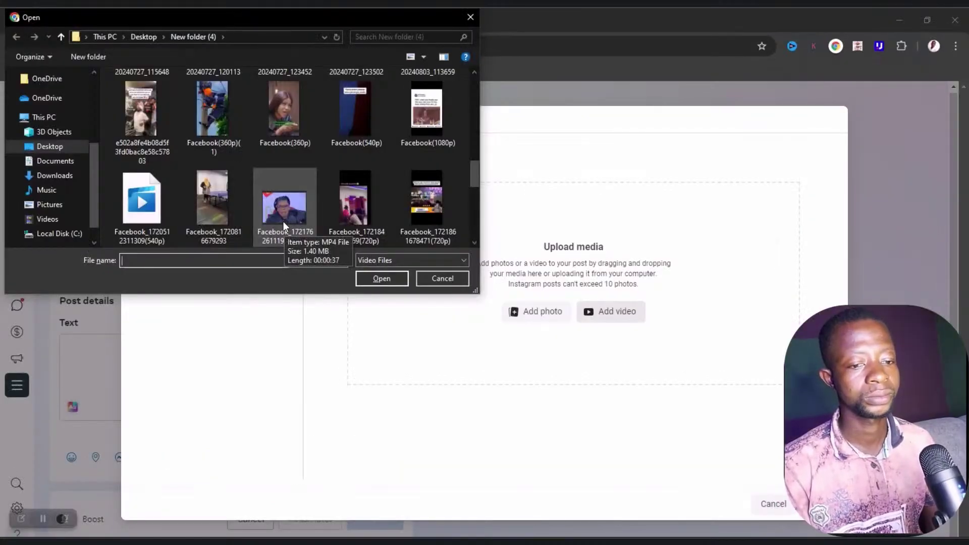
{"action": "left_click", "coordinate": [281, 220]}
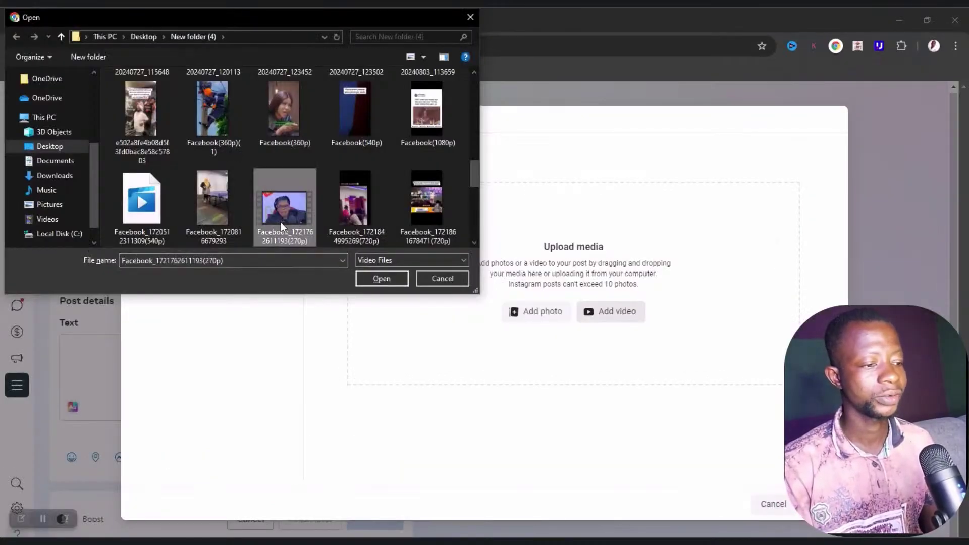
{"action": "left_click", "coordinate": [381, 278]}
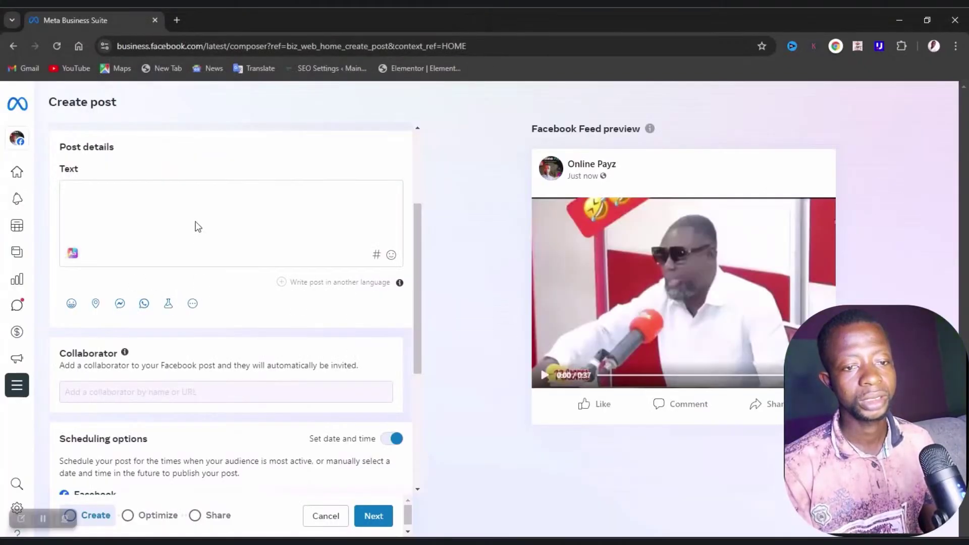
{"action": "scroll", "coordinate": [197, 225], "scroll_direction": "down", "scroll_amount": 4}
{"action": "scroll", "coordinate": [198, 230], "scroll_direction": "down", "scroll_amount": 1}
{"action": "scroll", "coordinate": [198, 231], "scroll_direction": "up", "scroll_amount": 5}
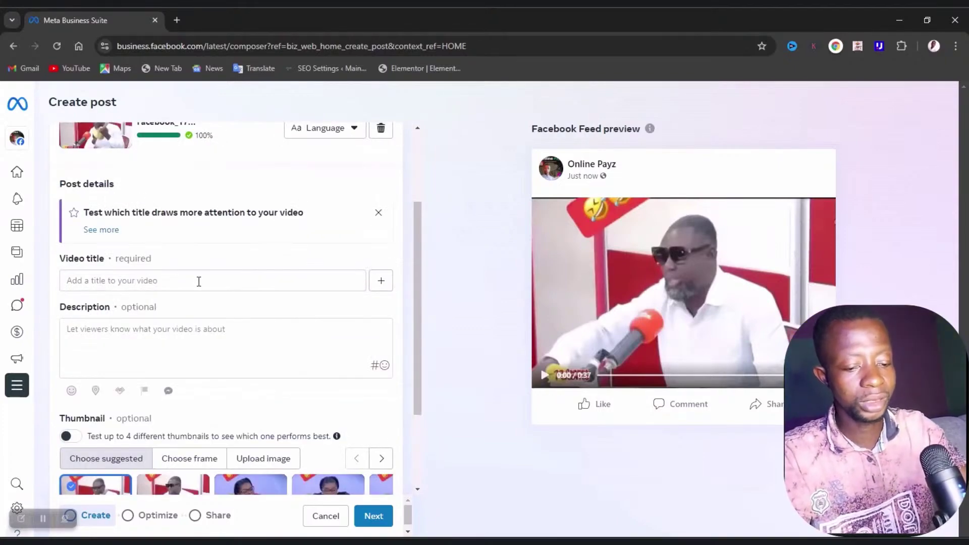
- Enter the description "hey, watch out our new content" and the title "mete business suite tutorial" for the video
{"action": "left_click", "coordinate": [173, 328]}
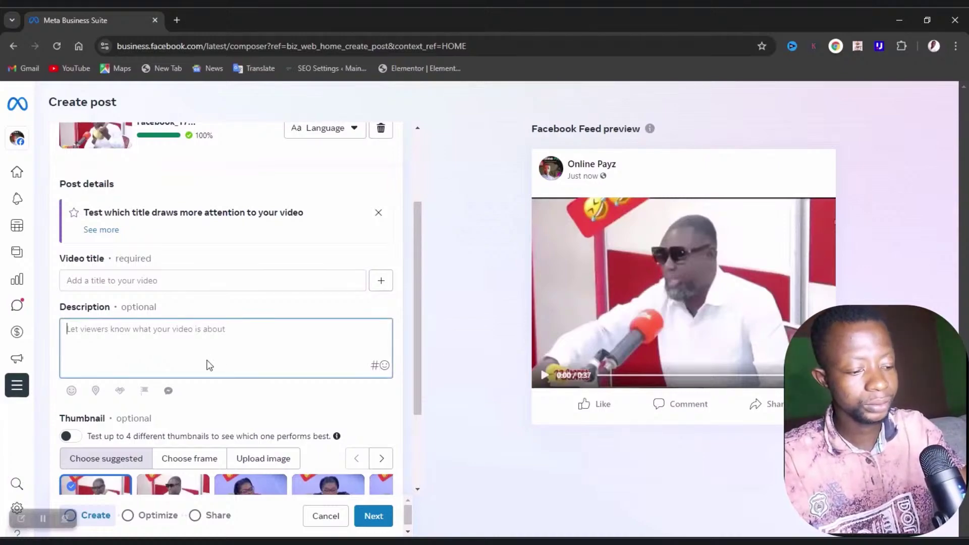
{"action": "type", "text": "hey, watch out our new content"}
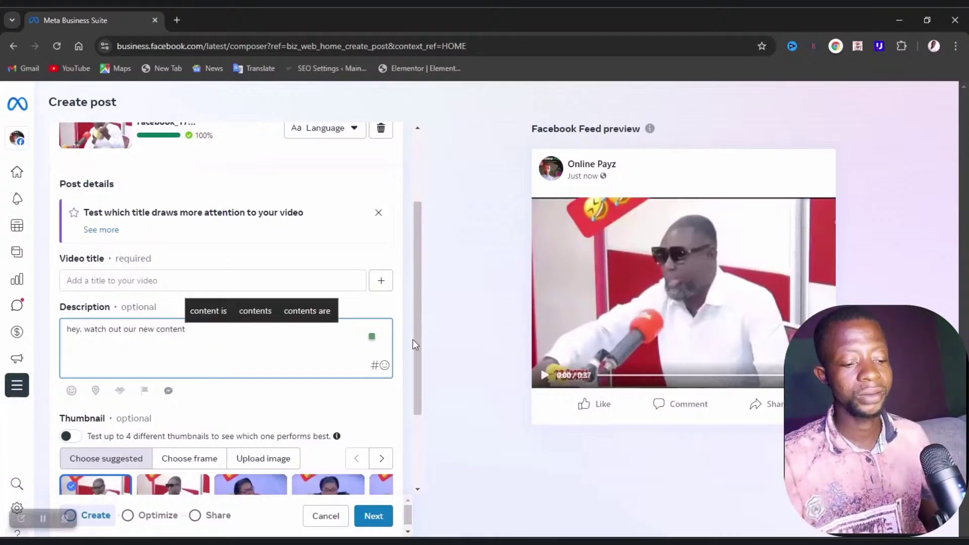
{"action": "left_click", "coordinate": [378, 386]}
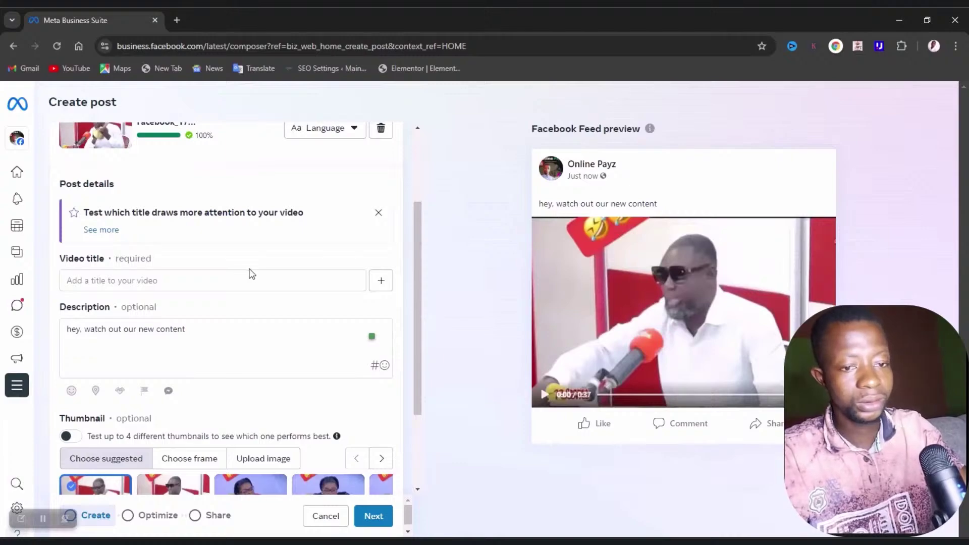
{"action": "left_click", "coordinate": [182, 279]}
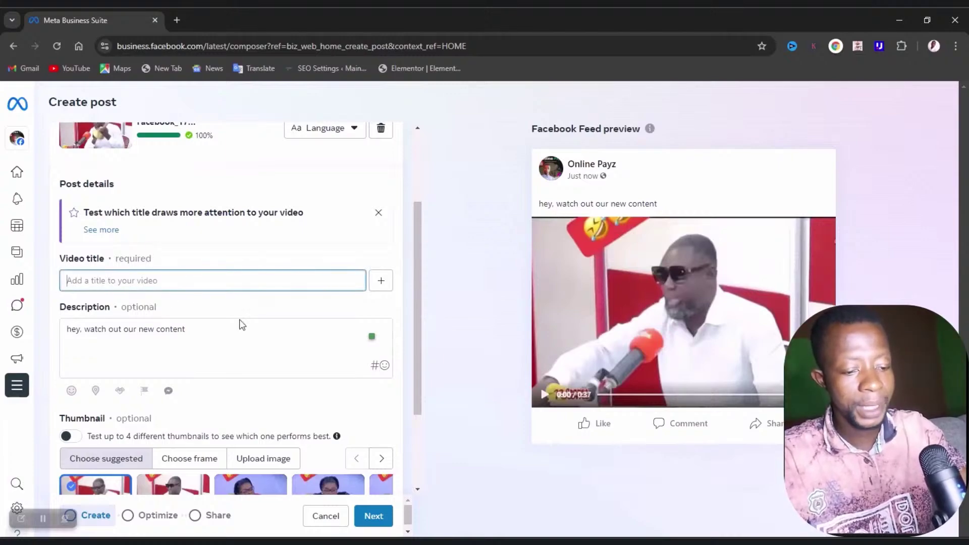
{"action": "type", "text": "mete business suite tutorial"}
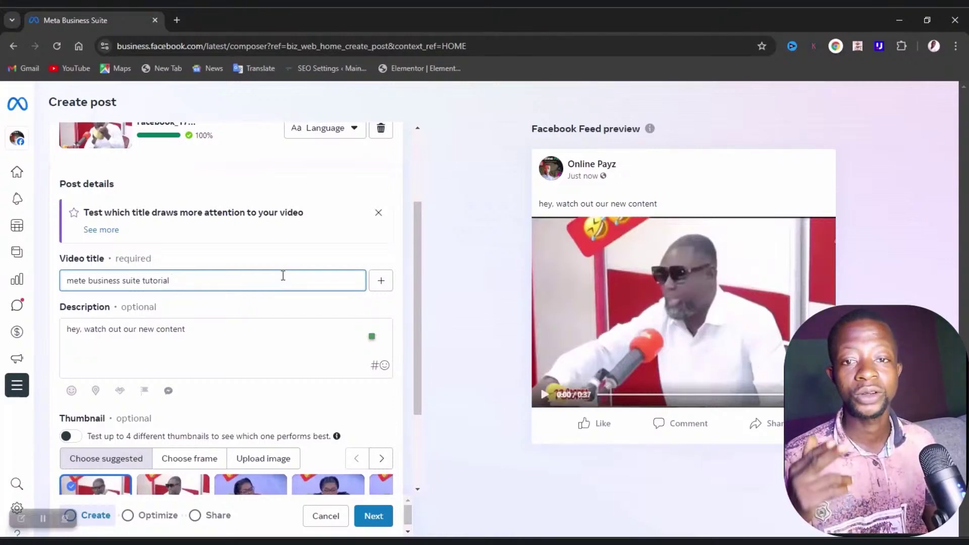
{"action": "left_click", "coordinate": [271, 311]}
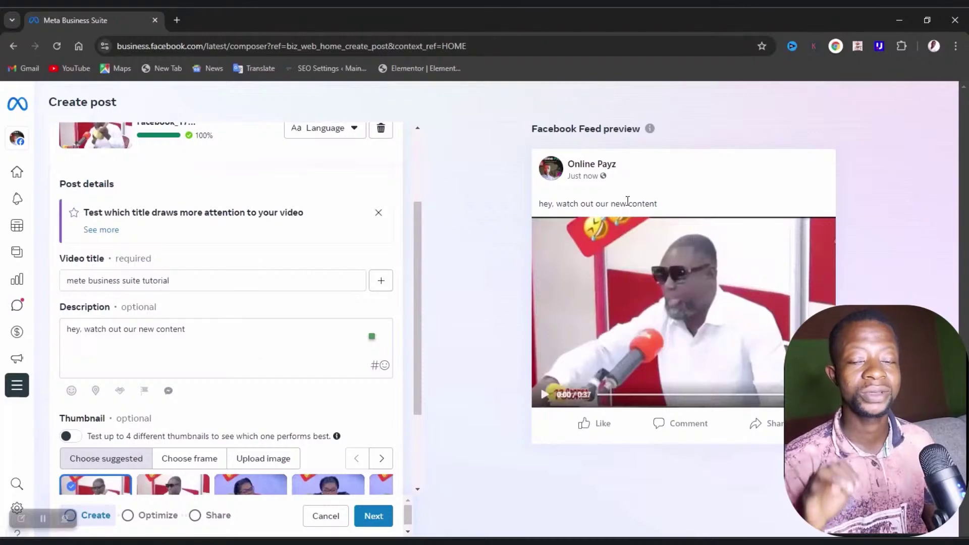
{"action": "left_click", "coordinate": [313, 280]}
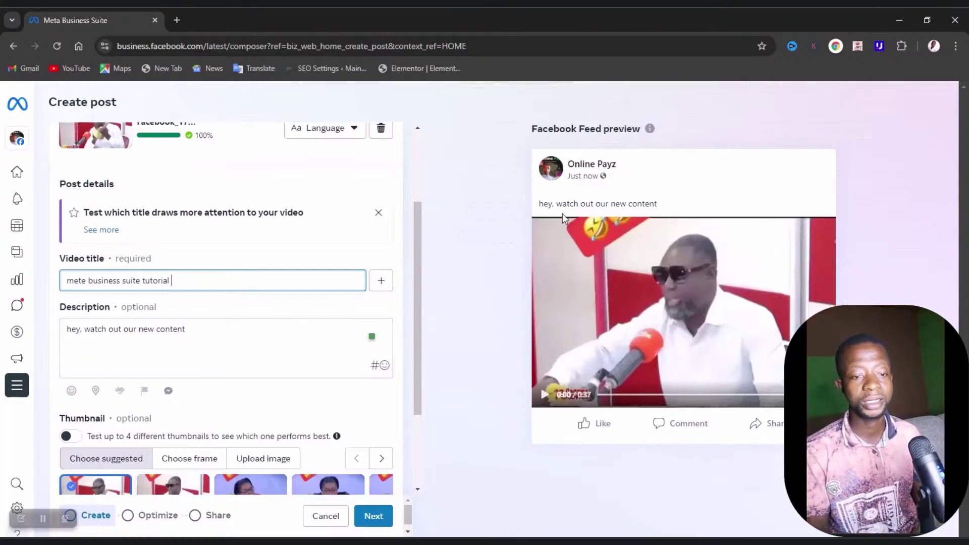
- Upload the image DELETE FACEBOOK PAGE 2 from the YOUTUBE THUMBNAILS folder as the video's thumbnail
{"action": "scroll", "coordinate": [169, 369], "scroll_direction": "down", "scroll_amount": 3}
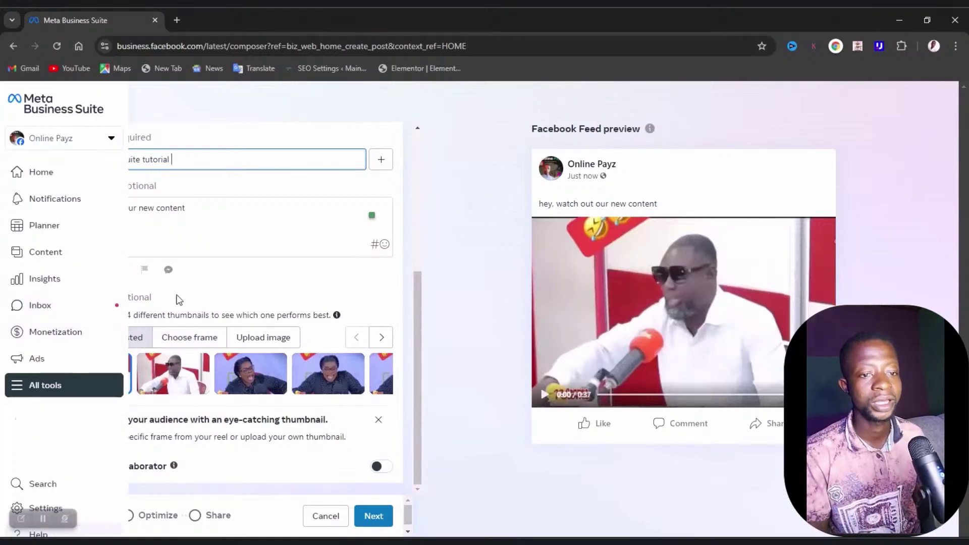
{"action": "left_click", "coordinate": [84, 317]}
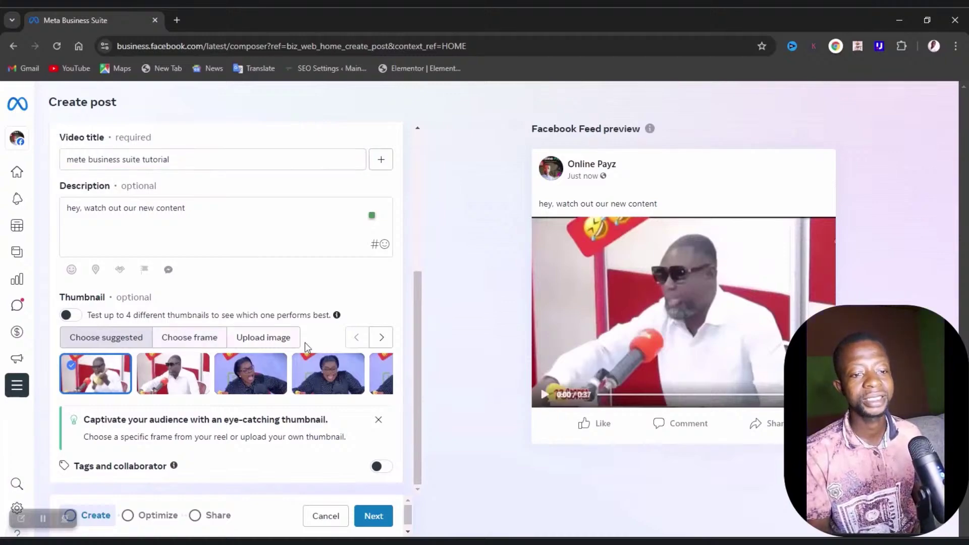
{"action": "left_click", "coordinate": [271, 342]}
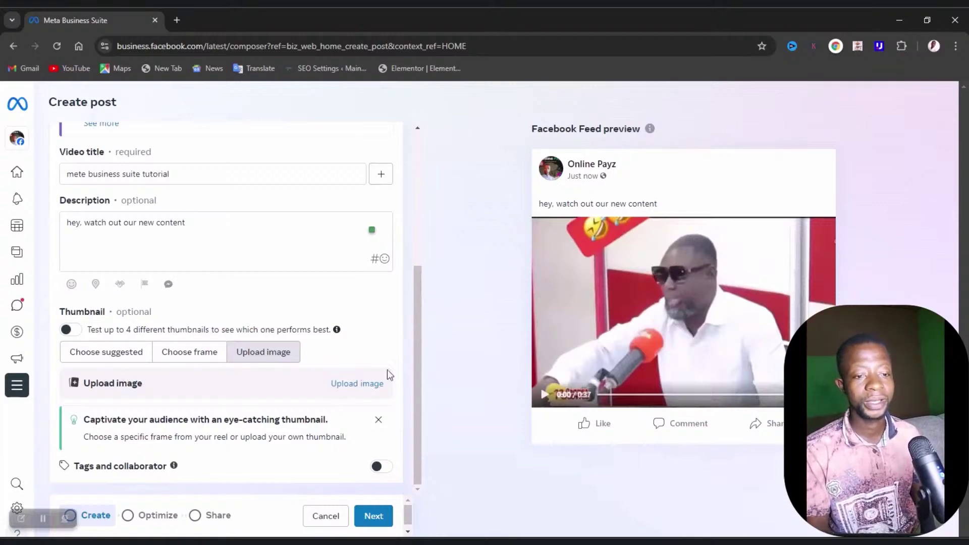
{"action": "left_click", "coordinate": [366, 385]}
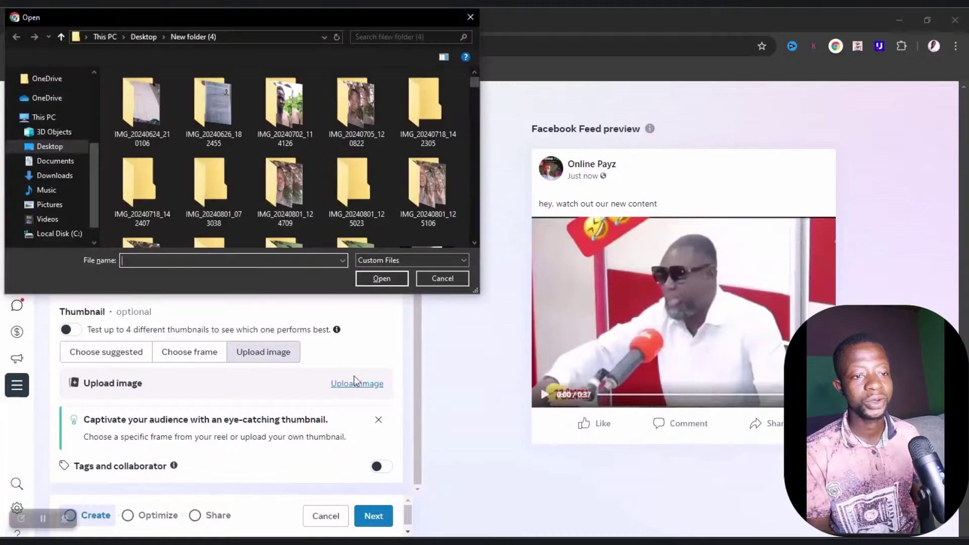
{"action": "left_click_drag", "start_coordinate": [474, 91], "coordinate": [474, 132]}
{"action": "scroll", "coordinate": [214, 164], "scroll_direction": "down", "scroll_amount": 10}
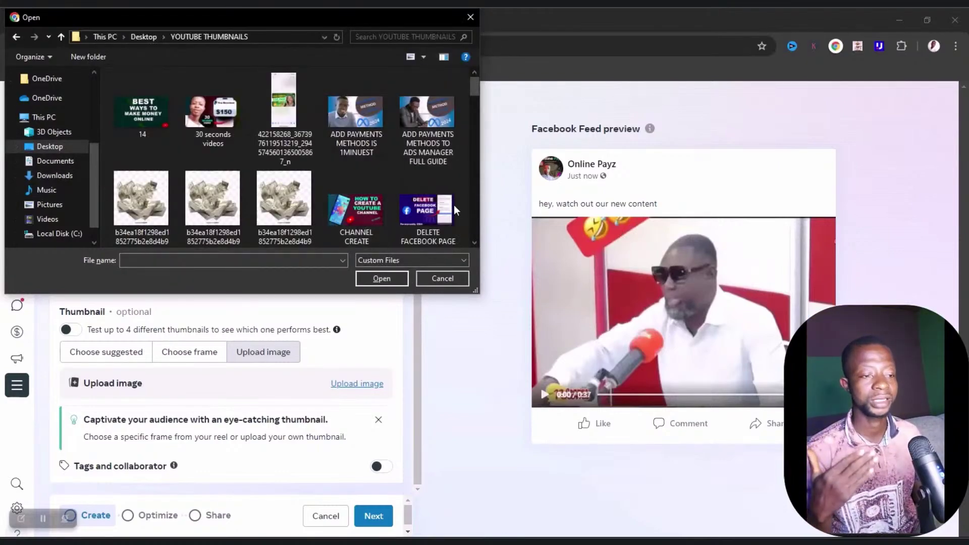
{"action": "left_click", "coordinate": [435, 212]}
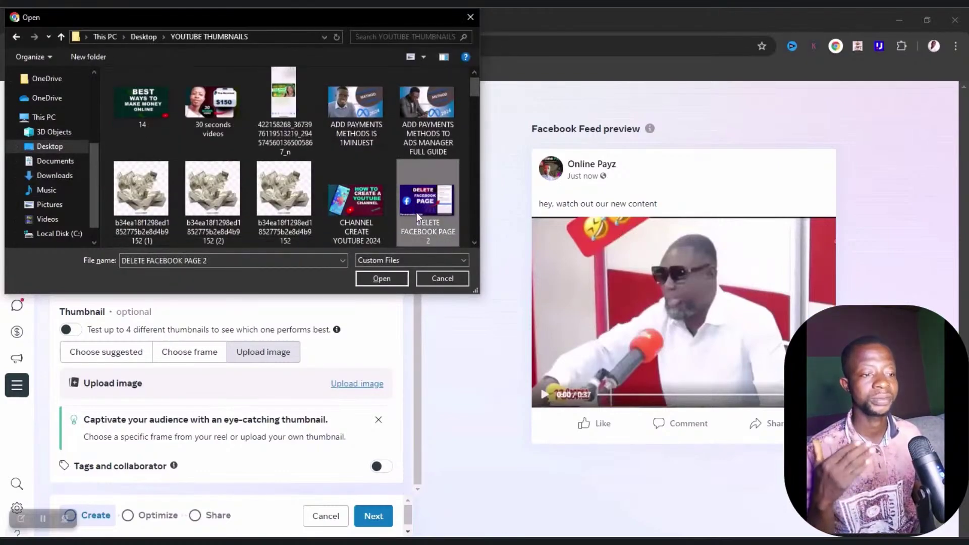
{"action": "left_click", "coordinate": [382, 278]}
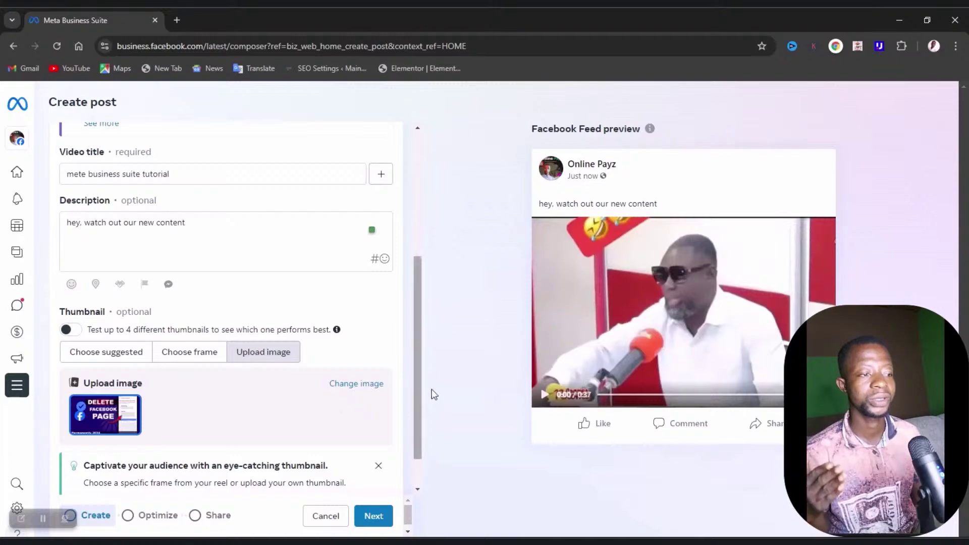
- Turn on tags and collaborator for the video post
{"action": "scroll", "coordinate": [187, 391], "scroll_direction": "down", "scroll_amount": 1}
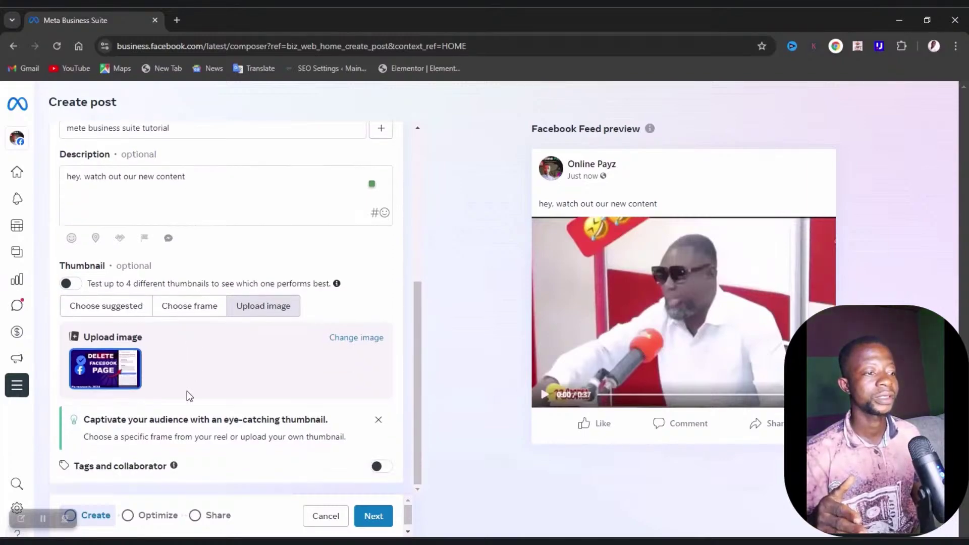
{"action": "left_click", "coordinate": [376, 467]}
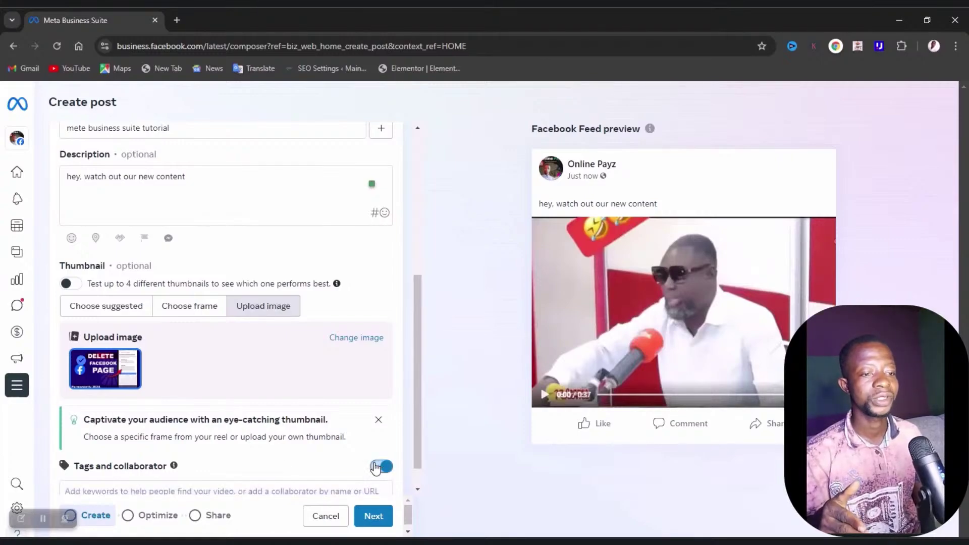
- Look over the video post's tags and collaborator field, its Share options and its Optimize settings
{"action": "scroll", "coordinate": [293, 445], "scroll_direction": "down", "scroll_amount": 1}
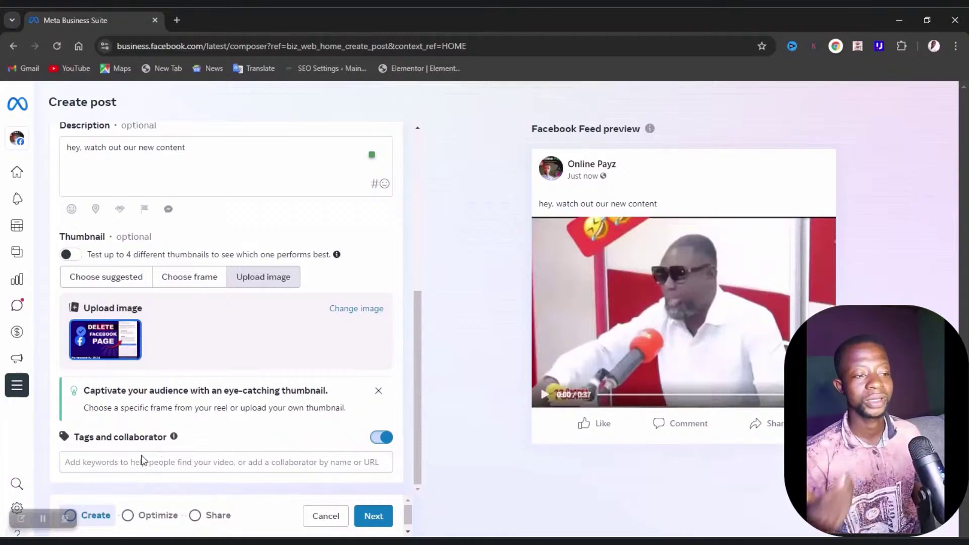
{"action": "left_click", "coordinate": [142, 461]}
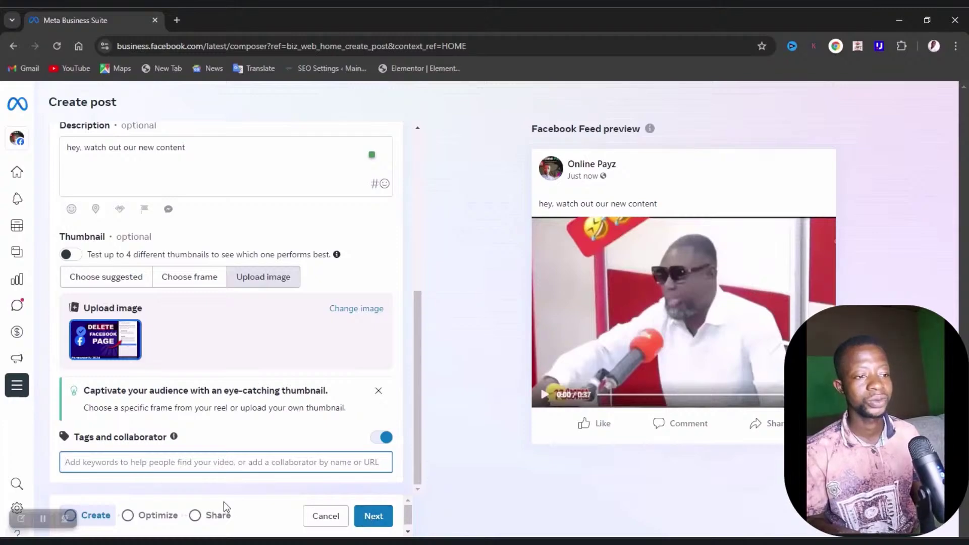
{"action": "left_click", "coordinate": [205, 516]}
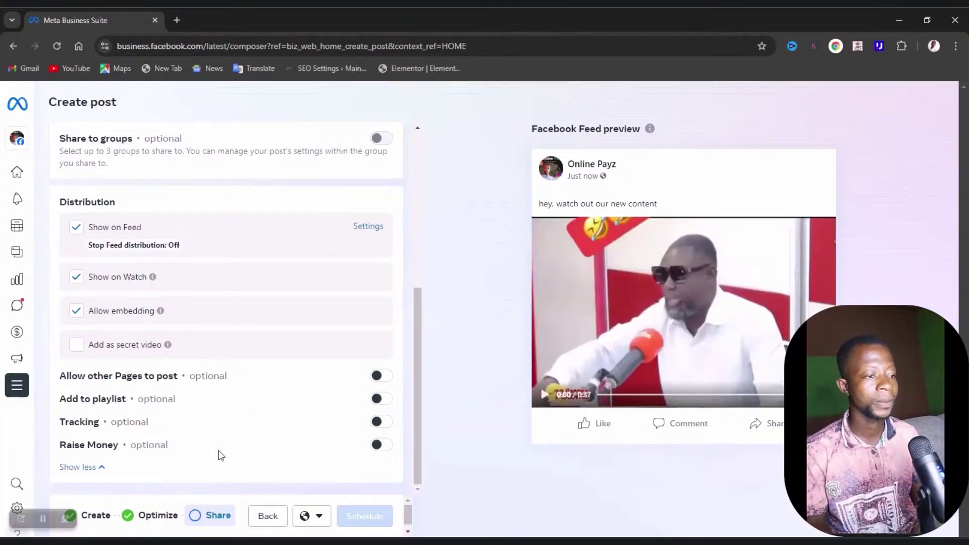
{"action": "scroll", "coordinate": [207, 338], "scroll_direction": "up", "scroll_amount": 5}
{"action": "scroll", "coordinate": [207, 341], "scroll_direction": "down", "scroll_amount": 5}
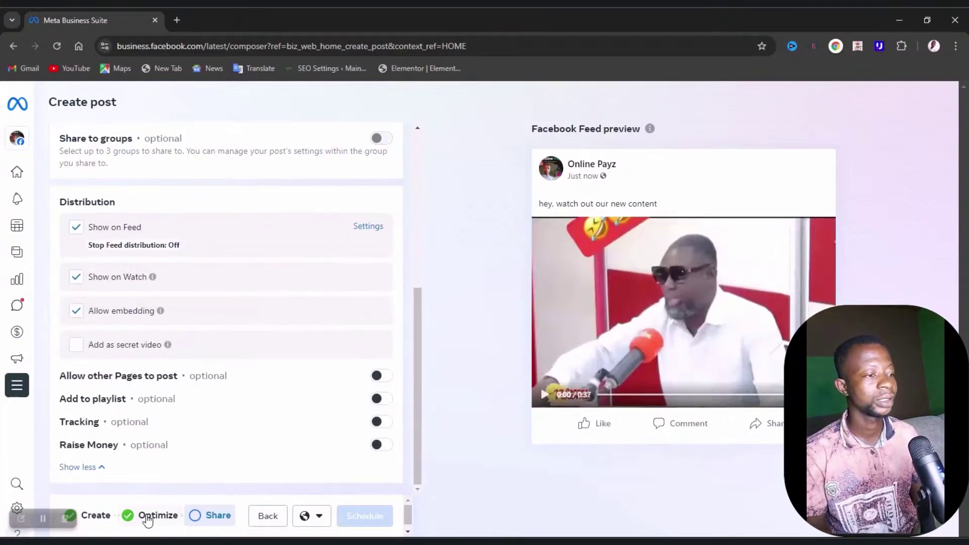
{"action": "left_click", "coordinate": [152, 519]}
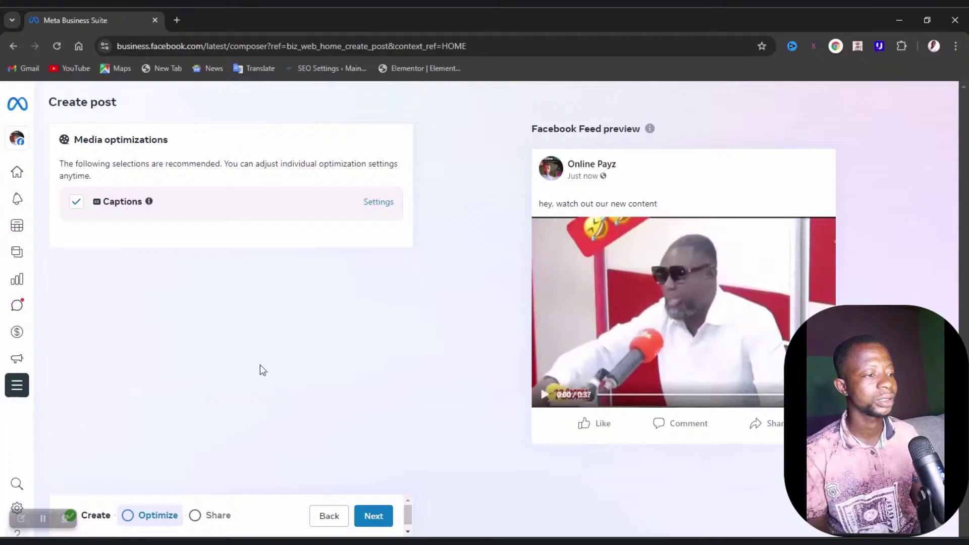
- Cancel the video post and discard its changes
{"action": "left_click", "coordinate": [331, 516]}
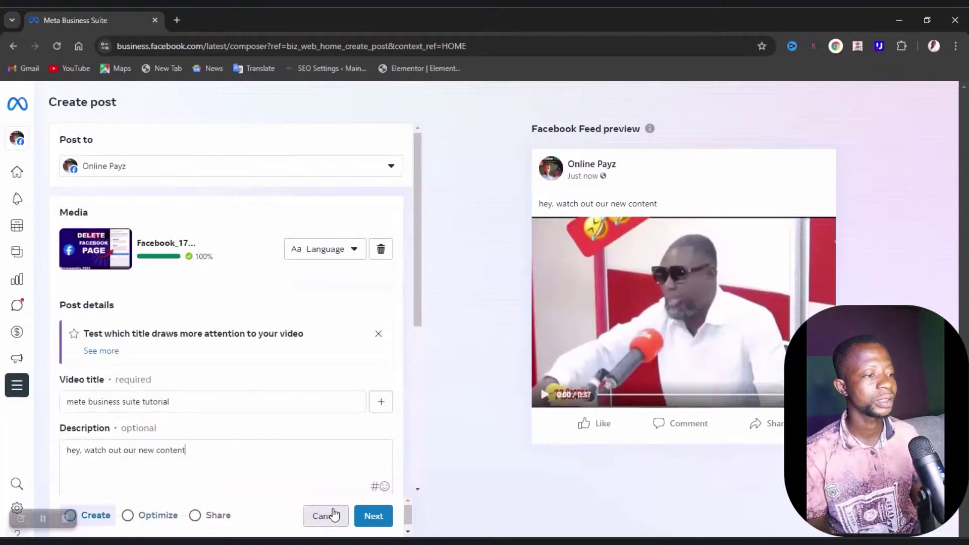
{"action": "left_click", "coordinate": [333, 515]}
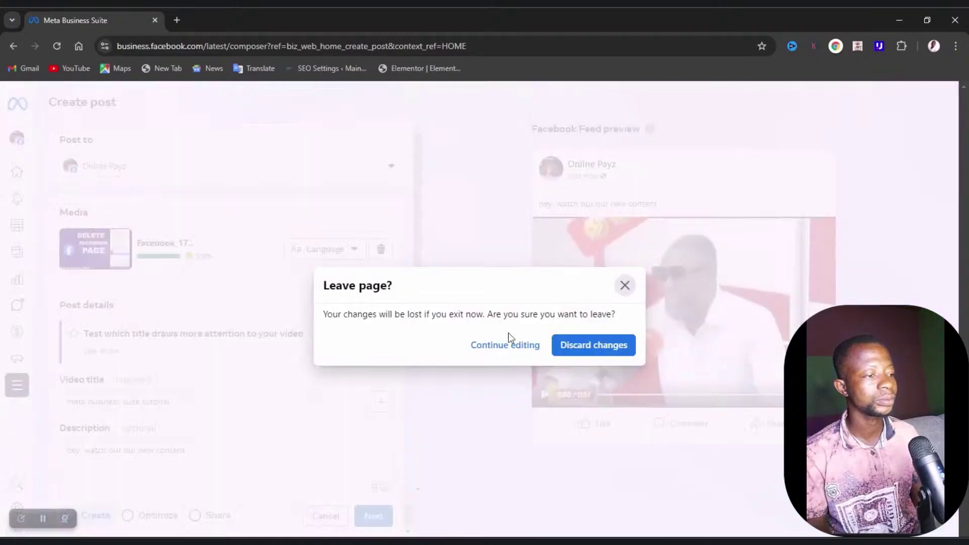
{"action": "left_click", "coordinate": [587, 348]}
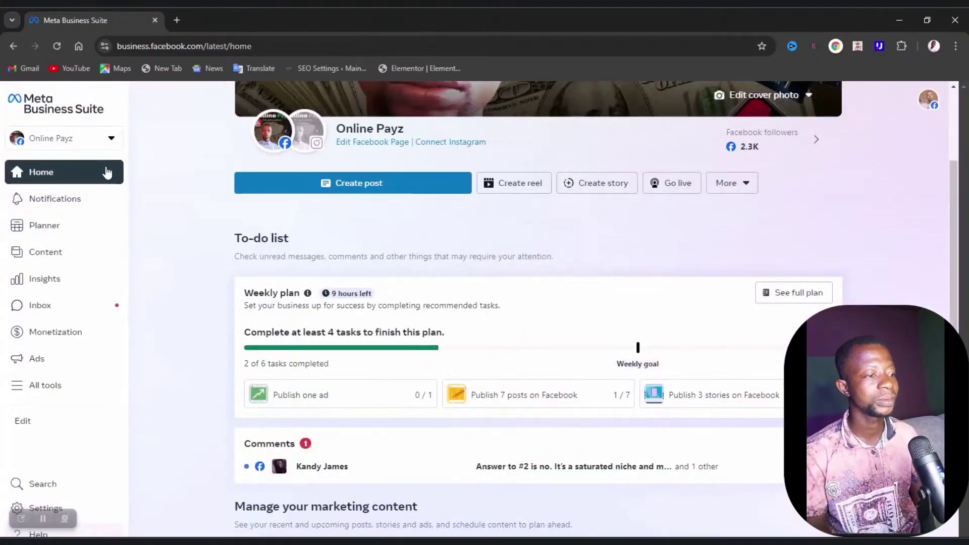
- Open Insights, dismiss the Instagram connection prompt and review the Page's content metrics in the overview
{"action": "left_click", "coordinate": [44, 279]}
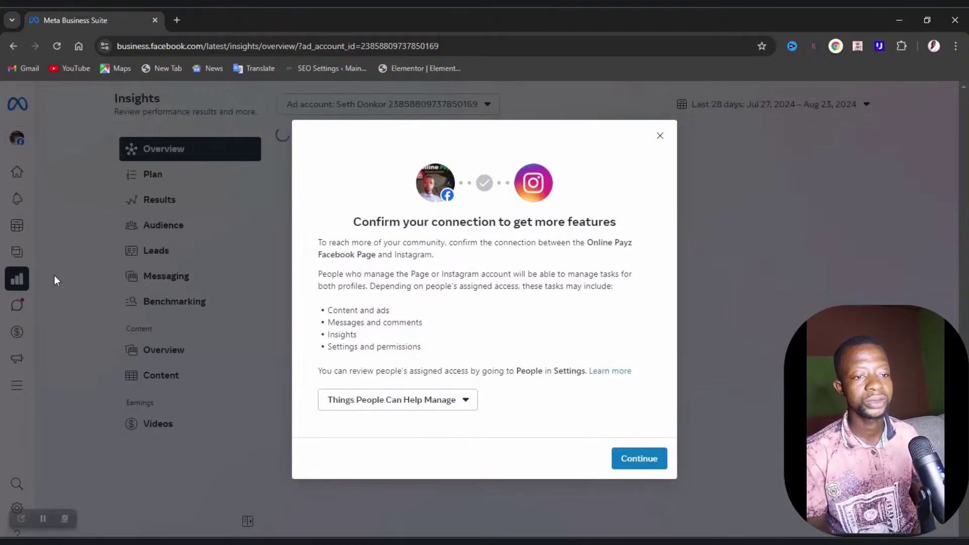
{"action": "left_click", "coordinate": [660, 135]}
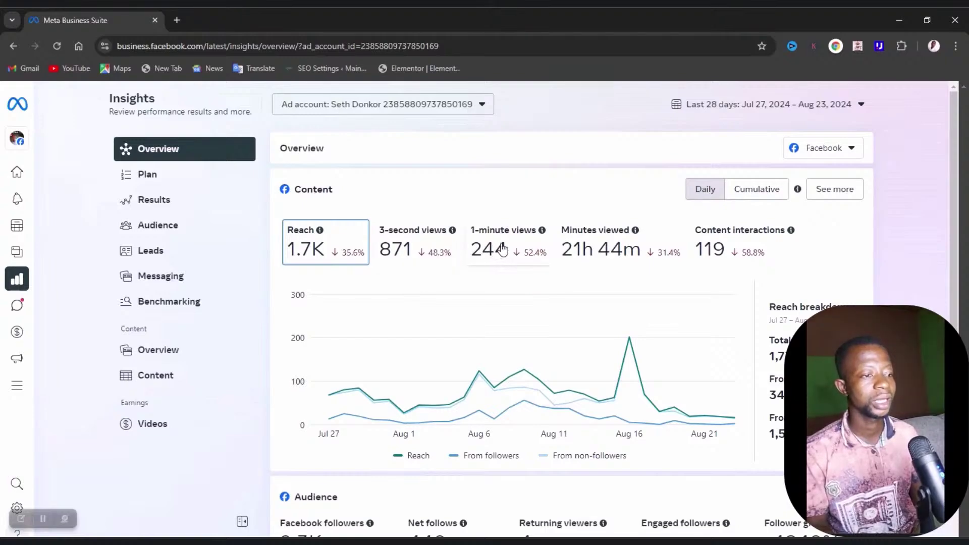
{"action": "mouse_move", "coordinate": [514, 256]}
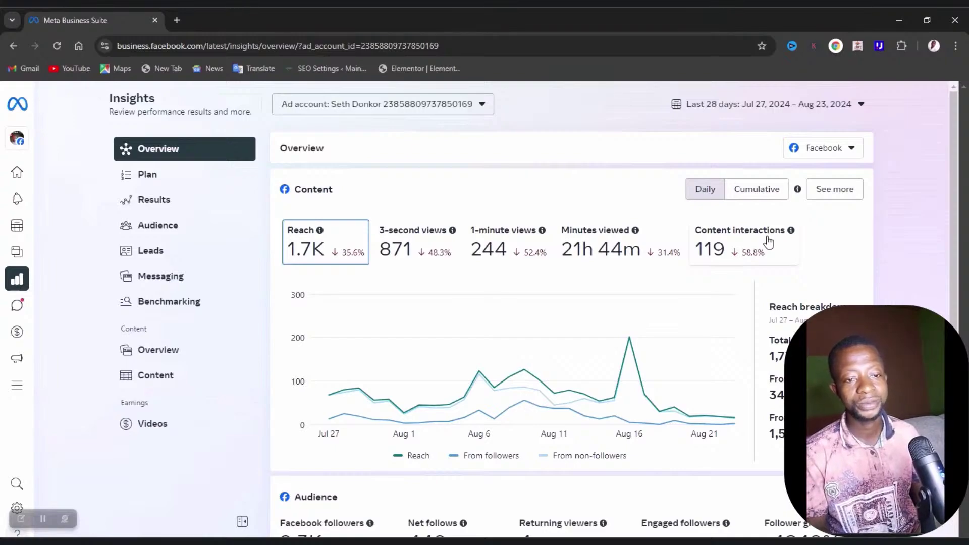
- Open the detailed content overview and examine the reach chart, reach breakdown and top content by reach
{"action": "left_click", "coordinate": [835, 188]}
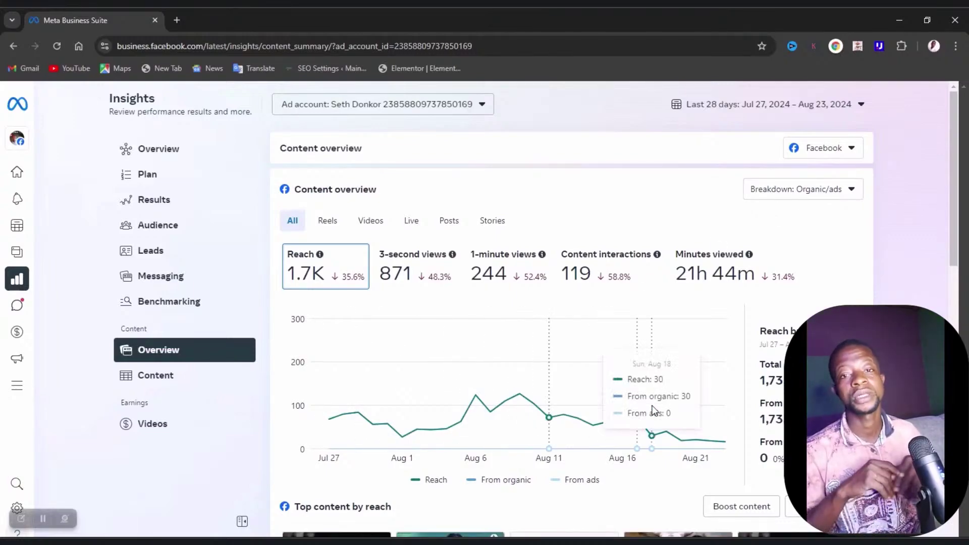
{"action": "scroll", "coordinate": [655, 410], "scroll_direction": "down", "scroll_amount": 2}
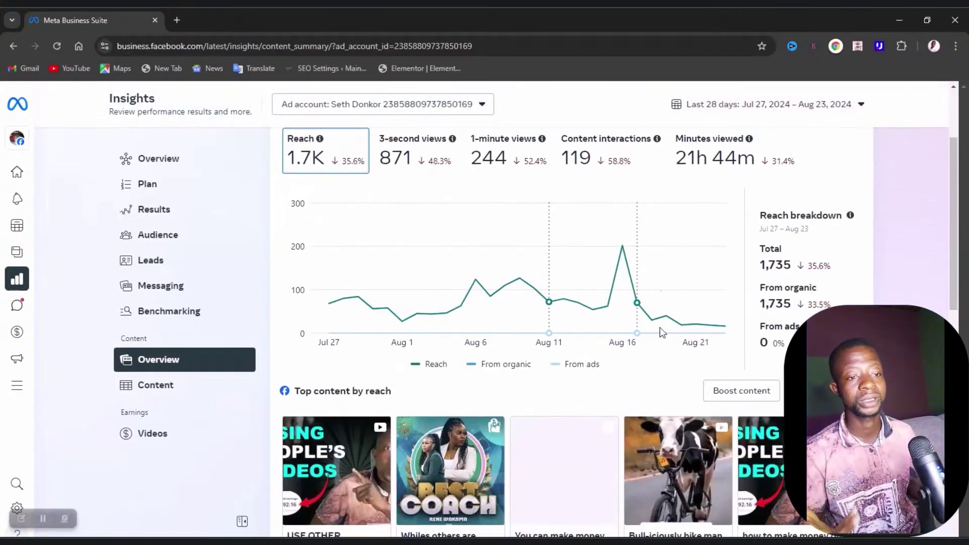
{"action": "mouse_move", "coordinate": [623, 263]}
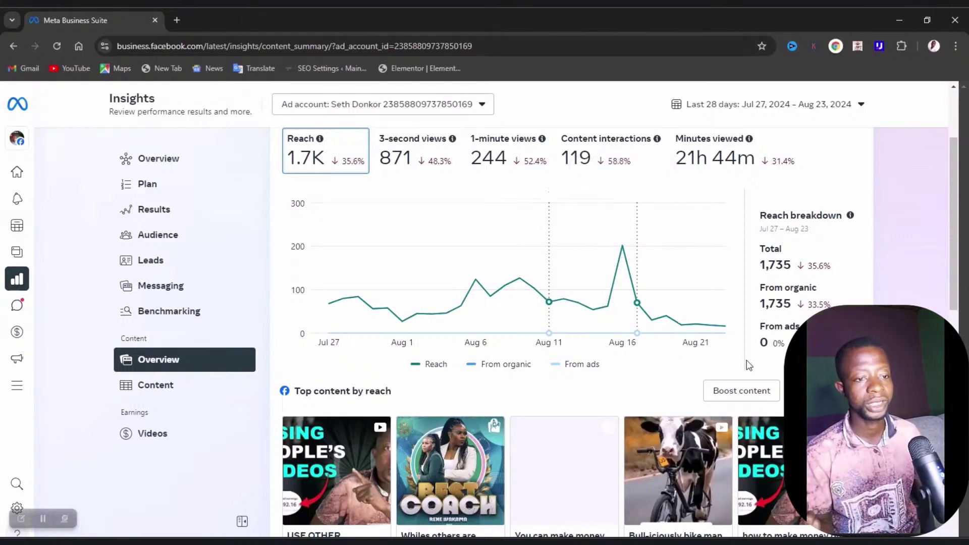
{"action": "scroll", "coordinate": [749, 365], "scroll_direction": "down", "scroll_amount": 3}
{"action": "scroll", "coordinate": [777, 344], "scroll_direction": "up", "scroll_amount": 1}
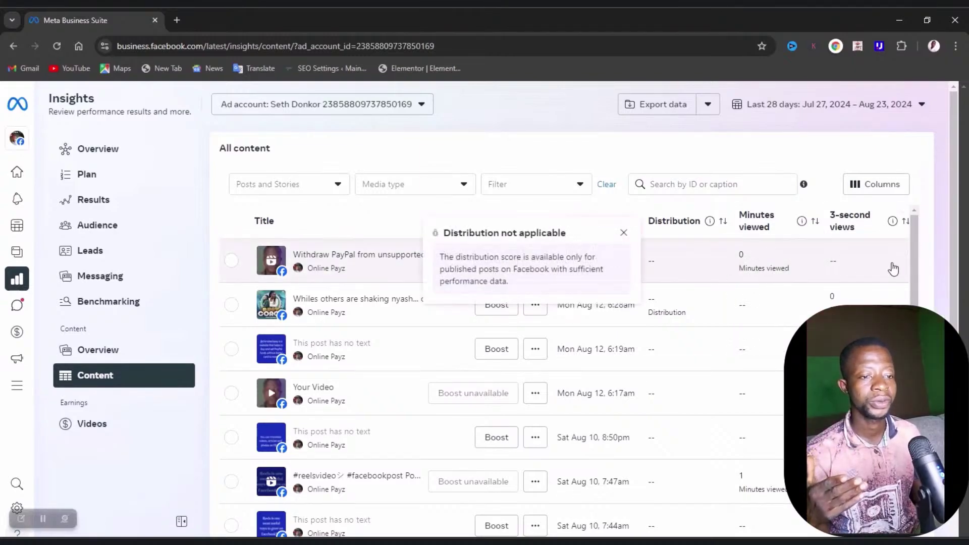
- Examine the performance metrics of the items in the all-content list, across all its columns
{"action": "scroll", "coordinate": [823, 289], "scroll_direction": "down", "scroll_amount": 8}
{"action": "scroll", "coordinate": [824, 291], "scroll_direction": "up", "scroll_amount": 6}
{"action": "scroll", "coordinate": [824, 292], "scroll_direction": "down", "scroll_amount": 8}
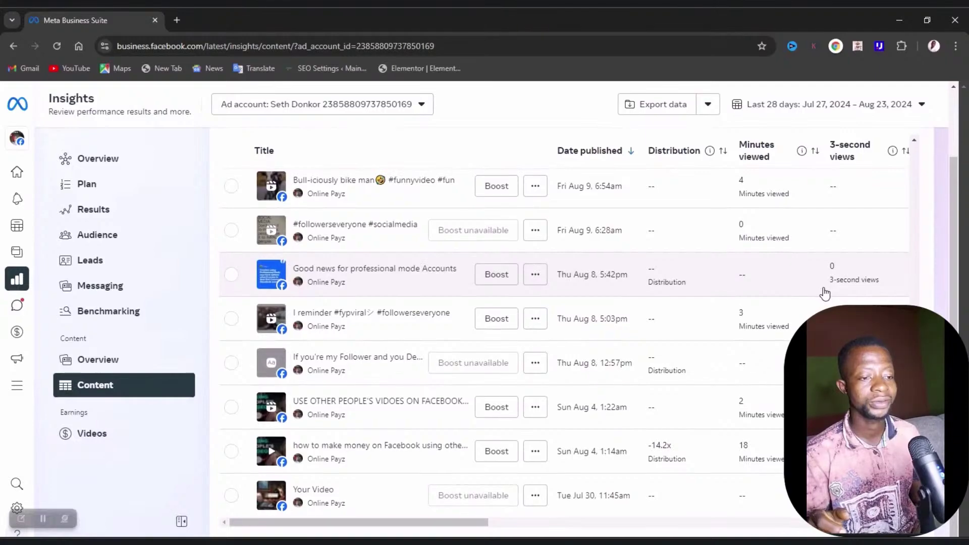
{"action": "left_click_drag", "start_coordinate": [459, 520], "coordinate": [721, 502]}
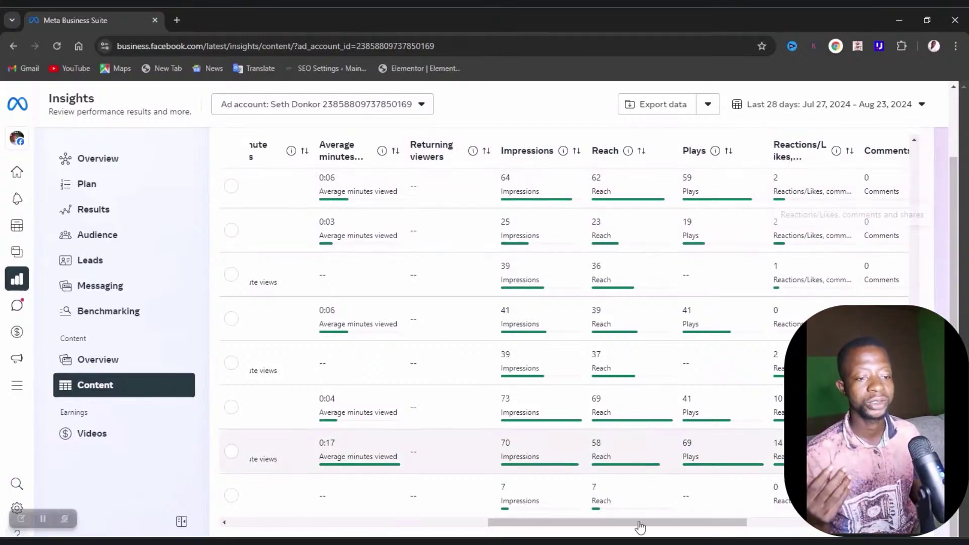
{"action": "left_click_drag", "start_coordinate": [657, 519], "coordinate": [807, 510]}
{"action": "scroll", "coordinate": [776, 363], "scroll_direction": "down", "scroll_amount": 5}
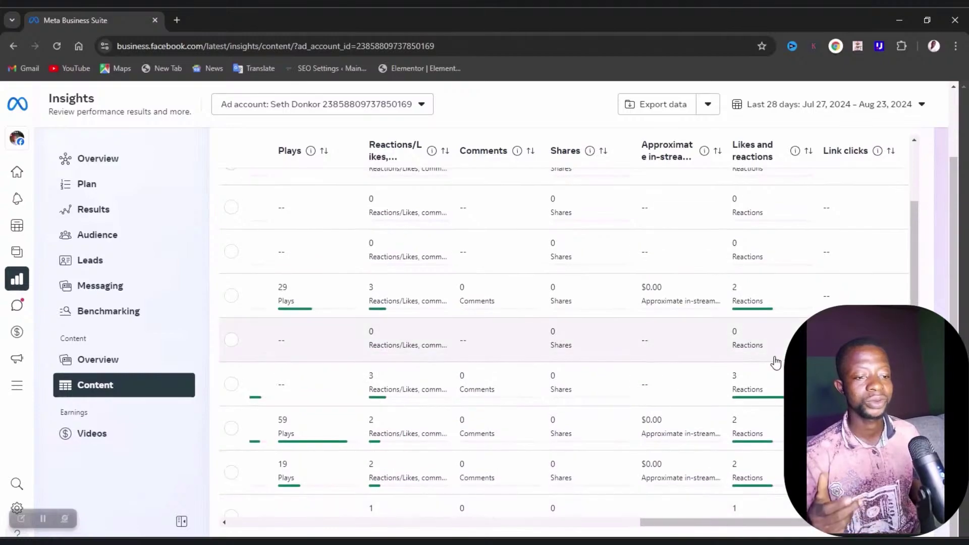
{"action": "scroll", "coordinate": [774, 364], "scroll_direction": "up", "scroll_amount": 3}
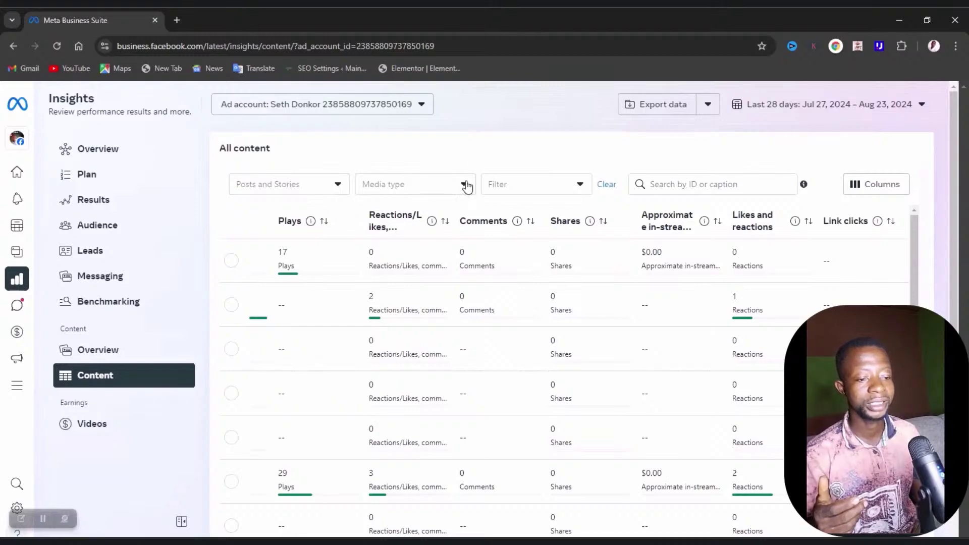
- Filter the content list by the media type Videos and check which additional filters are available
{"action": "left_click", "coordinate": [464, 185]}
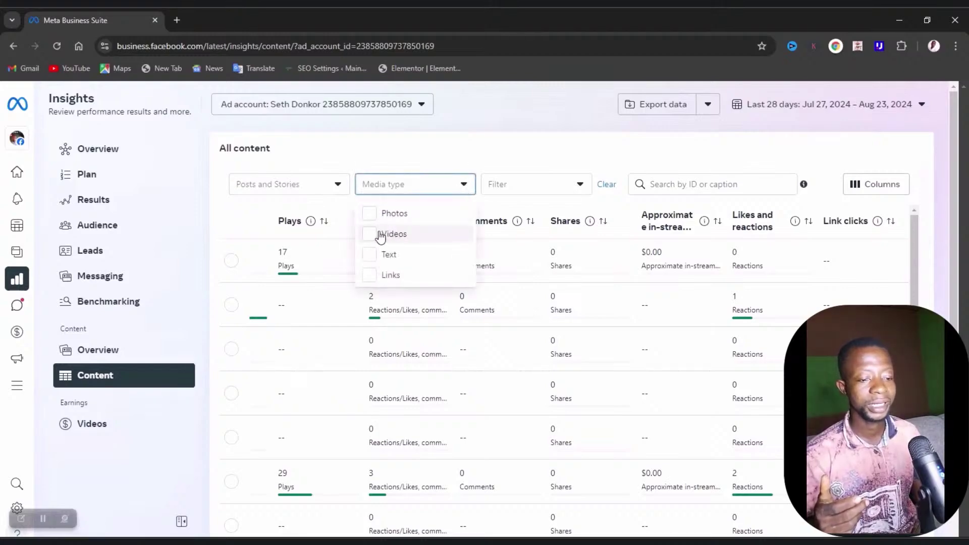
{"action": "left_click", "coordinate": [390, 236]}
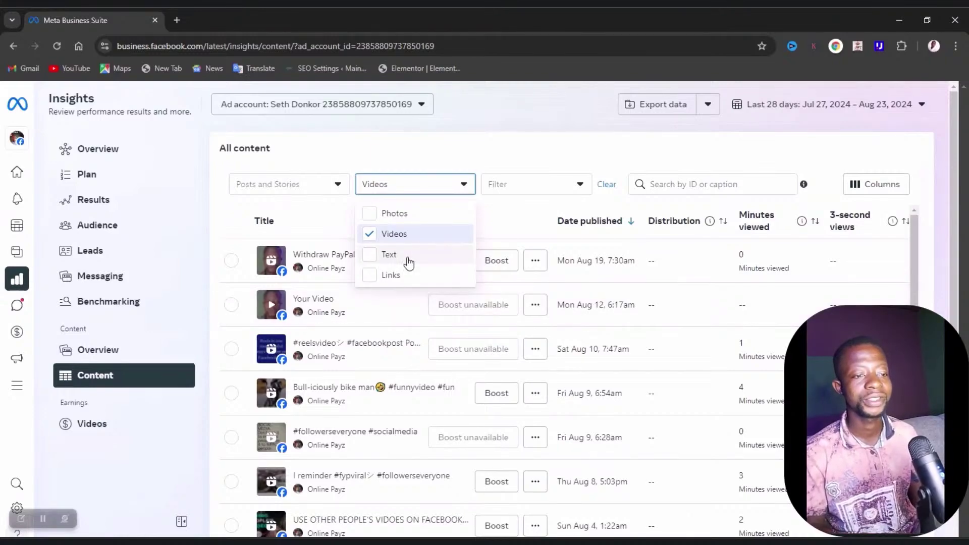
{"action": "scroll", "coordinate": [694, 340], "scroll_direction": "down", "scroll_amount": 2}
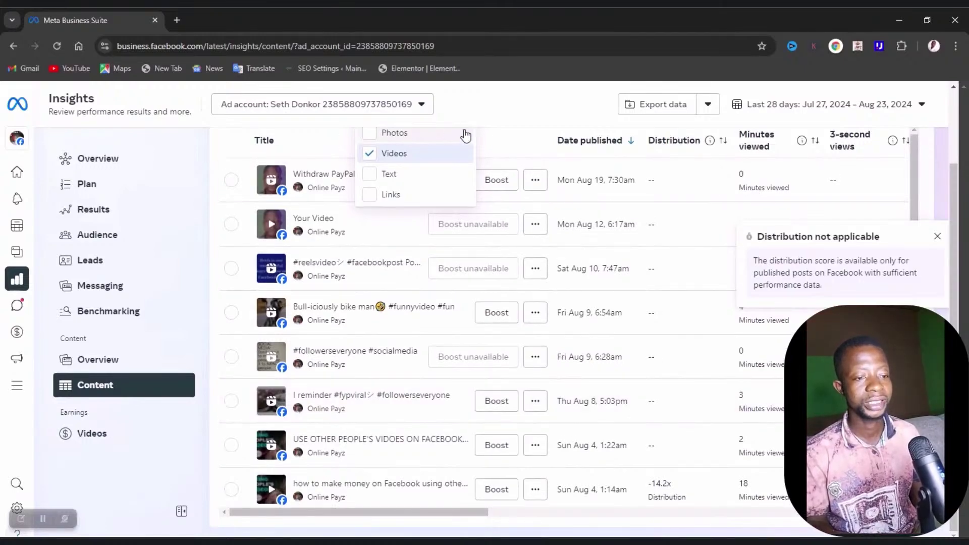
{"action": "left_click", "coordinate": [510, 144]}
{"action": "scroll", "coordinate": [487, 158], "scroll_direction": "up", "scroll_amount": 1}
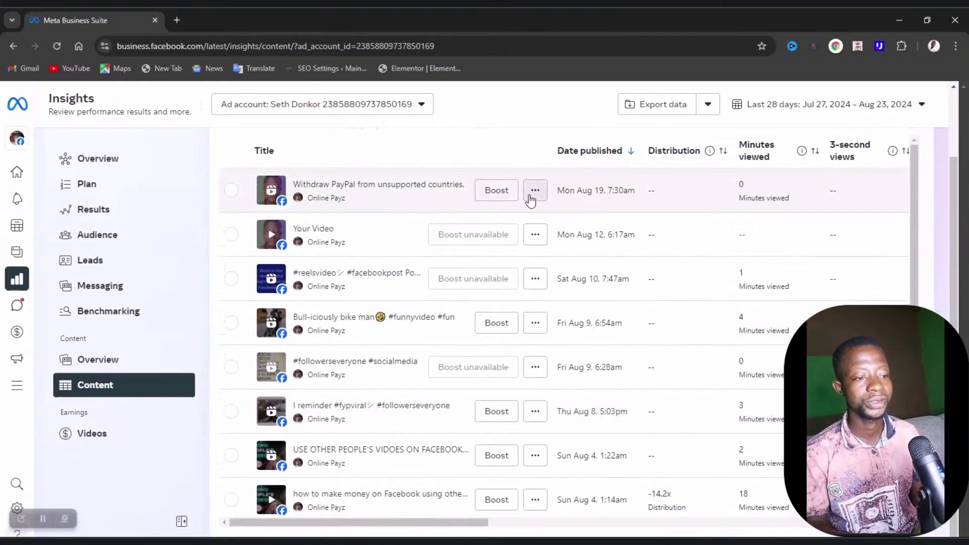
{"action": "scroll", "coordinate": [461, 180], "scroll_direction": "up", "scroll_amount": 3}
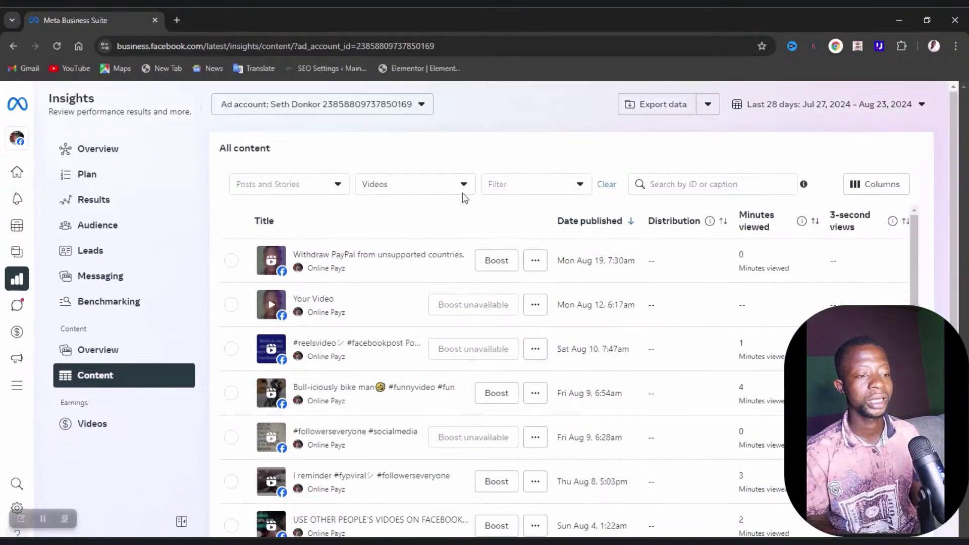
{"action": "left_click", "coordinate": [577, 186]}
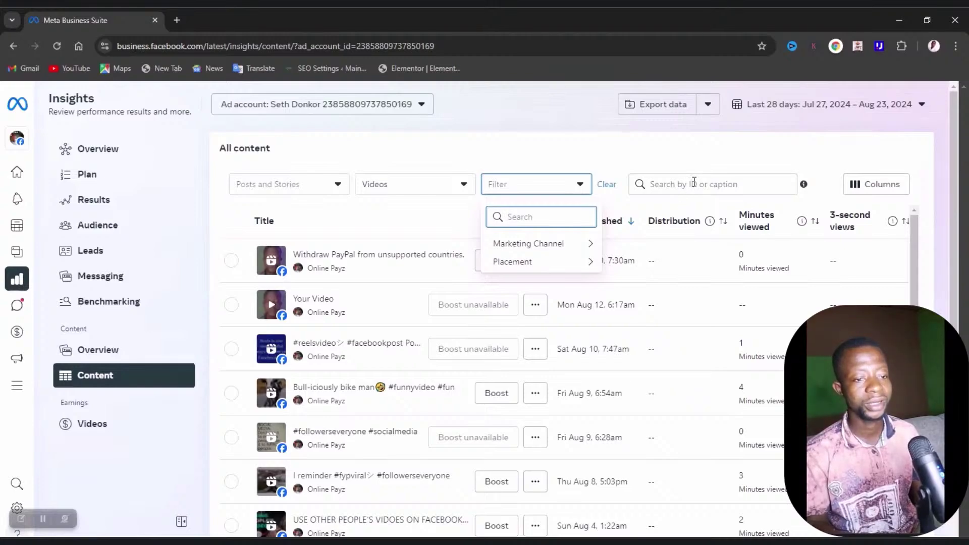
{"action": "left_click", "coordinate": [652, 170]}
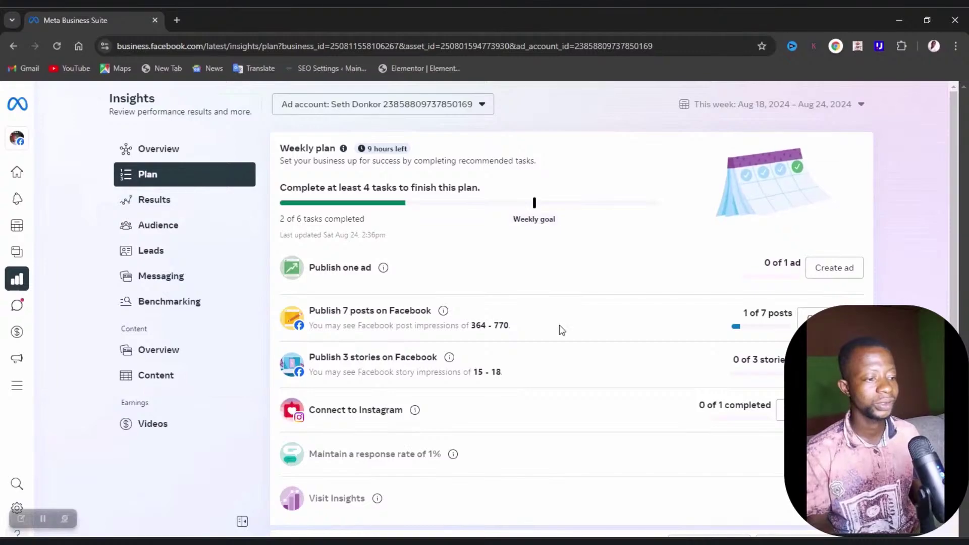
- Review the Insights weekly plan, including its tasks, performance highlights and achievements
{"action": "mouse_move", "coordinate": [558, 327]}
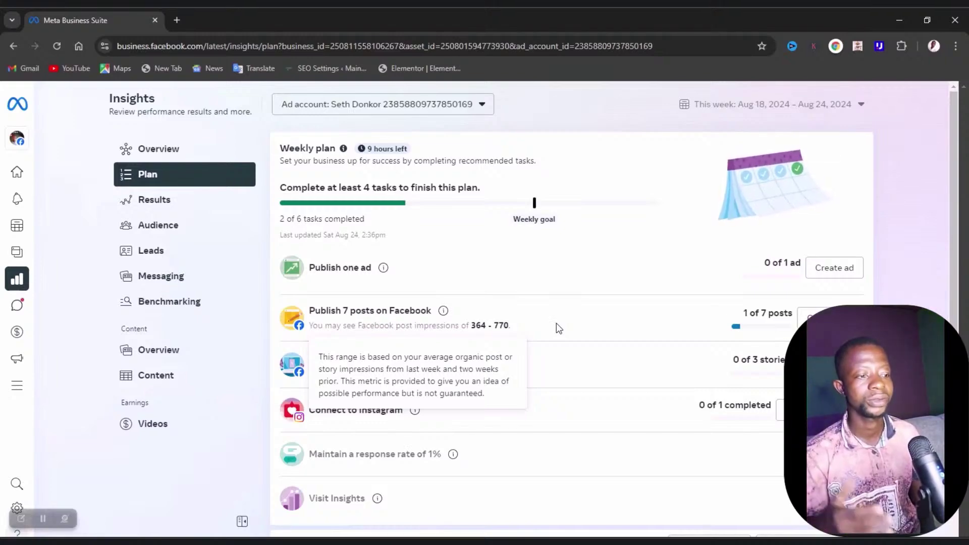
{"action": "scroll", "coordinate": [605, 336], "scroll_direction": "down", "scroll_amount": 3}
{"action": "scroll", "coordinate": [606, 337], "scroll_direction": "down", "scroll_amount": 2}
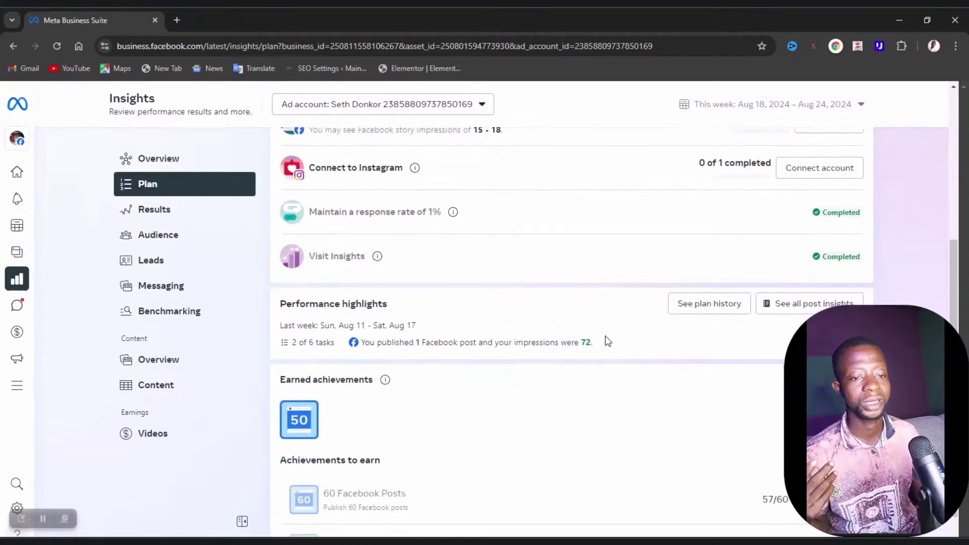
{"action": "scroll", "coordinate": [605, 336], "scroll_direction": "up", "scroll_amount": 1}
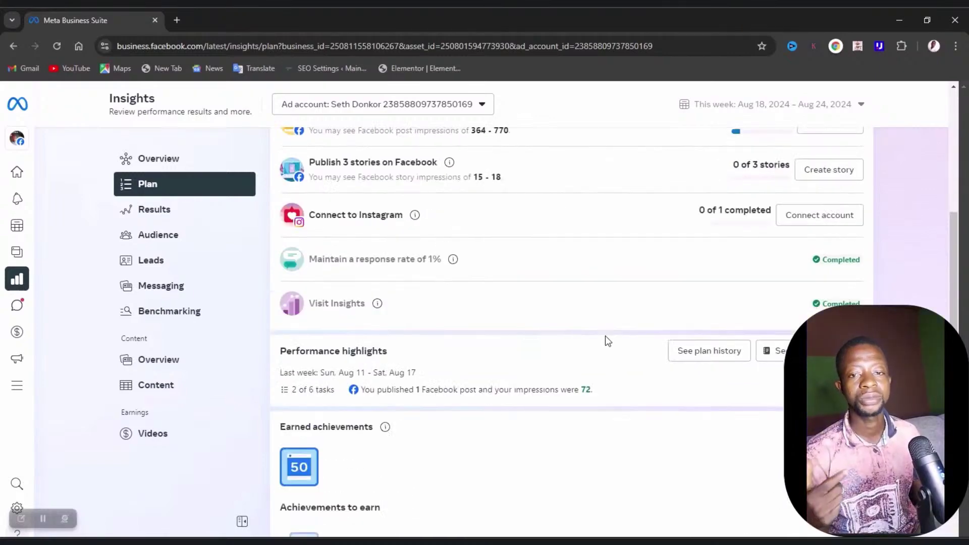
{"action": "scroll", "coordinate": [605, 337], "scroll_direction": "down", "scroll_amount": 2}
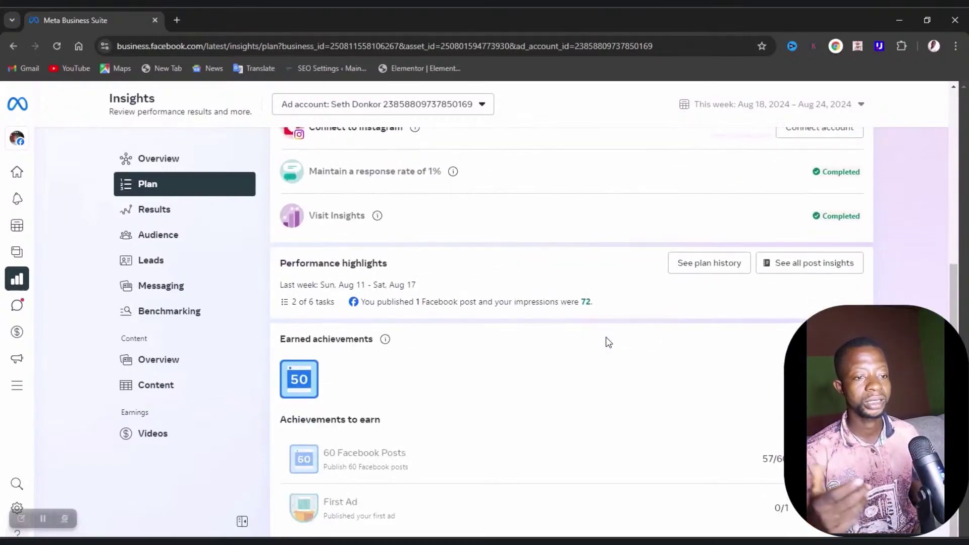
{"action": "scroll", "coordinate": [606, 340], "scroll_direction": "up", "scroll_amount": 3}
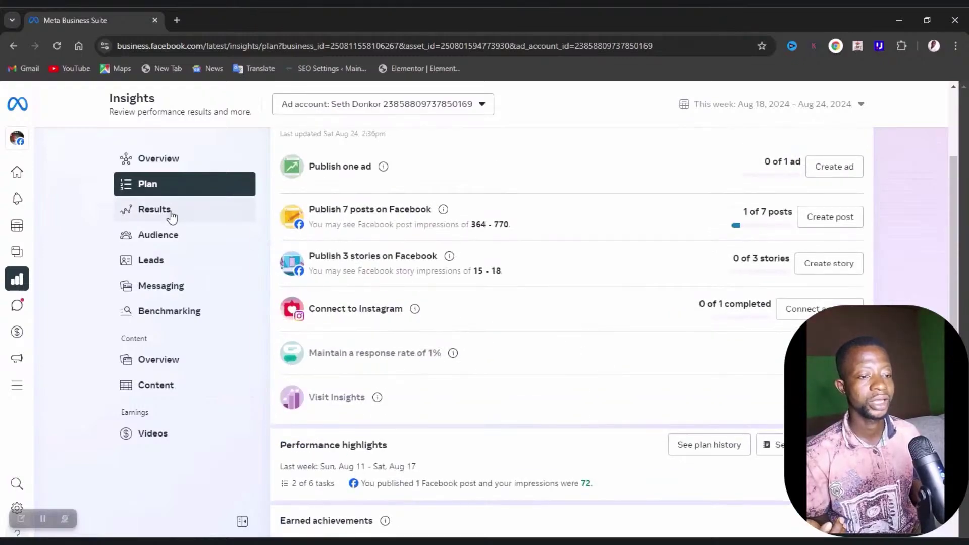
- Review the reach results in Insights and the audience's trends and demographics
{"action": "left_click", "coordinate": [174, 216]}
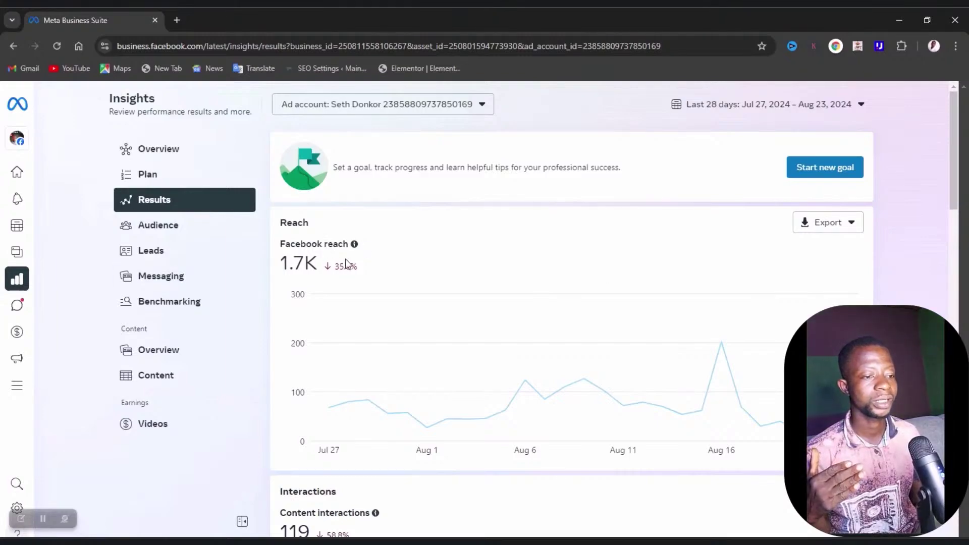
{"action": "mouse_move", "coordinate": [338, 276]}
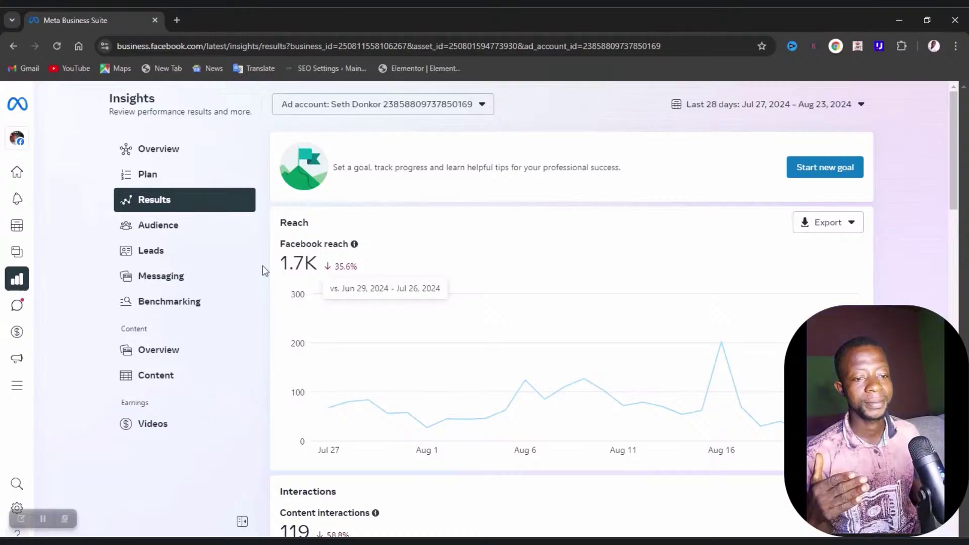
{"action": "left_click", "coordinate": [173, 233]}
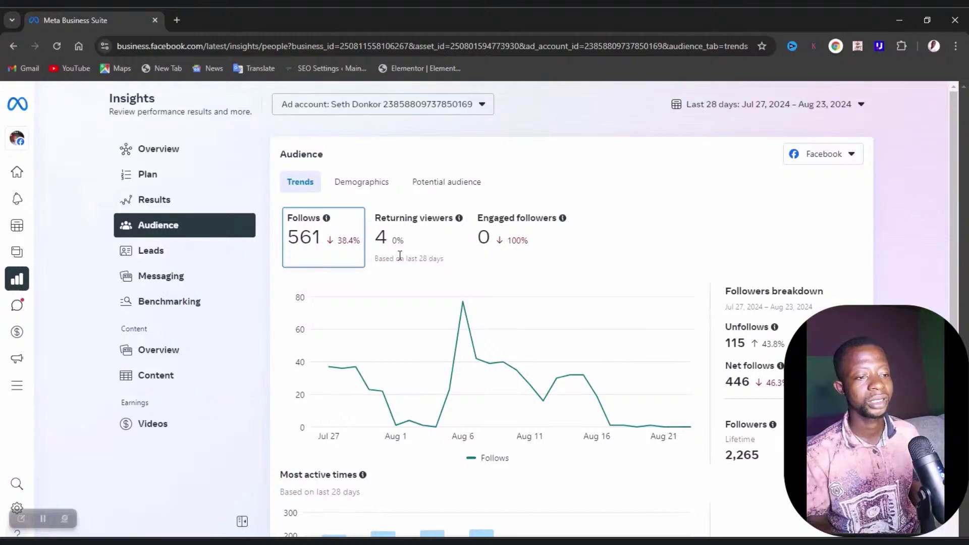
{"action": "left_click", "coordinate": [361, 187]}
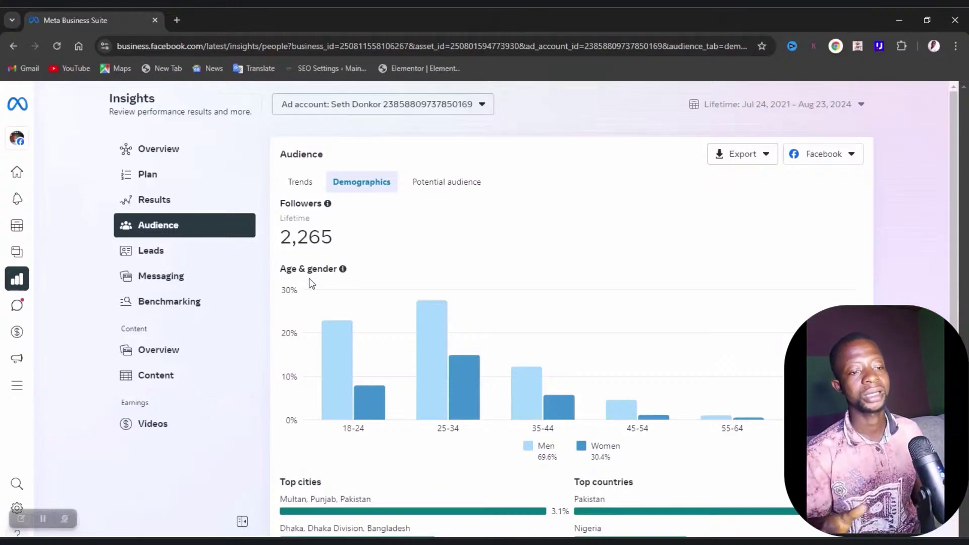
- Examine the followers' age and gender breakdown for each age group, along with their top cities and countries
{"action": "scroll", "coordinate": [357, 321], "scroll_direction": "down", "scroll_amount": 2}
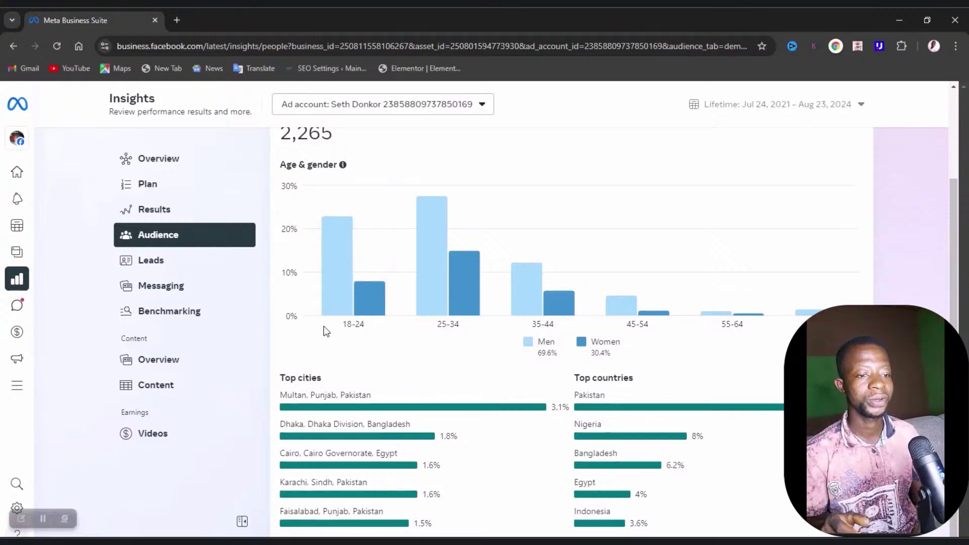
{"action": "mouse_move", "coordinate": [326, 294]}
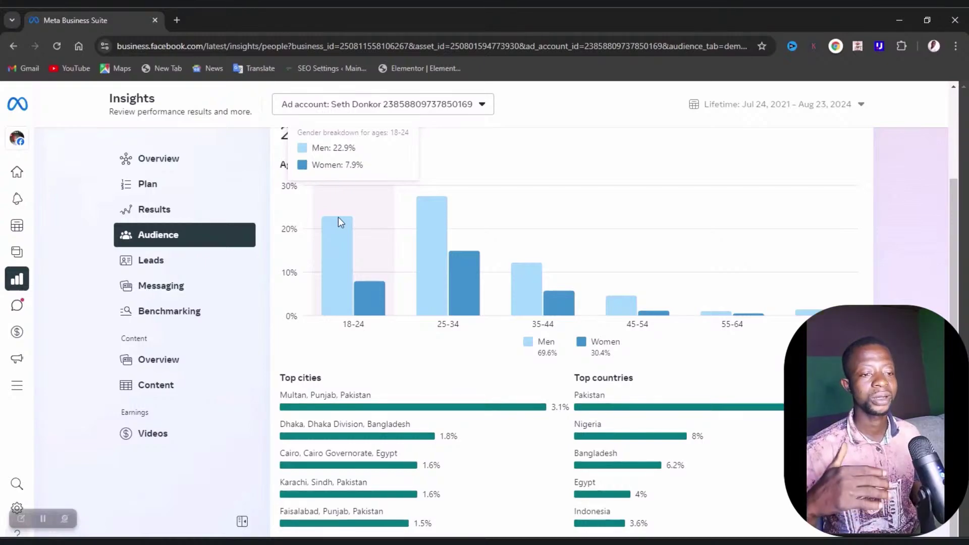
{"action": "mouse_move", "coordinate": [740, 325]}
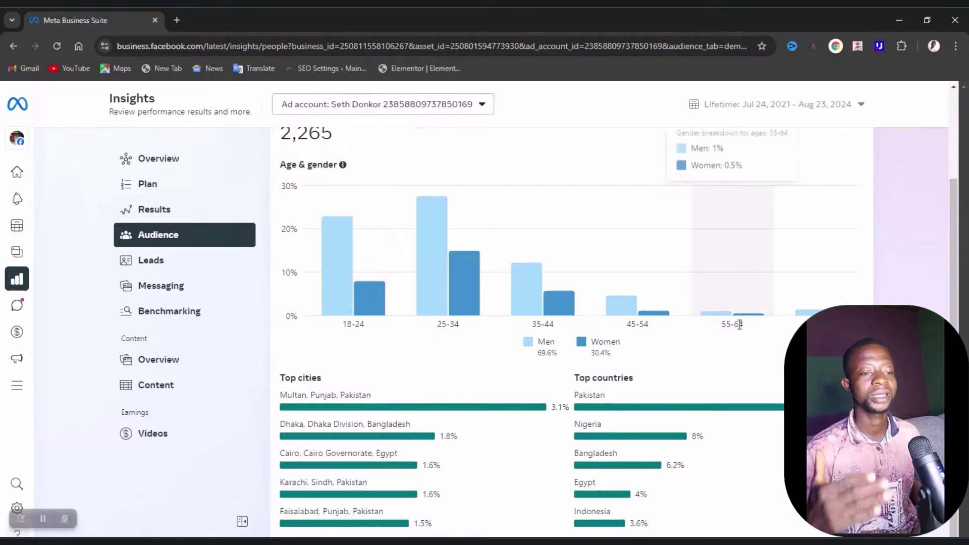
{"action": "scroll", "coordinate": [454, 416], "scroll_direction": "down", "scroll_amount": 1}
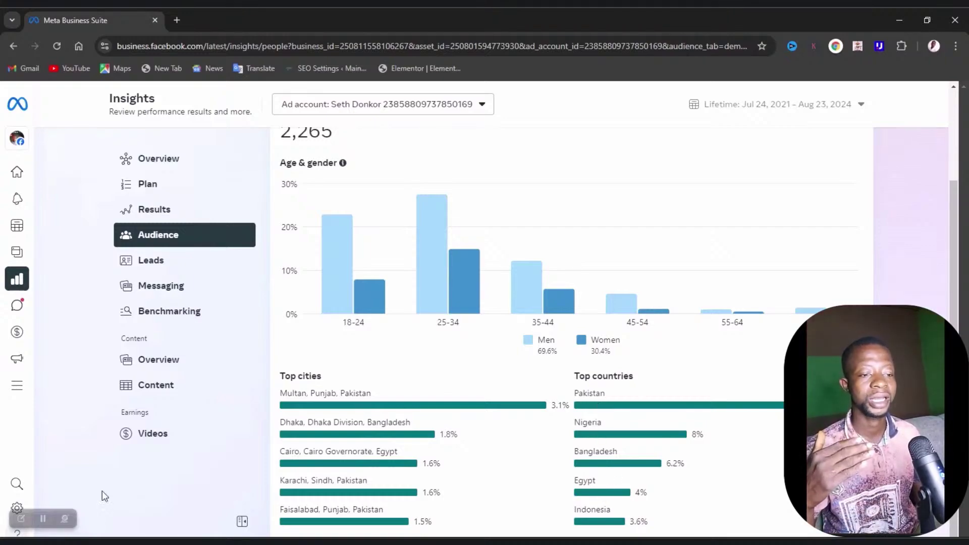
{"action": "scroll", "coordinate": [96, 471], "scroll_direction": "up", "scroll_amount": 3}
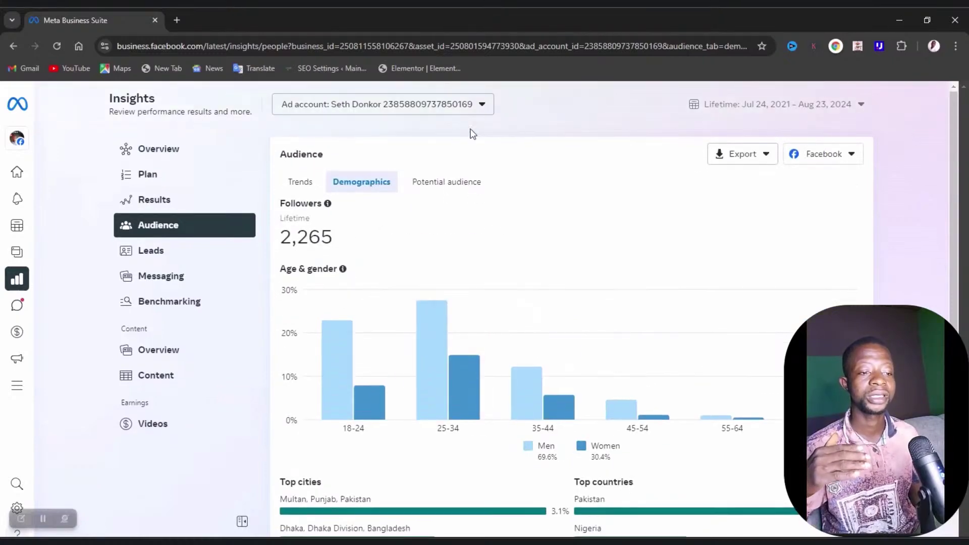
- Review the potential audience's estimated size, age and gender split, top cities, top countries and top pages
{"action": "left_click", "coordinate": [461, 186]}
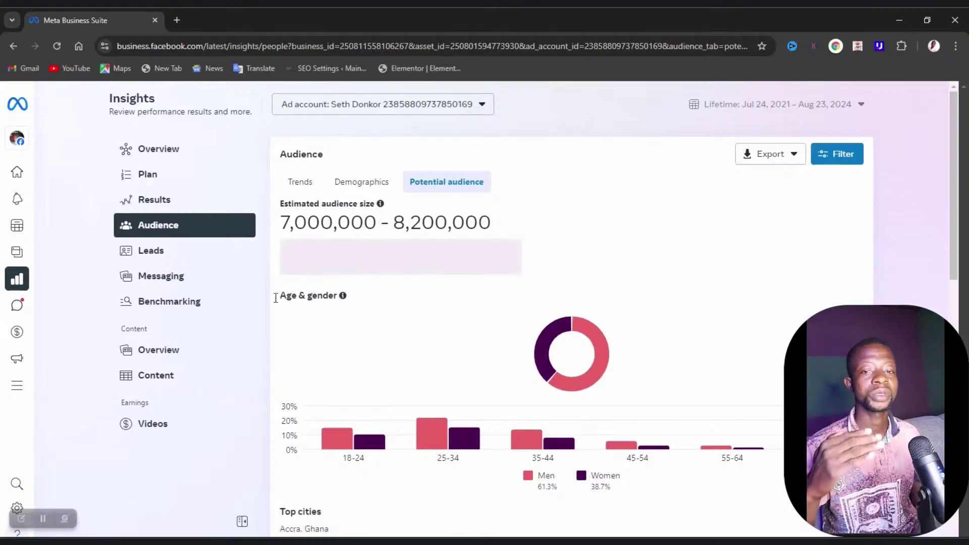
{"action": "mouse_move", "coordinate": [348, 443]}
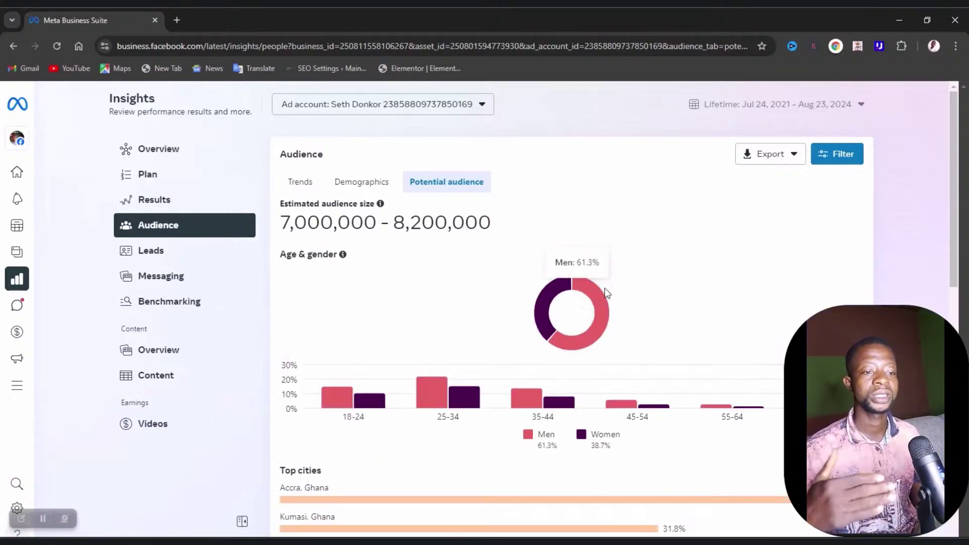
{"action": "mouse_move", "coordinate": [597, 300]}
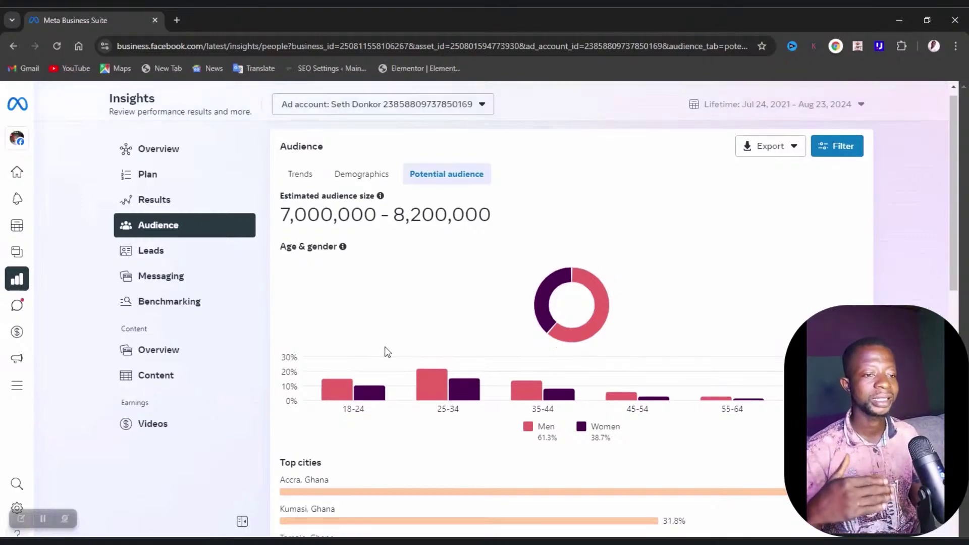
{"action": "scroll", "coordinate": [385, 351], "scroll_direction": "down", "scroll_amount": 5}
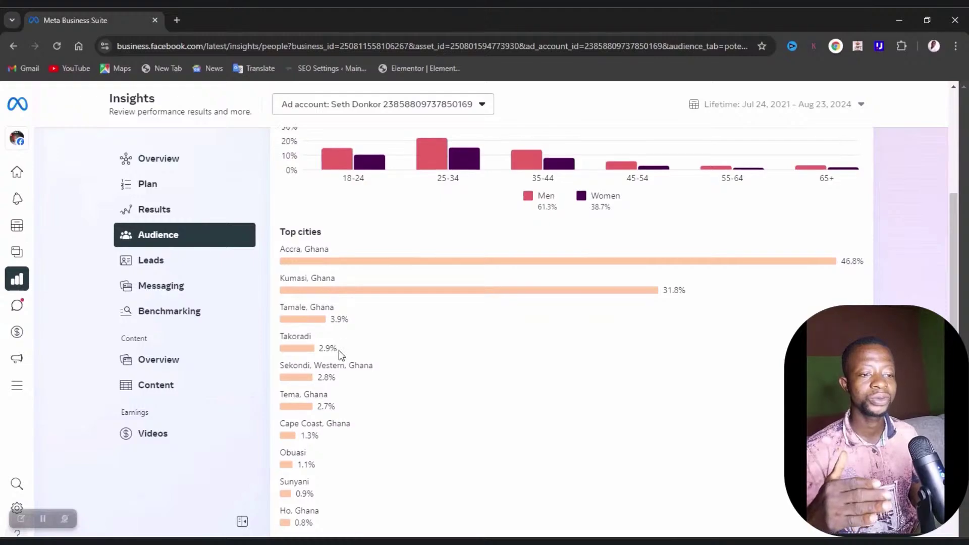
{"action": "scroll", "coordinate": [345, 361], "scroll_direction": "down", "scroll_amount": 6}
{"action": "scroll", "coordinate": [347, 365], "scroll_direction": "down", "scroll_amount": 2}
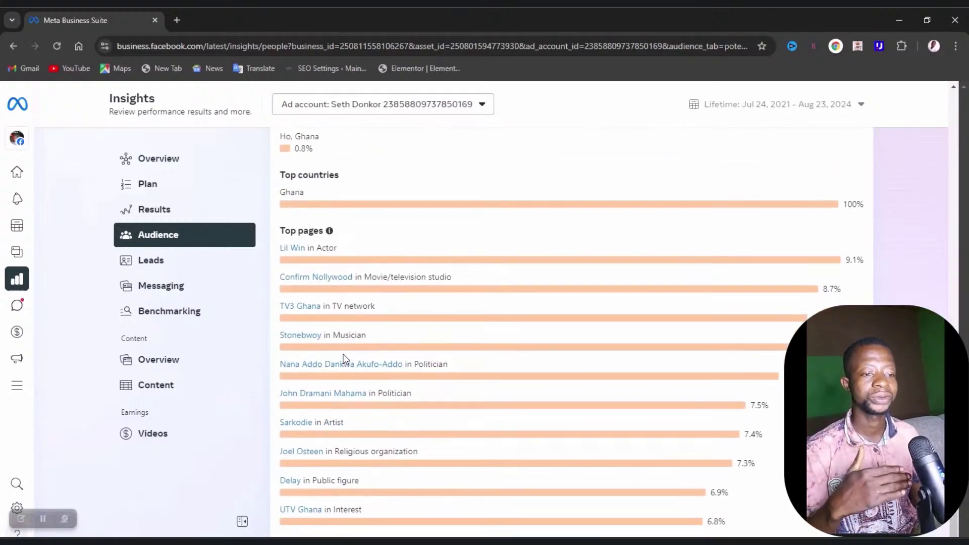
{"action": "scroll", "coordinate": [368, 326], "scroll_direction": "up", "scroll_amount": 8}
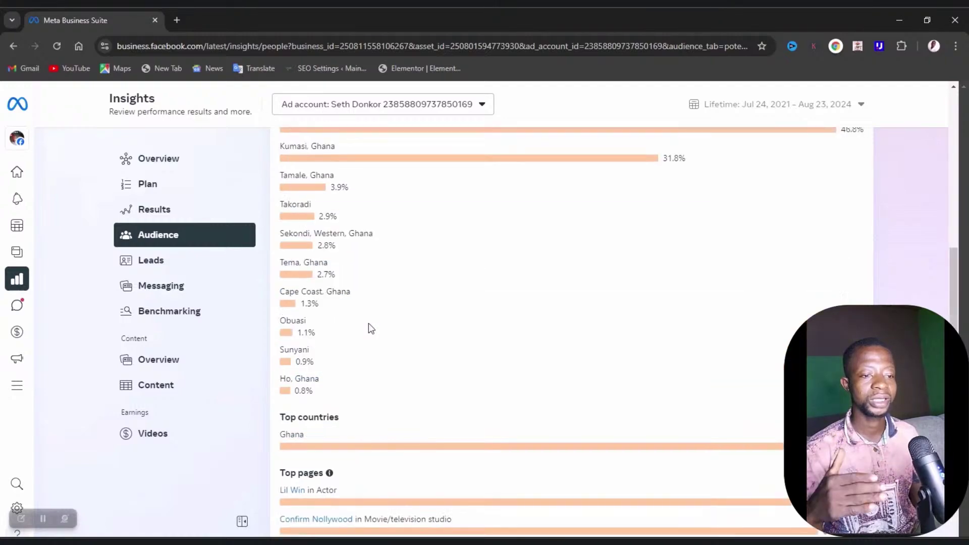
{"action": "scroll", "coordinate": [369, 323], "scroll_direction": "up", "scroll_amount": 4}
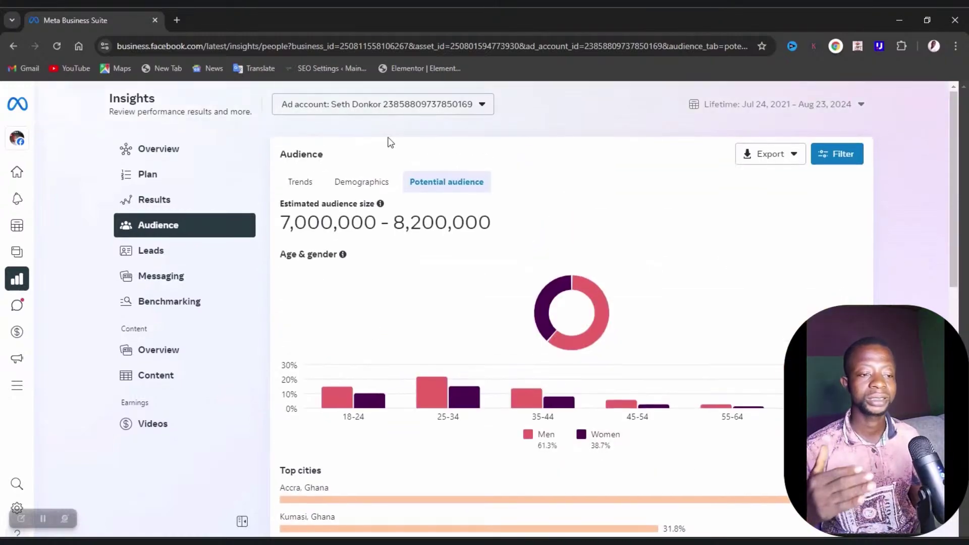
- Check the audience trends again, including the follows chart and the followers breakdown
{"action": "left_click", "coordinate": [305, 183]}
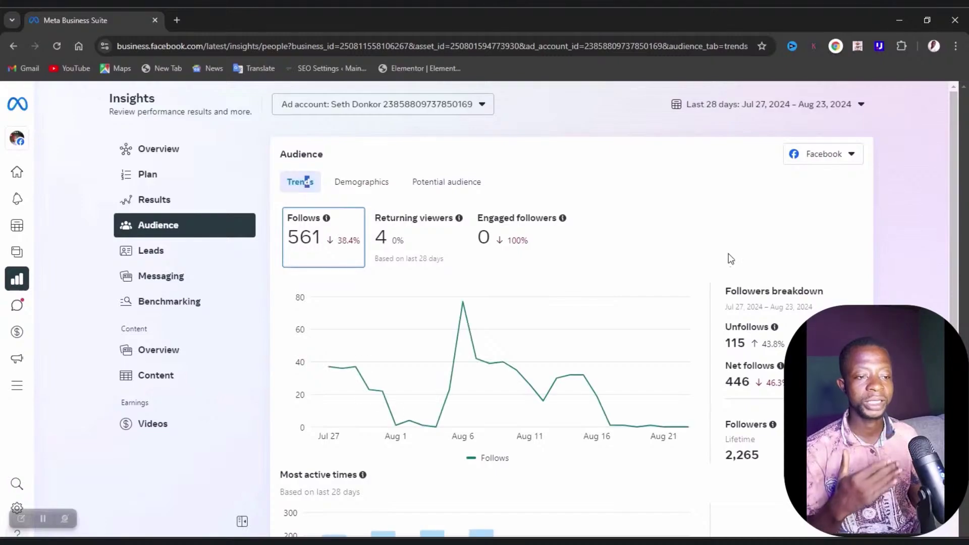
{"action": "scroll", "coordinate": [702, 358], "scroll_direction": "down", "scroll_amount": 1}
{"action": "scroll", "coordinate": [664, 385], "scroll_direction": "up", "scroll_amount": 2}
{"action": "scroll", "coordinate": [664, 385], "scroll_direction": "down", "scroll_amount": 1}
{"action": "scroll", "coordinate": [663, 383], "scroll_direction": "up", "scroll_amount": 1}
- Review the Page's monetization overview and examine its eligibility criteria for in-stream ads
{"action": "left_click", "coordinate": [17, 332]}
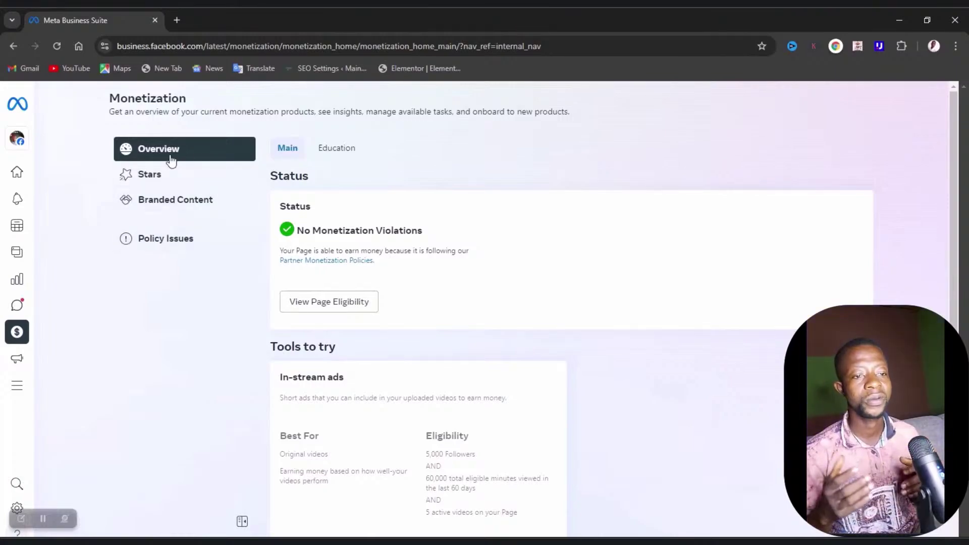
{"action": "left_click", "coordinate": [347, 303]}
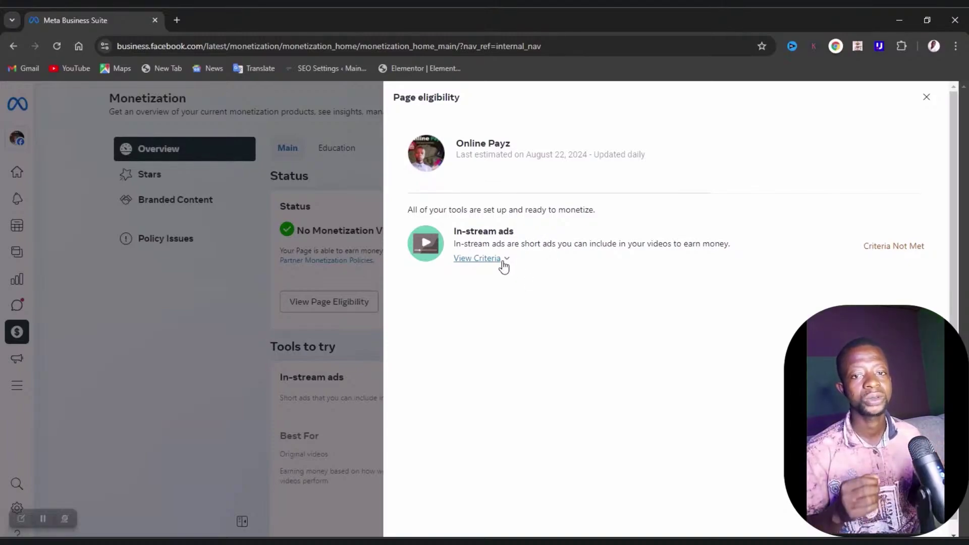
{"action": "left_click", "coordinate": [478, 259]}
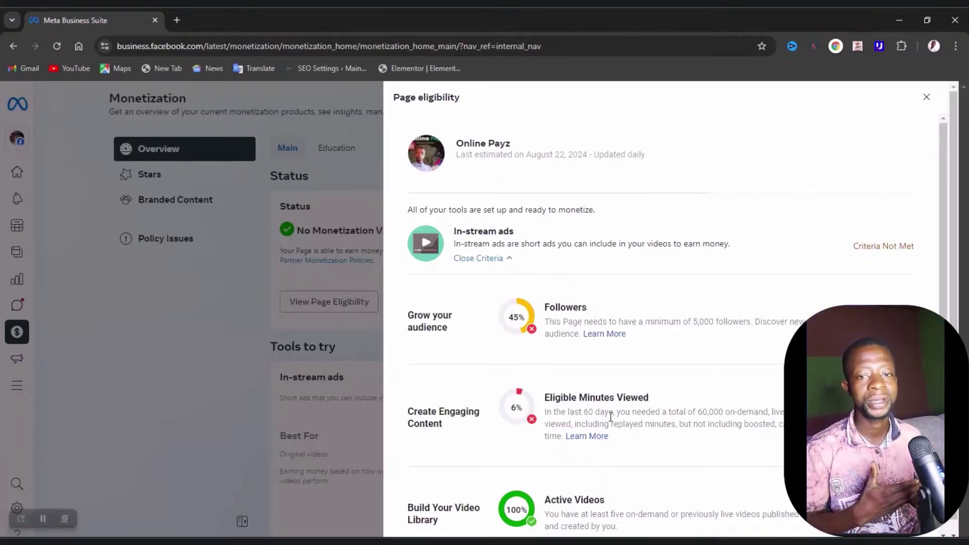
{"action": "scroll", "coordinate": [621, 424], "scroll_direction": "down", "scroll_amount": 1}
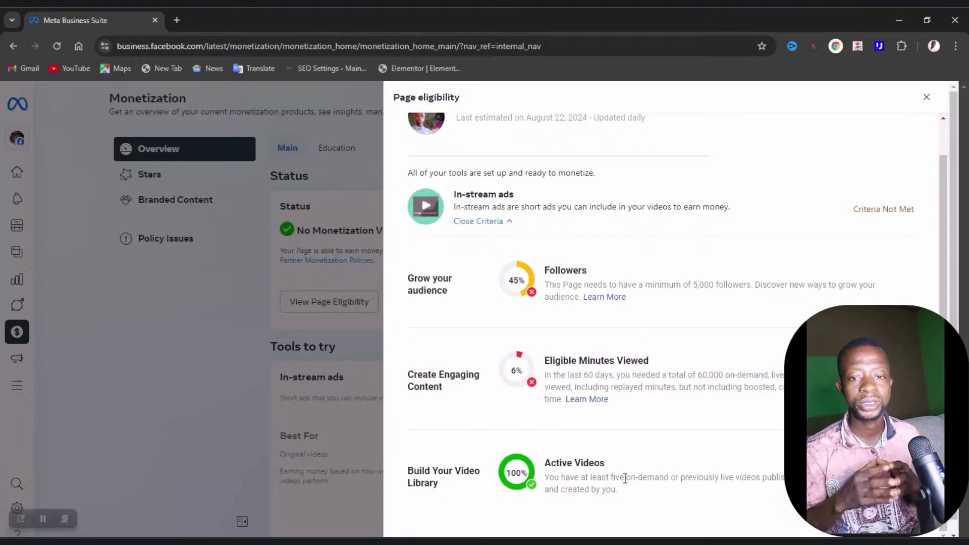
{"action": "scroll", "coordinate": [625, 478], "scroll_direction": "up", "scroll_amount": 1}
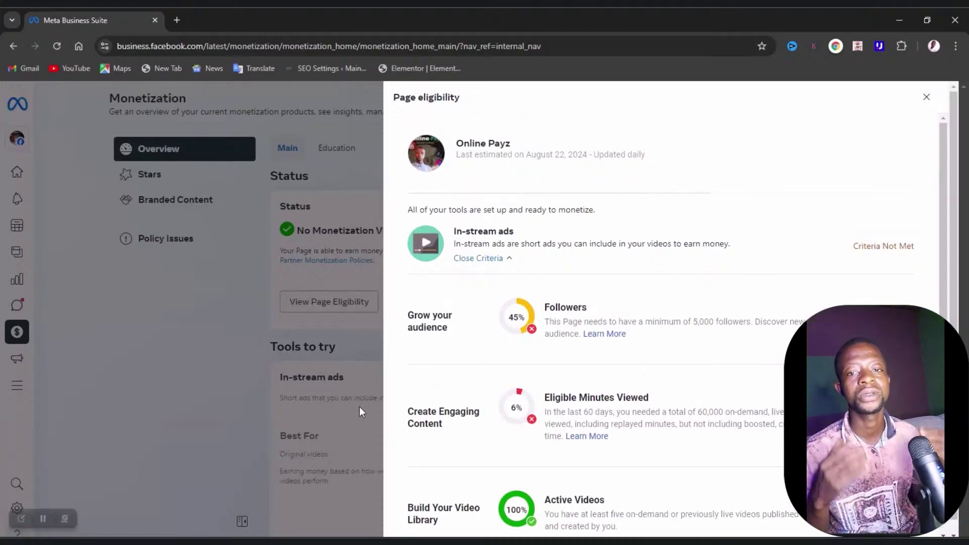
{"action": "left_click", "coordinate": [926, 96]}
{"action": "scroll", "coordinate": [441, 362], "scroll_direction": "down", "scroll_amount": 1}
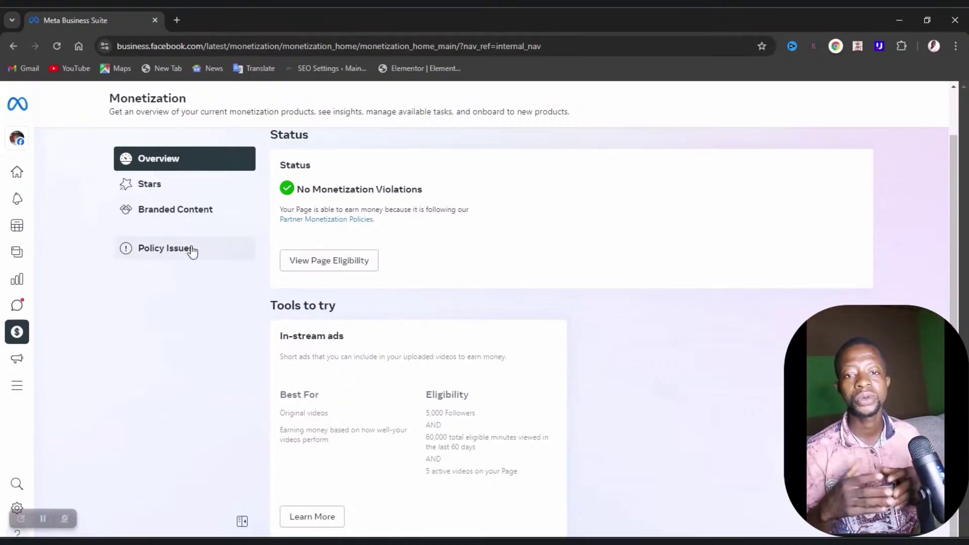
- Look through the Stars monetization tools and this week's top Stars videos, and go to Branded Content
{"action": "left_click", "coordinate": [192, 190]}
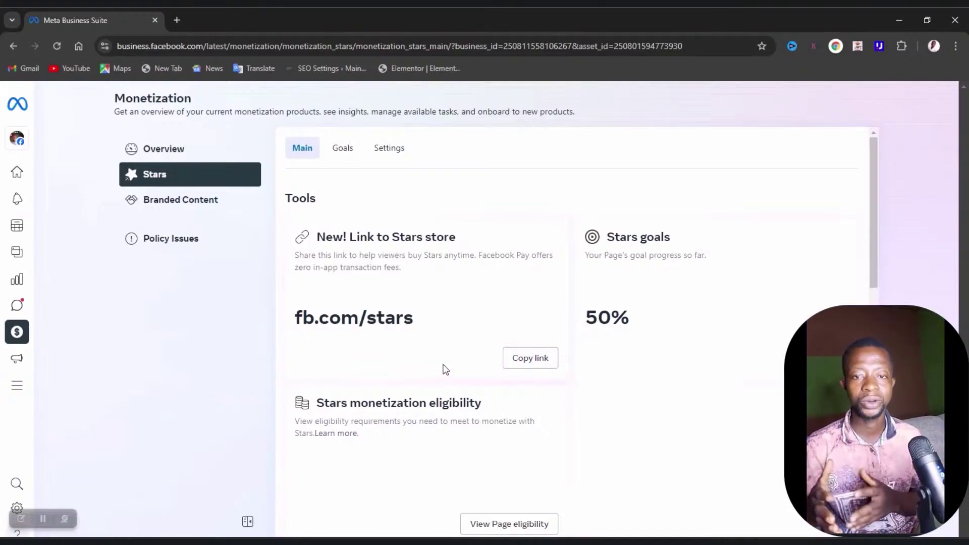
{"action": "scroll", "coordinate": [445, 370], "scroll_direction": "down", "scroll_amount": 5}
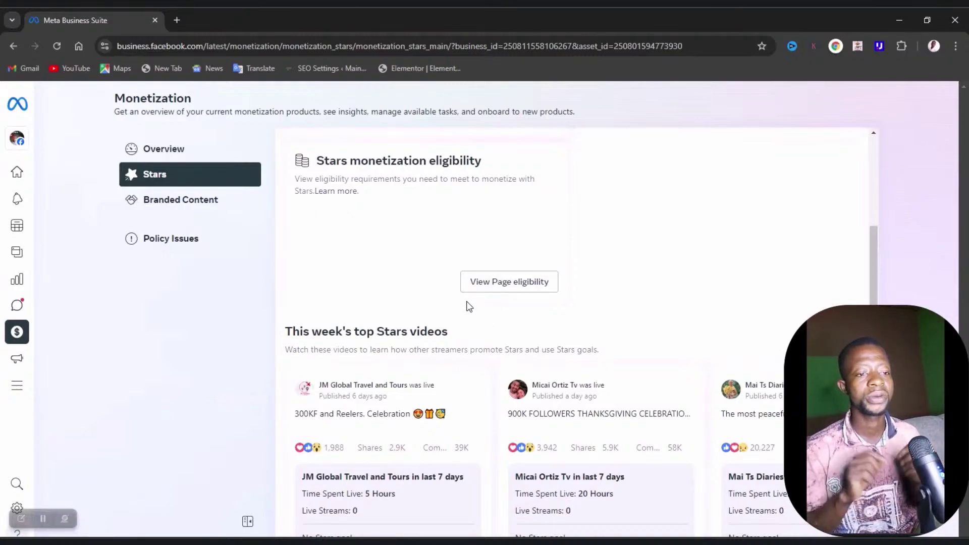
{"action": "scroll", "coordinate": [346, 260], "scroll_direction": "up", "scroll_amount": 3}
{"action": "left_click", "coordinate": [221, 203]}
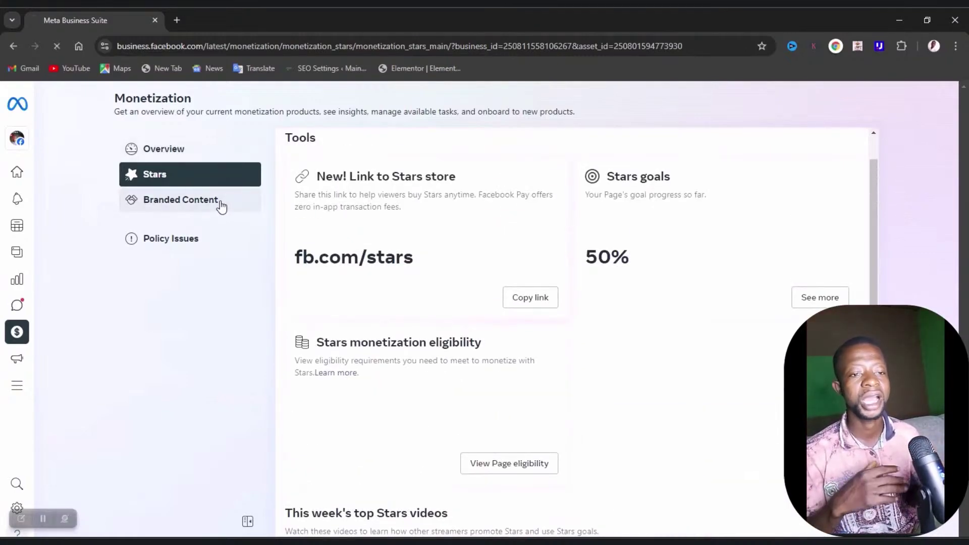
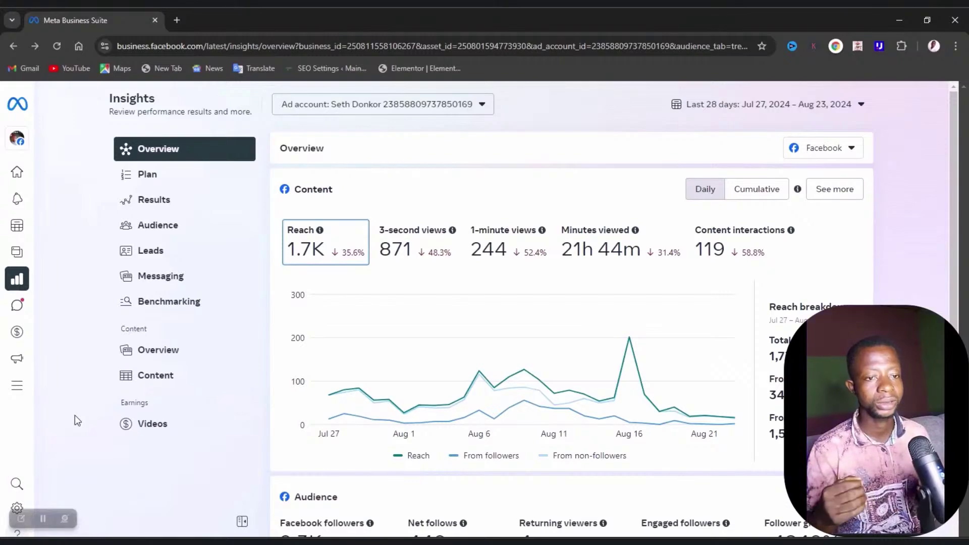
- Show the list of all tools, and search Google in a new tab for "ads manager", opening Meta Blueprint's Meta Ads Manager course
{"action": "left_click", "coordinate": [25, 390]}
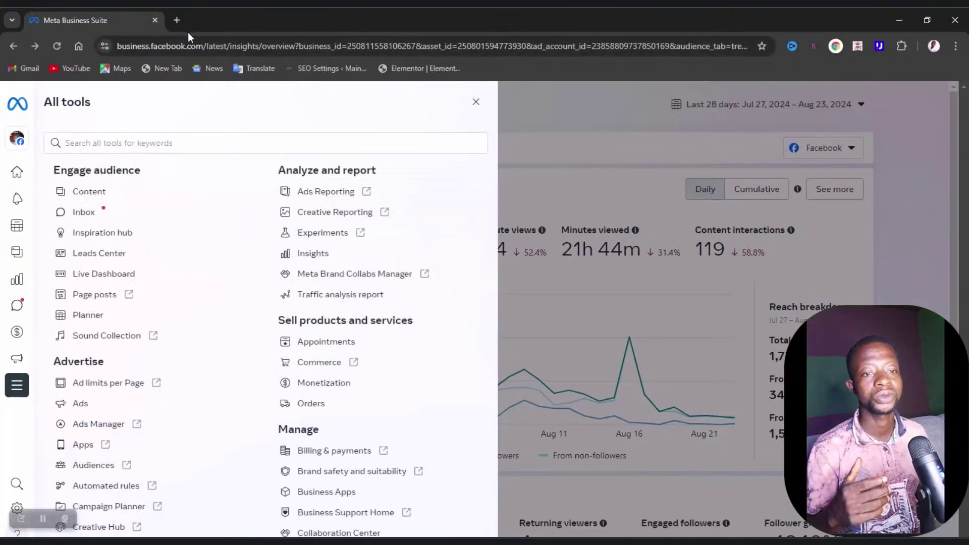
{"action": "left_click", "coordinate": [178, 20]}
{"action": "left_click", "coordinate": [202, 42]}
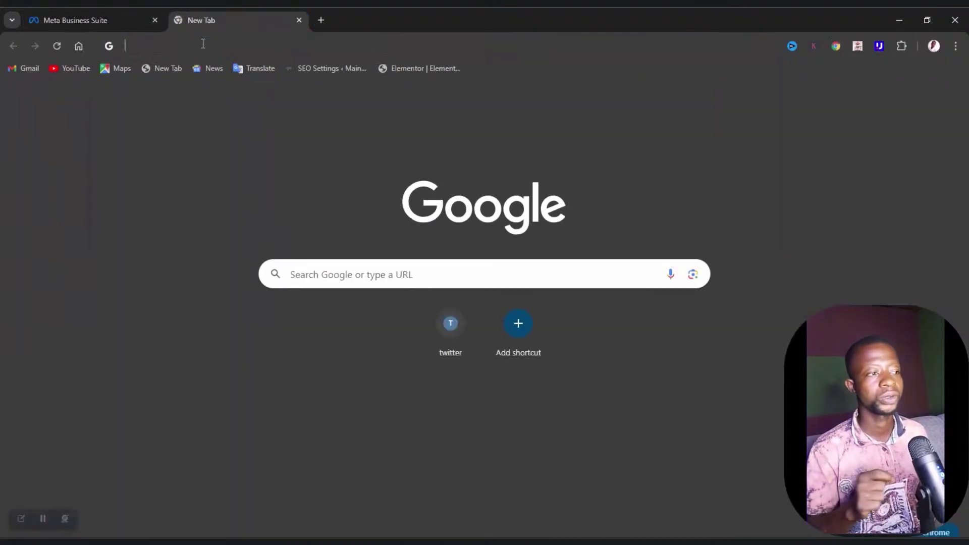
{"action": "type", "text": "ad"}
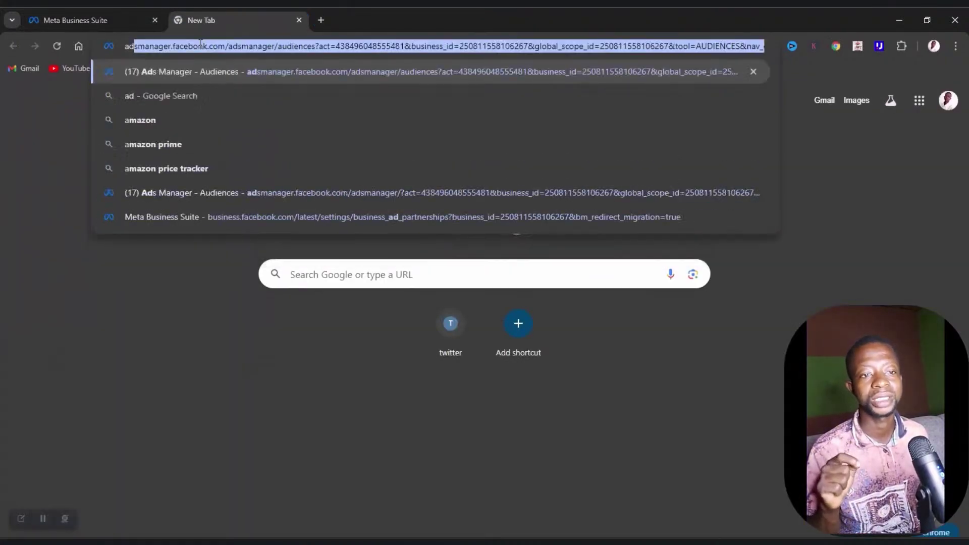
{"action": "type", "text": "s man"}
{"action": "key", "text": "Return"}
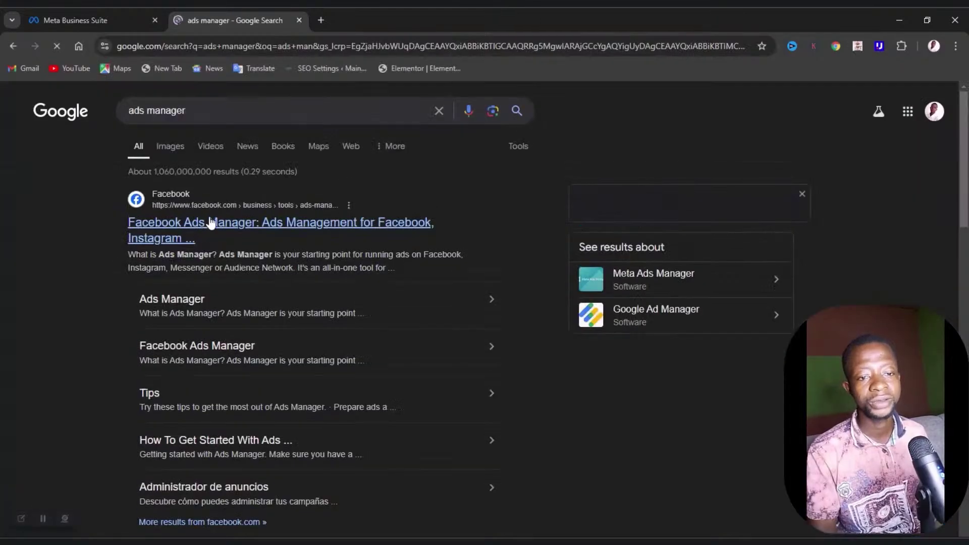
{"action": "scroll", "coordinate": [247, 299], "scroll_direction": "down", "scroll_amount": 7}
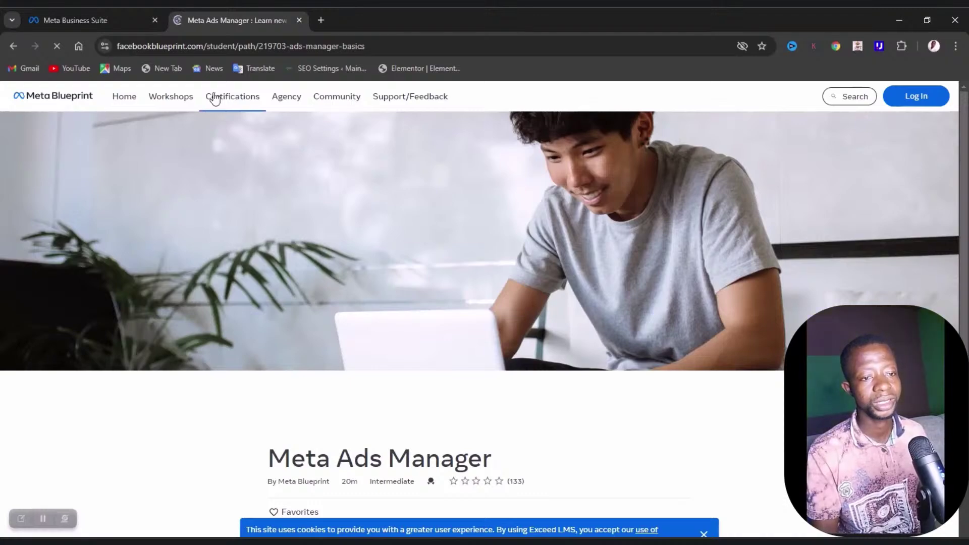
- Switch back to Meta Business Suite and open Ads Manager from the list of all tools
{"action": "left_click", "coordinate": [111, 28]}
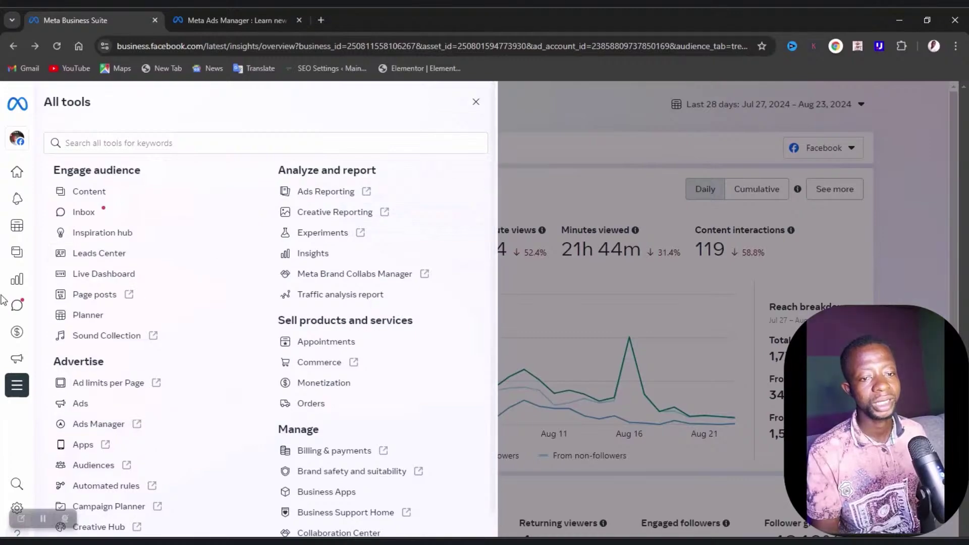
{"action": "mouse_move", "coordinate": [19, 387]}
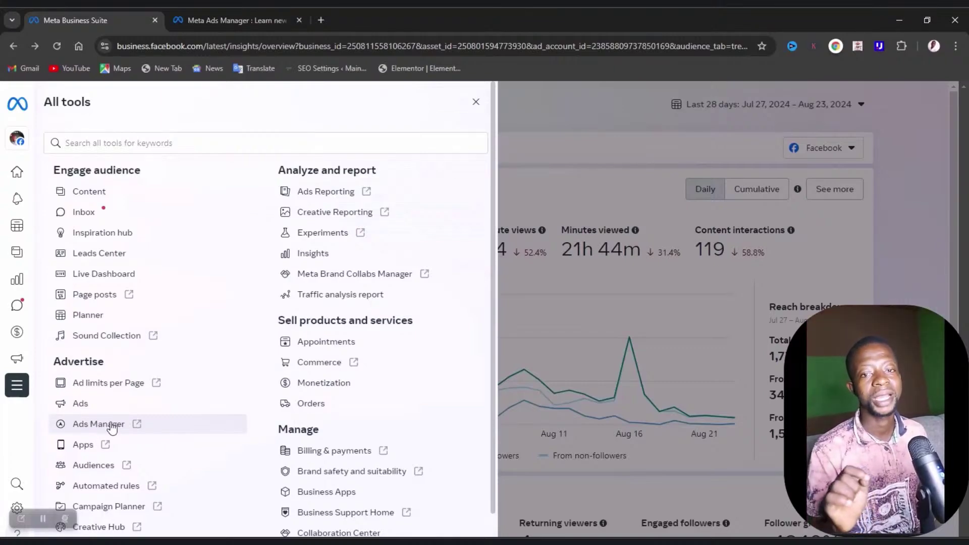
{"action": "left_click", "coordinate": [109, 425]}
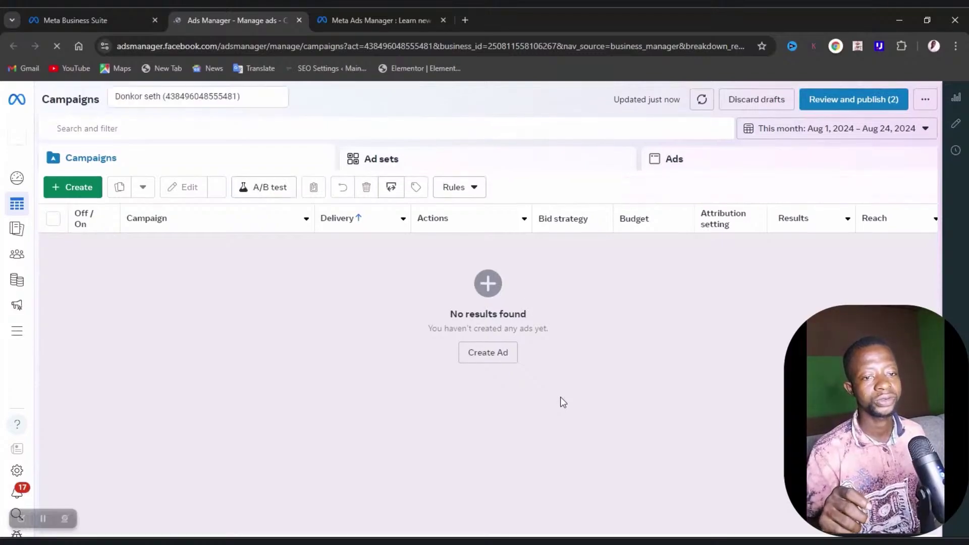
- Return to the Meta Blueprint course page, look over its lessons, and log in by granting Blueprint access to the Facebook account
{"action": "left_click", "coordinate": [380, 20]}
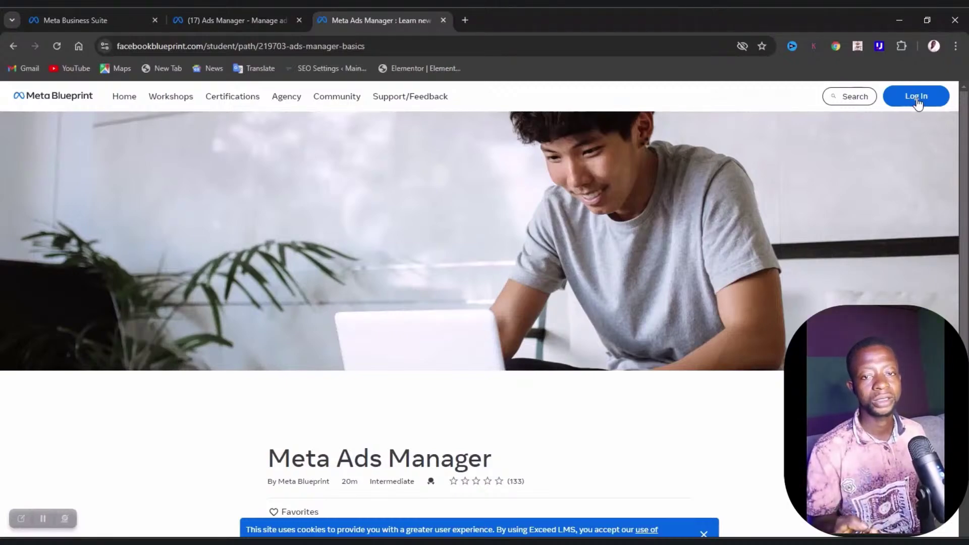
{"action": "scroll", "coordinate": [656, 247], "scroll_direction": "down", "scroll_amount": 5}
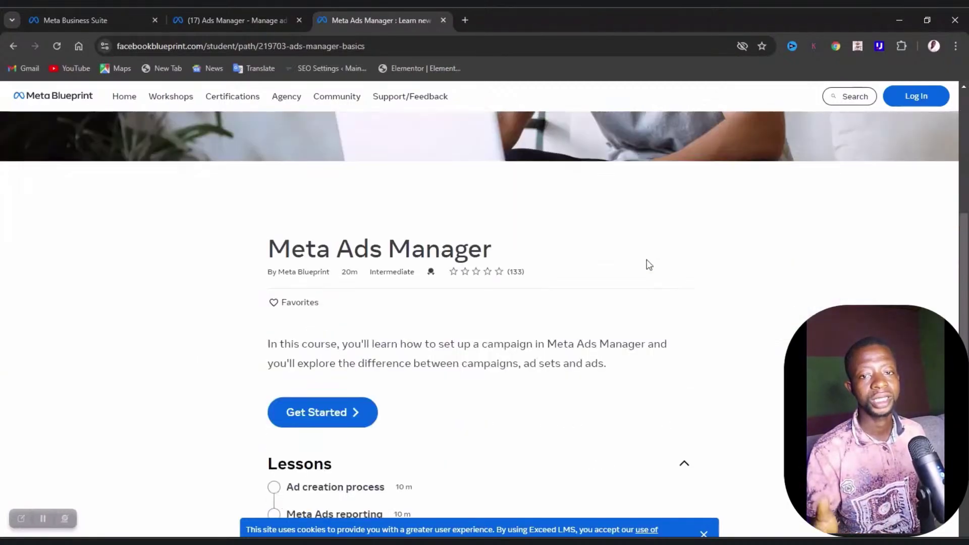
{"action": "left_click", "coordinate": [911, 97]}
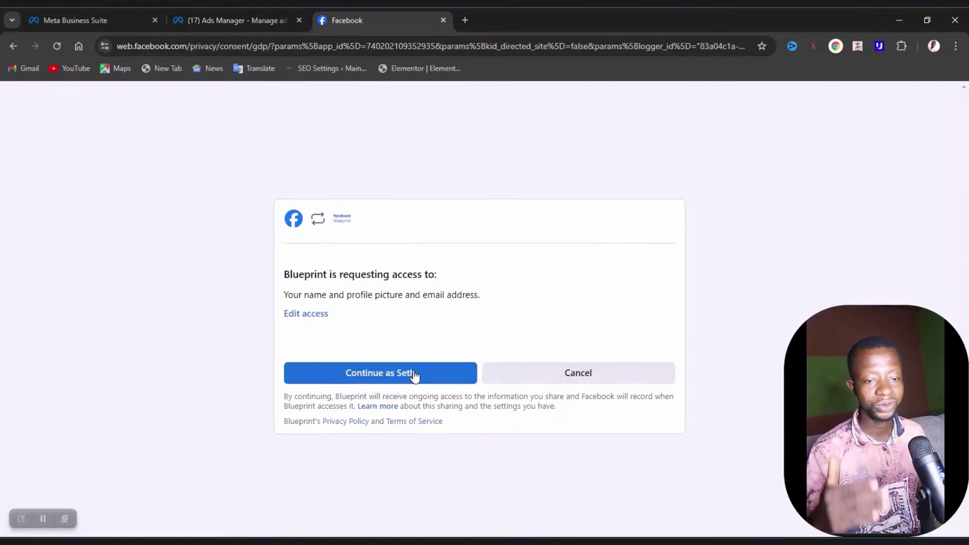
{"action": "left_click", "coordinate": [414, 375]}
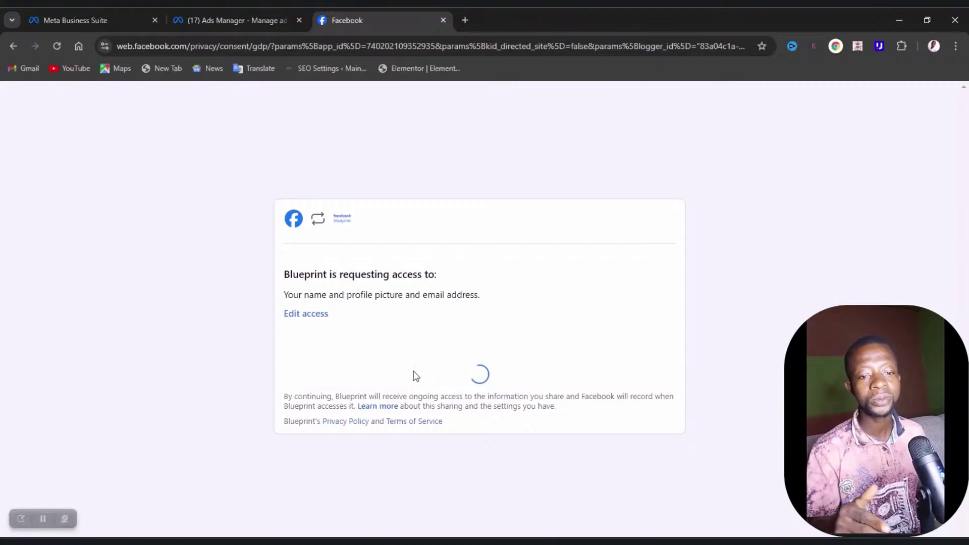
- Switch from the Blueprint registration page to Ads Manager and view the list of business portfolios and accounts
{"action": "left_click", "coordinate": [222, 15]}
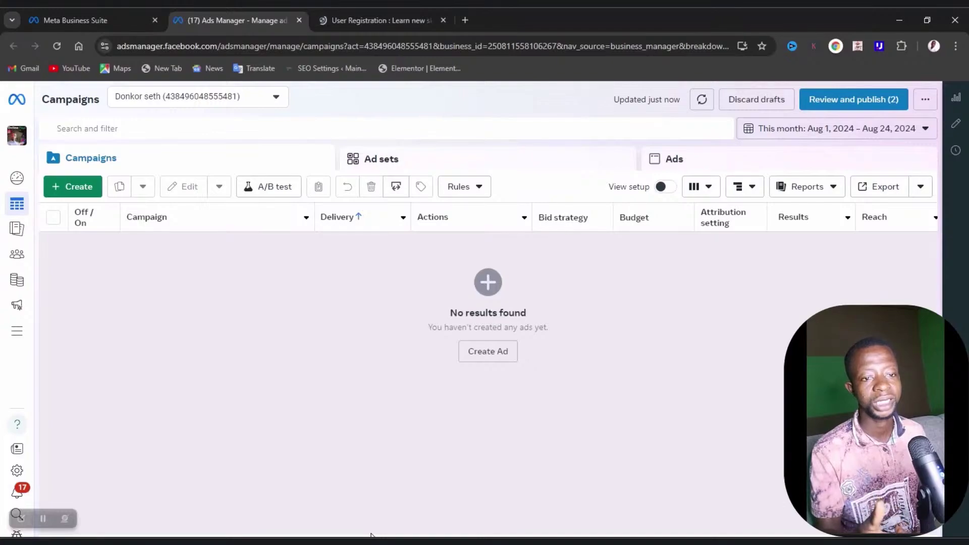
{"action": "left_click", "coordinate": [429, 19]}
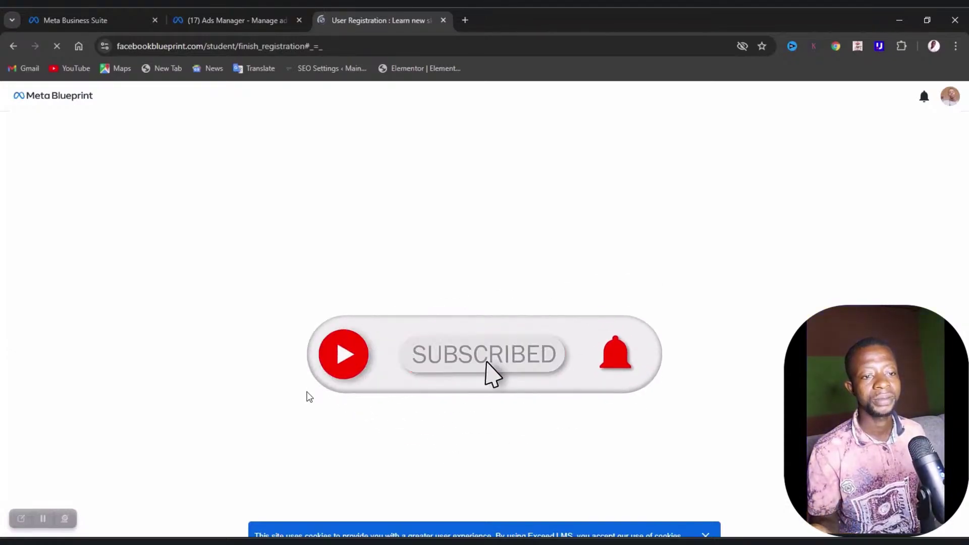
{"action": "left_click", "coordinate": [221, 31]}
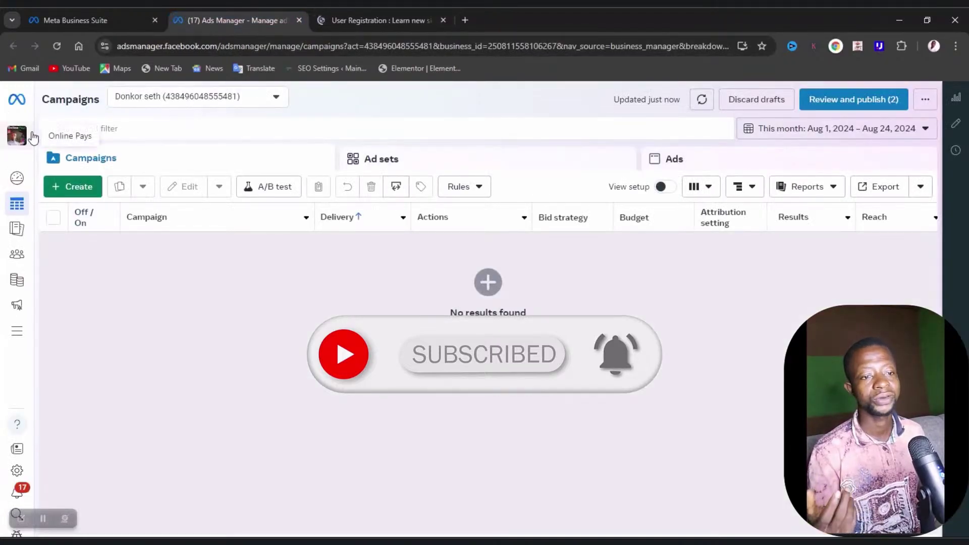
{"action": "left_click", "coordinate": [19, 140]}
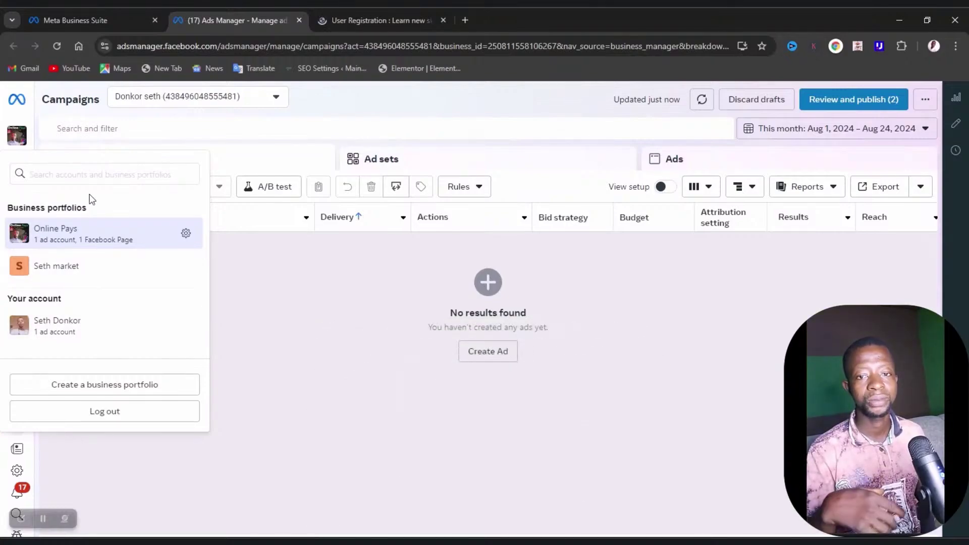
{"action": "left_click", "coordinate": [167, 249]}
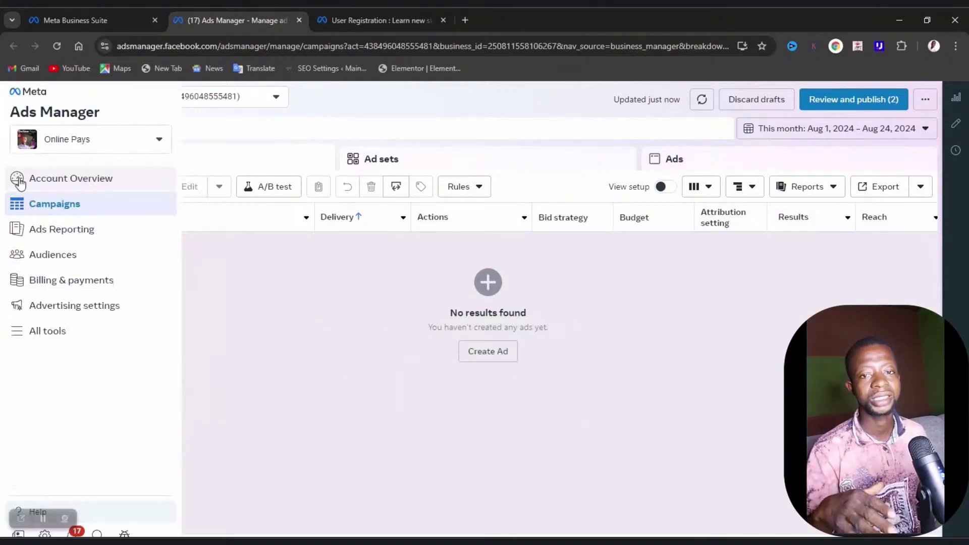
- Open the Account Overview and look through its performance recommendations and campaign trends
{"action": "left_click", "coordinate": [15, 178]}
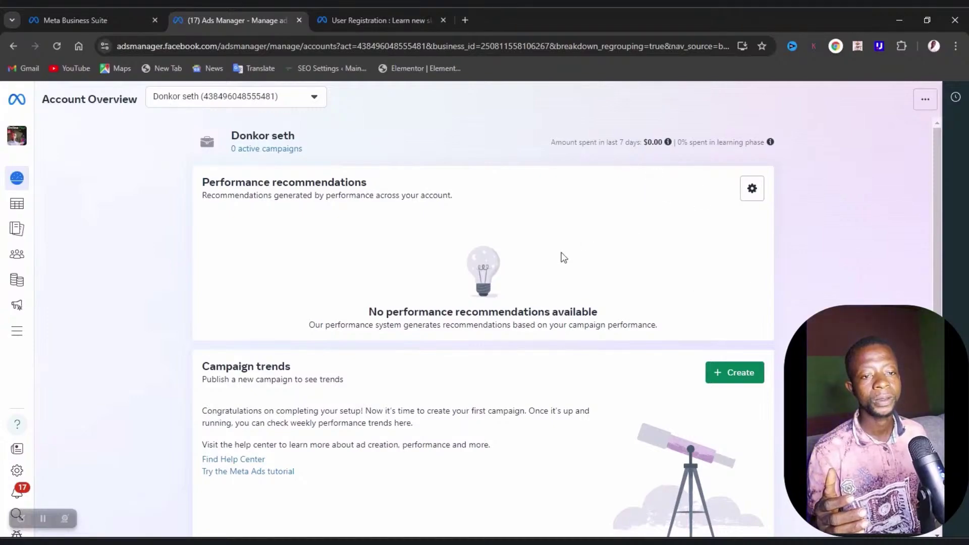
{"action": "scroll", "coordinate": [564, 258], "scroll_direction": "down", "scroll_amount": 5}
{"action": "scroll", "coordinate": [565, 257], "scroll_direction": "up", "scroll_amount": 4}
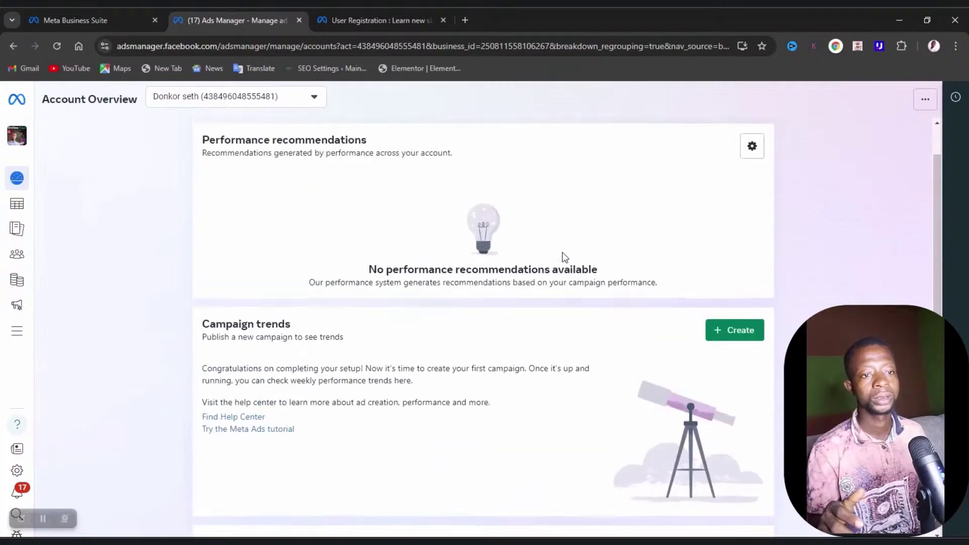
{"action": "scroll", "coordinate": [565, 258], "scroll_direction": "up", "scroll_amount": 1}
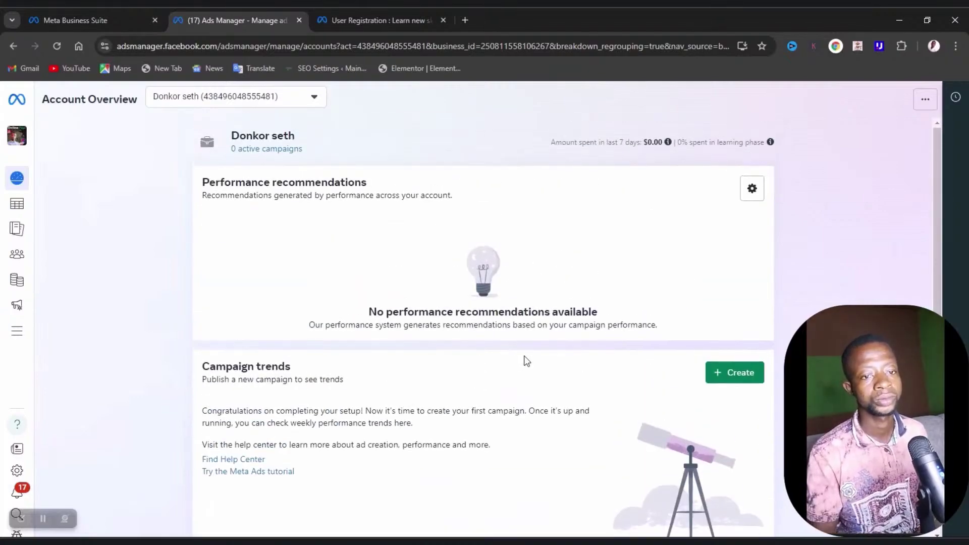
{"action": "scroll", "coordinate": [567, 364], "scroll_direction": "down", "scroll_amount": 5}
{"action": "scroll", "coordinate": [564, 368], "scroll_direction": "up", "scroll_amount": 5}
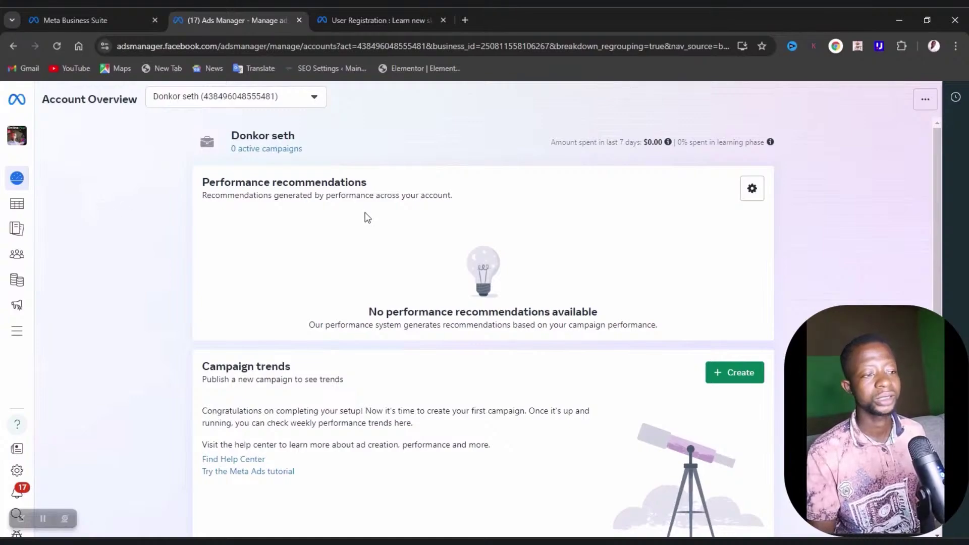
- Visit the Campaigns, Ads Reporting and Audiences sections of Ads Manager in turn
{"action": "mouse_move", "coordinate": [25, 211]}
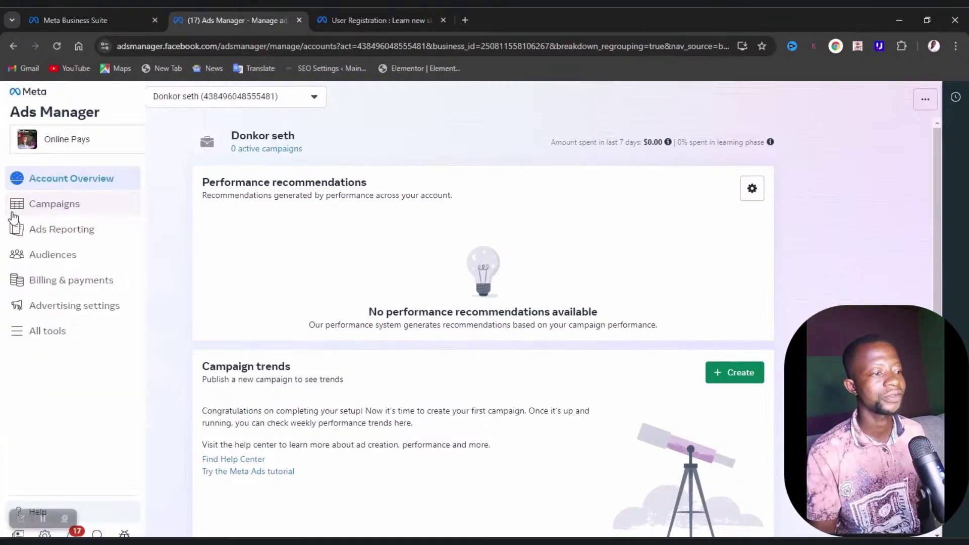
{"action": "left_click", "coordinate": [54, 206]}
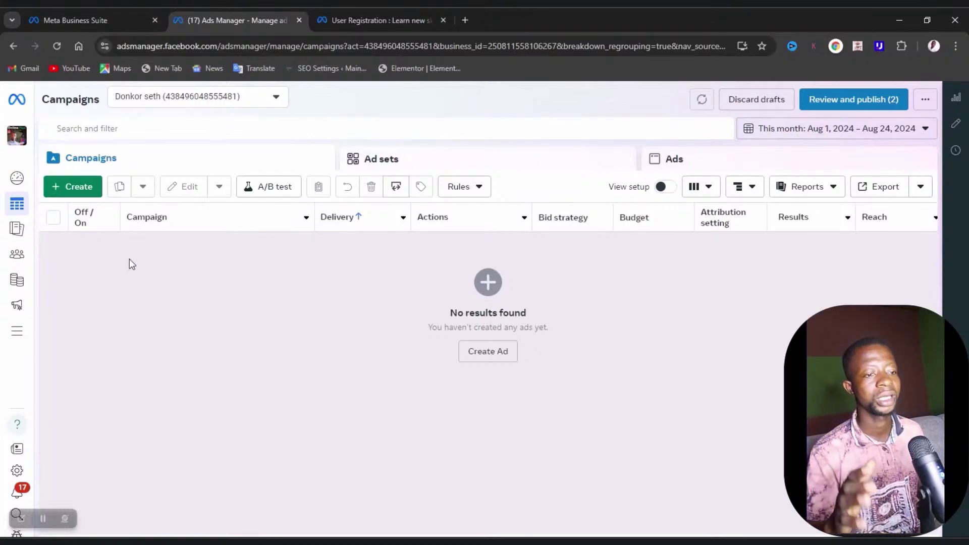
{"action": "mouse_move", "coordinate": [24, 232]}
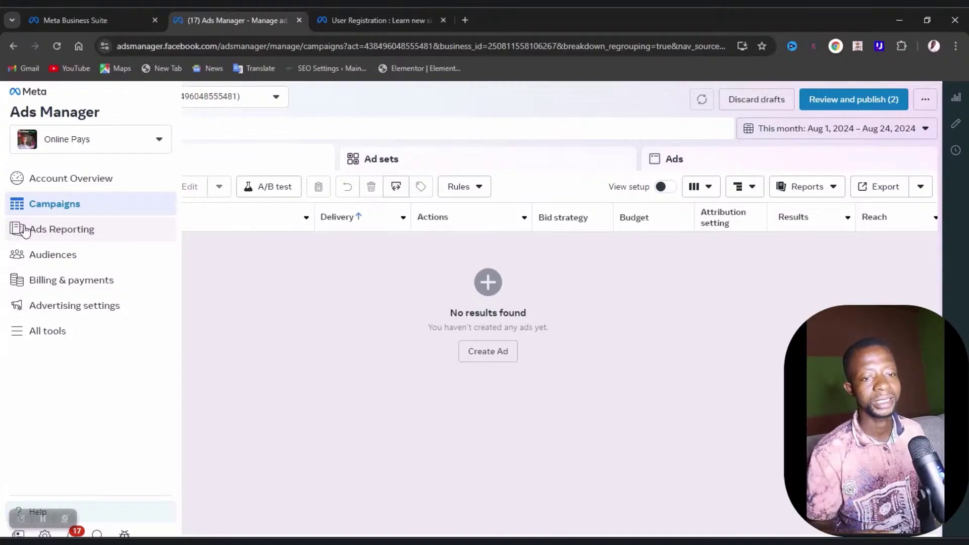
{"action": "left_click", "coordinate": [25, 232]}
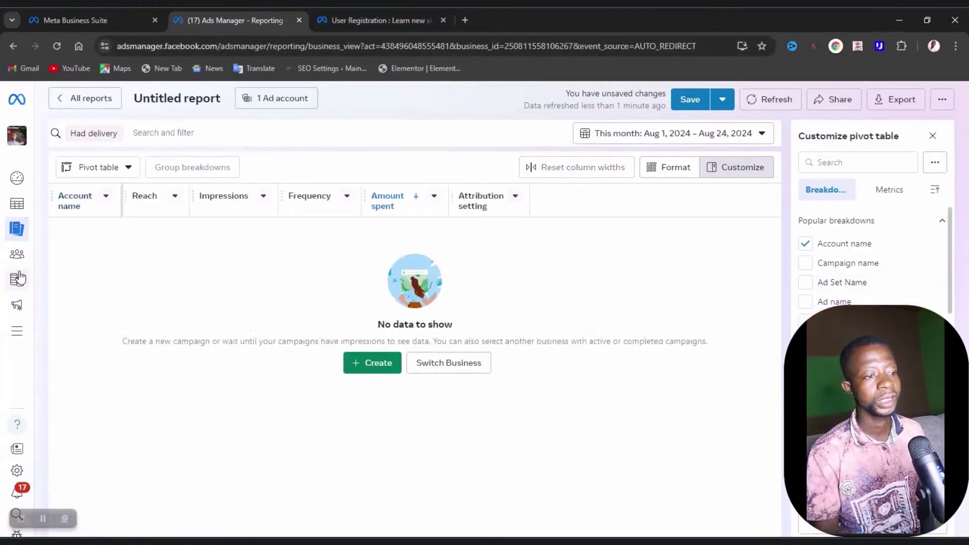
{"action": "left_click", "coordinate": [23, 255]}
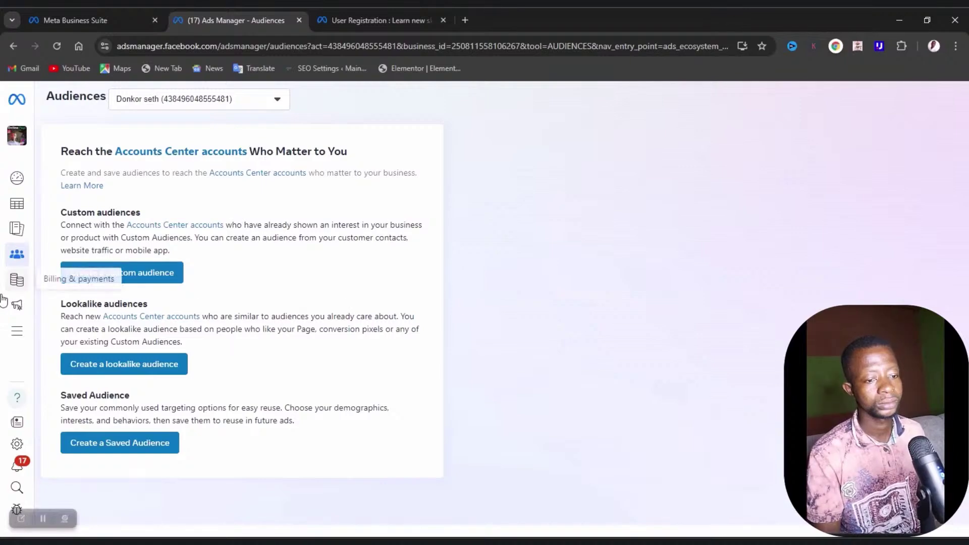
- Open Billing & payments and view the payment activity and the payment methods
{"action": "mouse_move", "coordinate": [17, 291]}
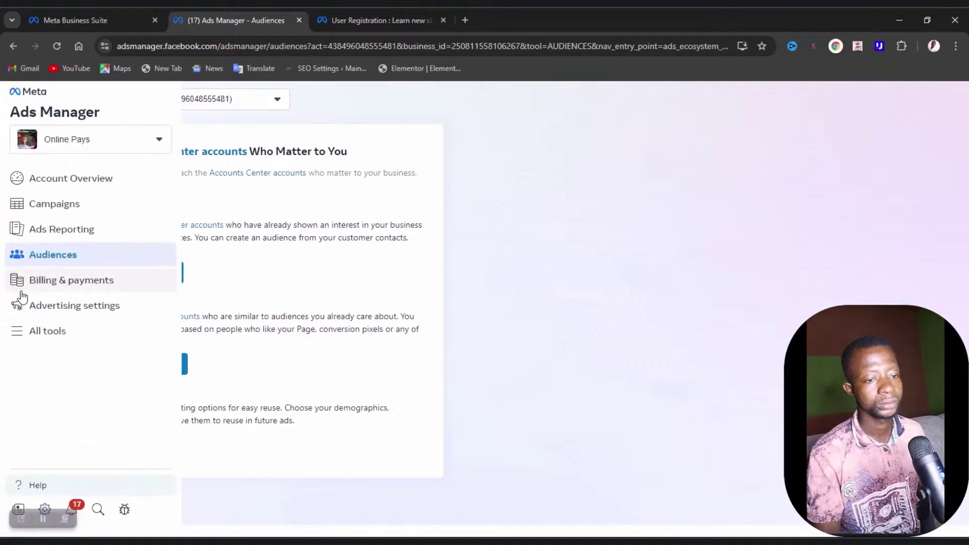
{"action": "left_click", "coordinate": [58, 289]}
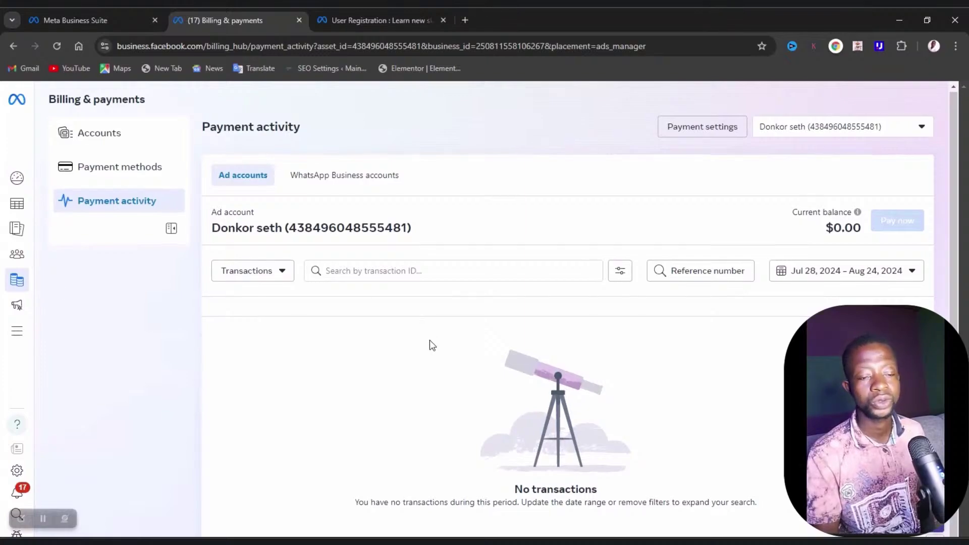
{"action": "left_click", "coordinate": [154, 179]}
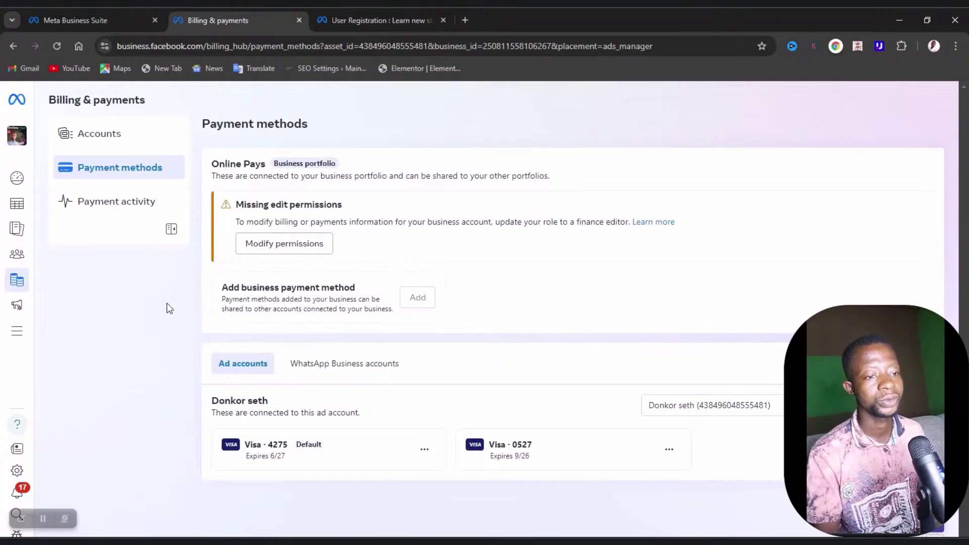
- Open Advertising settings, dismiss the introduction banner, and look over the business and ad creation settings
{"action": "mouse_move", "coordinate": [32, 310]}
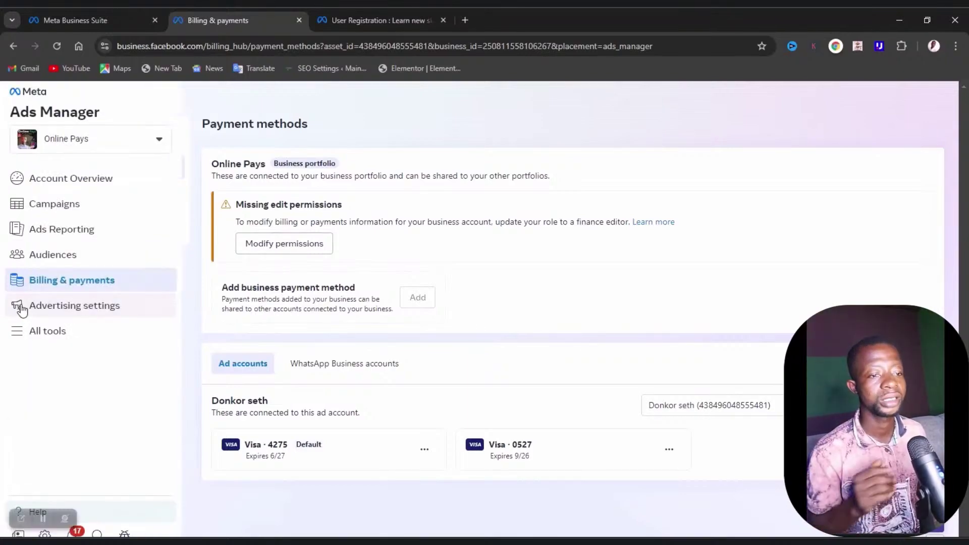
{"action": "left_click", "coordinate": [39, 309]}
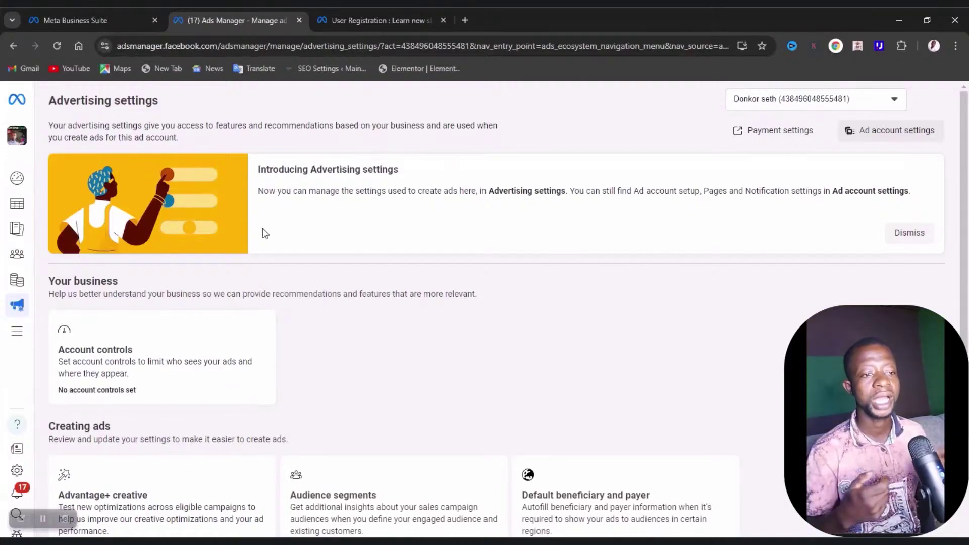
{"action": "left_click", "coordinate": [915, 233]}
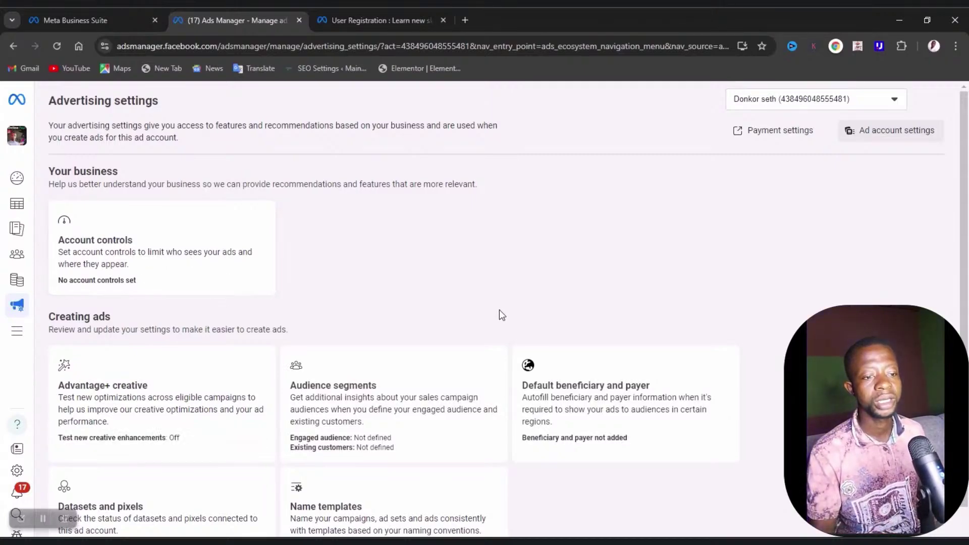
{"action": "scroll", "coordinate": [622, 327], "scroll_direction": "down", "scroll_amount": 1}
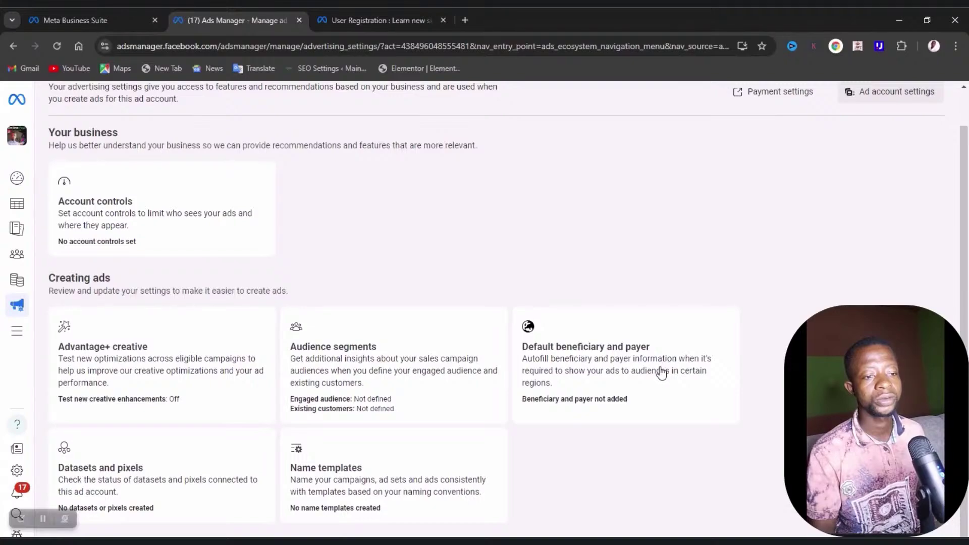
{"action": "scroll", "coordinate": [151, 204], "scroll_direction": "up", "scroll_amount": 1}
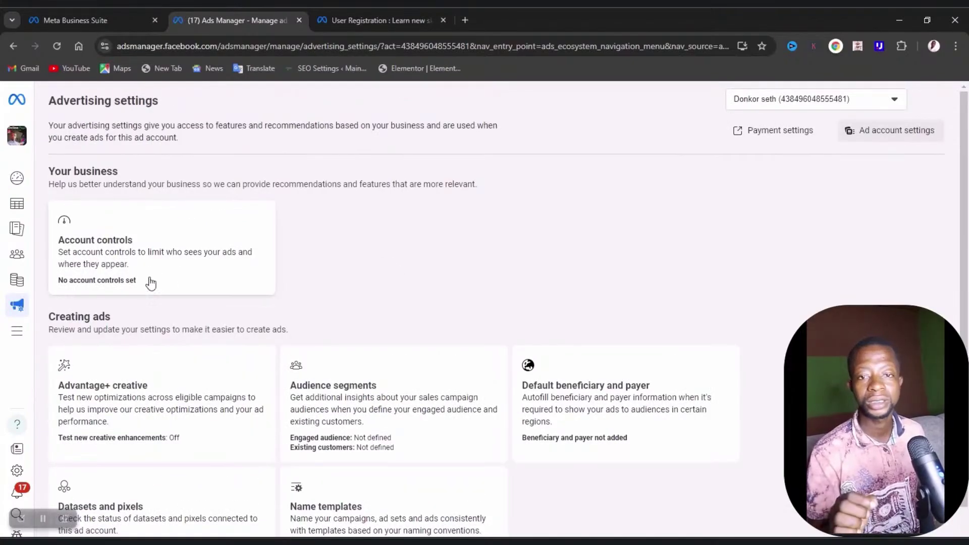
- Show the list of all tools in Ads Manager and close it again
{"action": "mouse_move", "coordinate": [17, 331]}
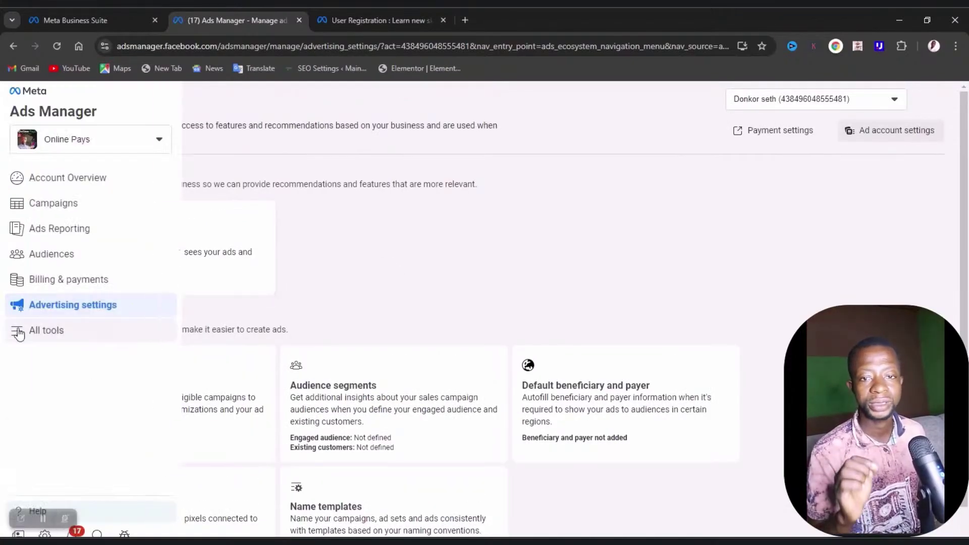
{"action": "left_click", "coordinate": [47, 331]}
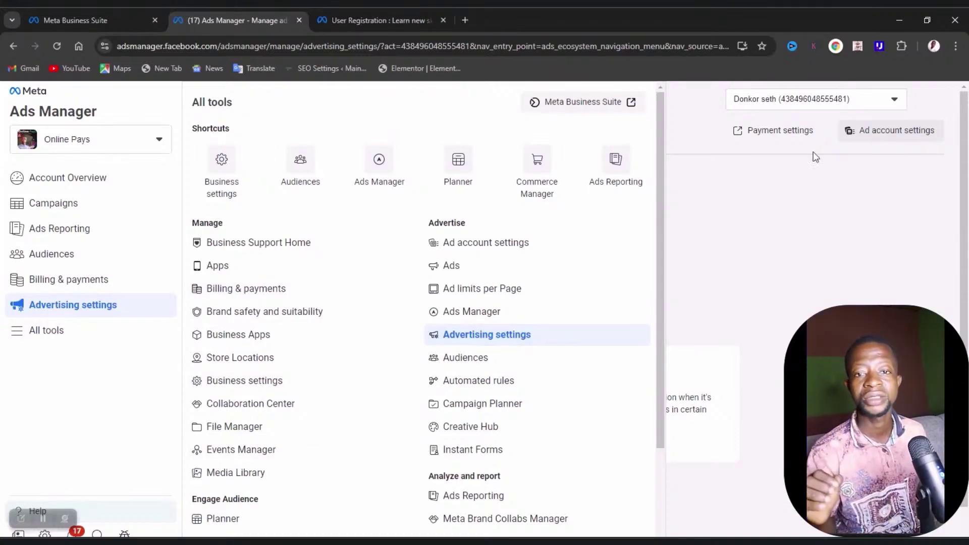
{"action": "left_click", "coordinate": [822, 225]}
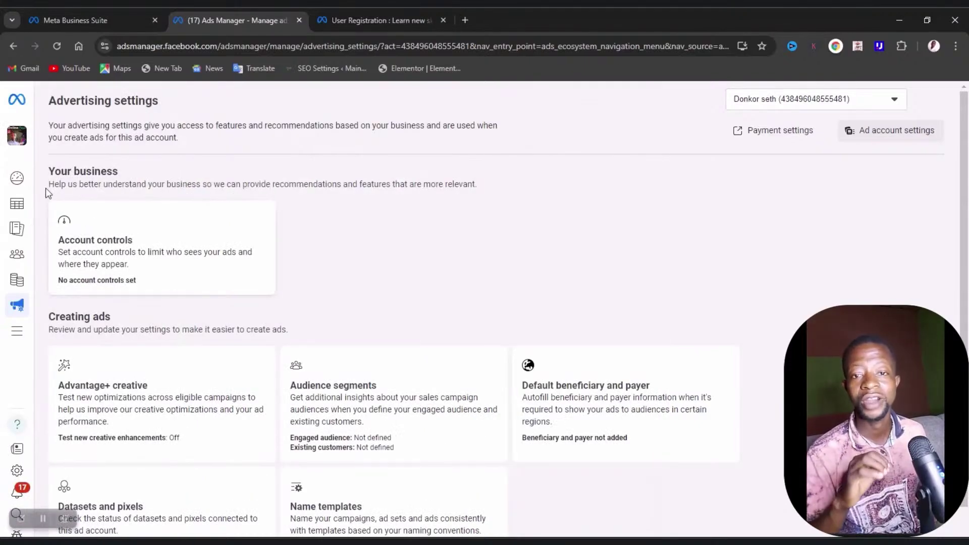
- Revisit the Campaigns table with its attribution setting description, and look through the Account Overview again
{"action": "mouse_move", "coordinate": [17, 178]}
{"action": "left_click", "coordinate": [29, 204]}
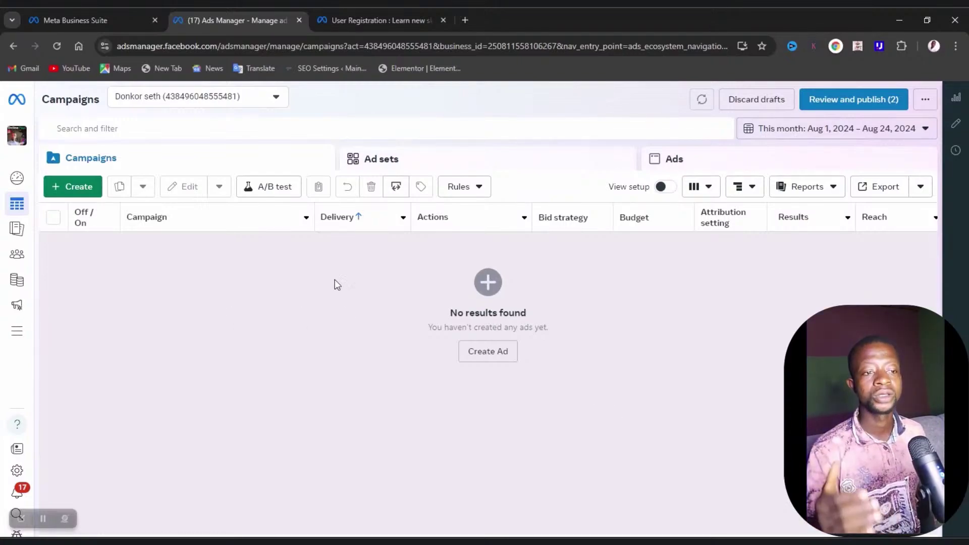
{"action": "mouse_move", "coordinate": [738, 225]}
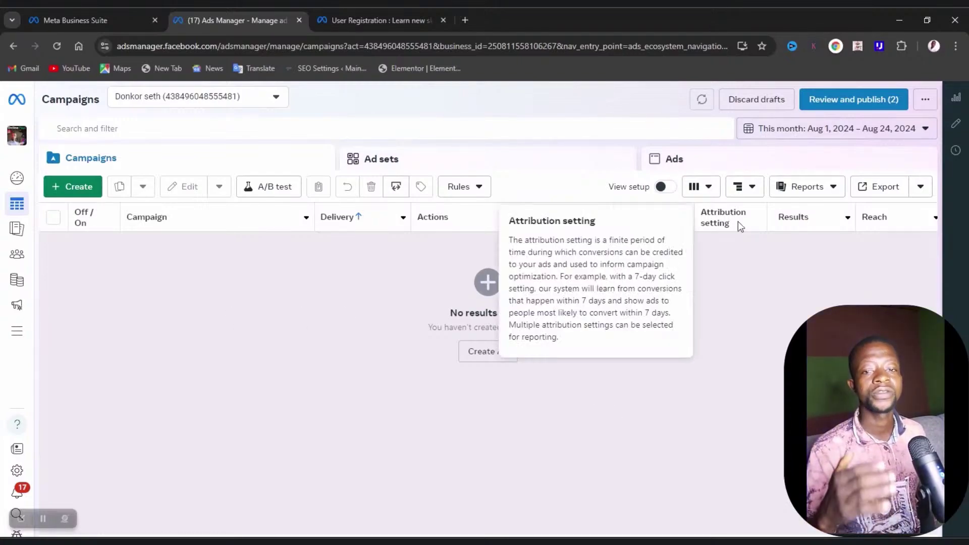
{"action": "left_click", "coordinate": [29, 178]}
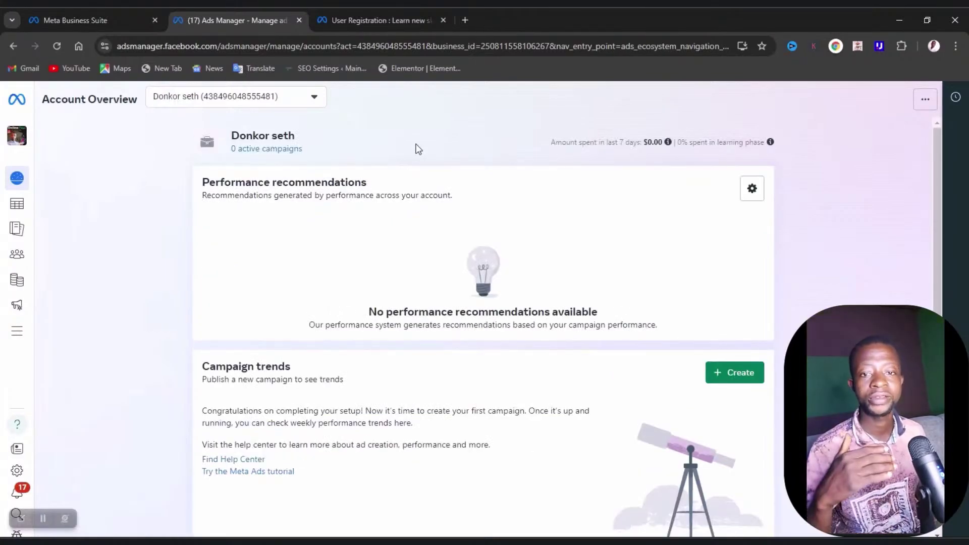
{"action": "scroll", "coordinate": [625, 249], "scroll_direction": "down", "scroll_amount": 3}
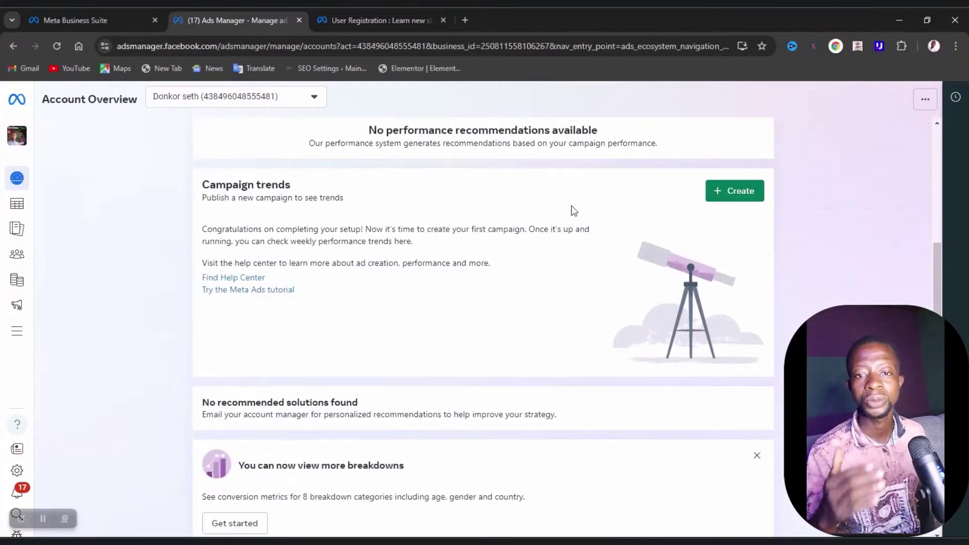
{"action": "scroll", "coordinate": [545, 274], "scroll_direction": "up", "scroll_amount": 3}
- Start creating a new ad campaign from the Campaigns page, trying the Reservation buying type and setting it back to Auction
{"action": "left_click", "coordinate": [54, 205]}
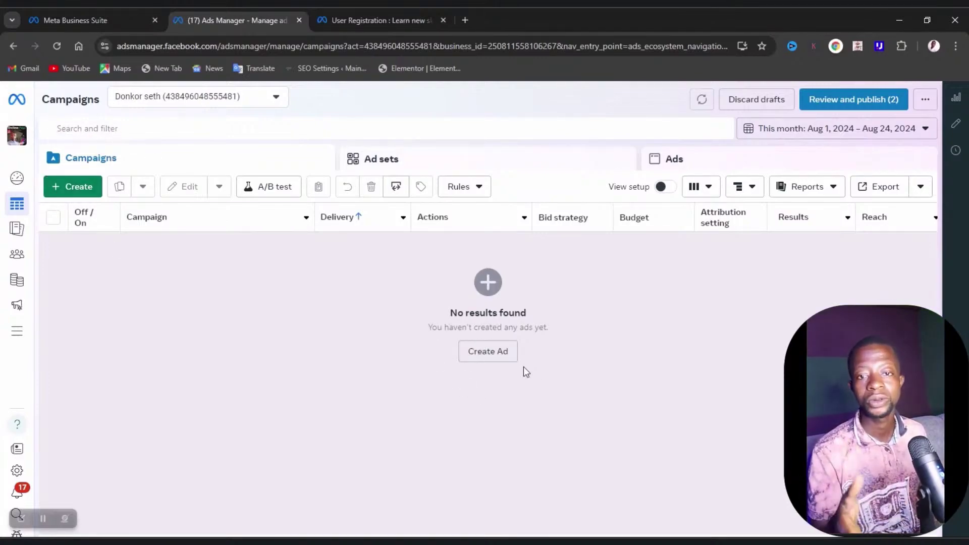
{"action": "left_click", "coordinate": [490, 352]}
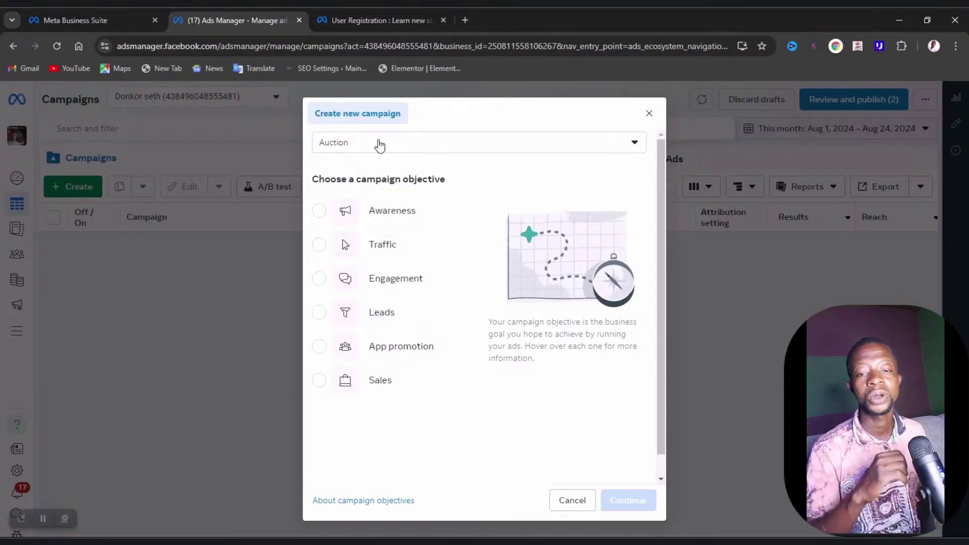
{"action": "left_click", "coordinate": [612, 148]}
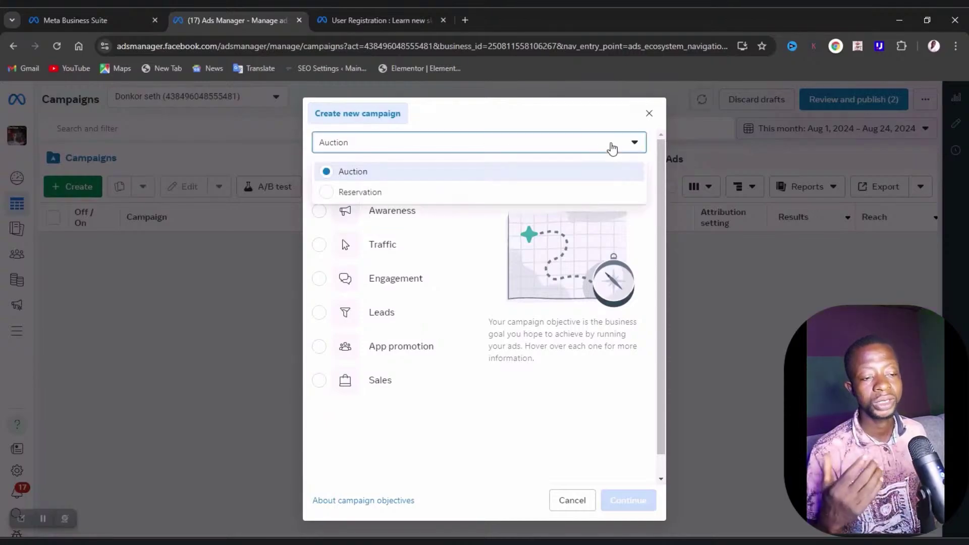
{"action": "left_click", "coordinate": [460, 192]}
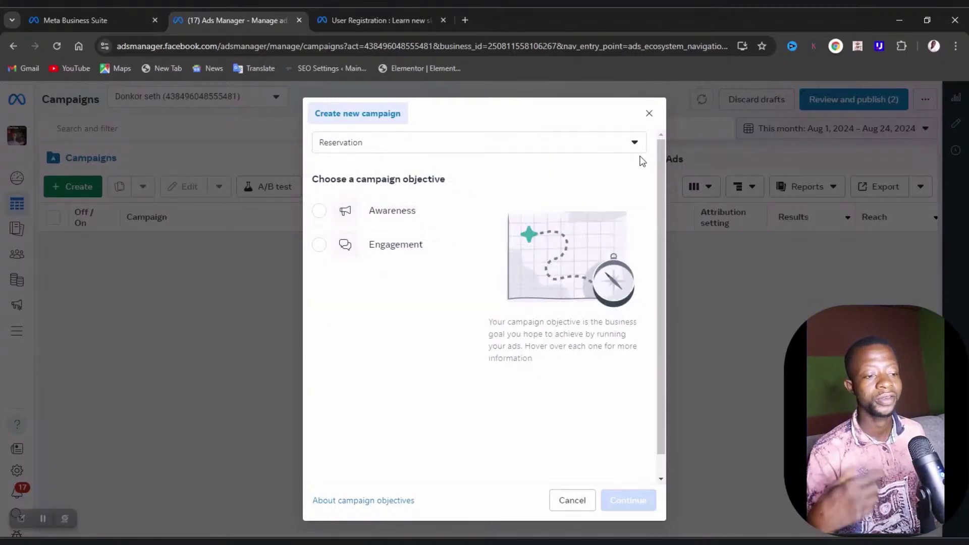
{"action": "left_click", "coordinate": [626, 146]}
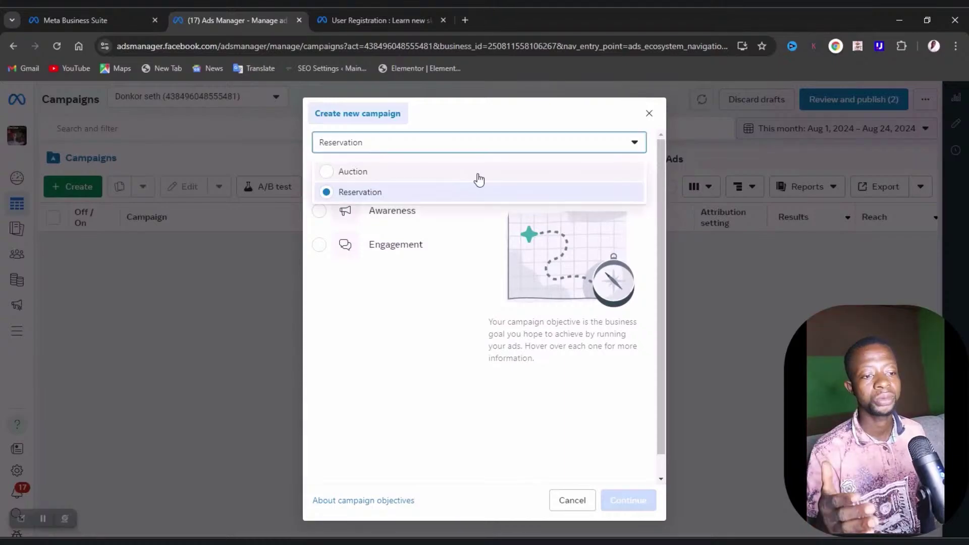
{"action": "left_click", "coordinate": [476, 174]}
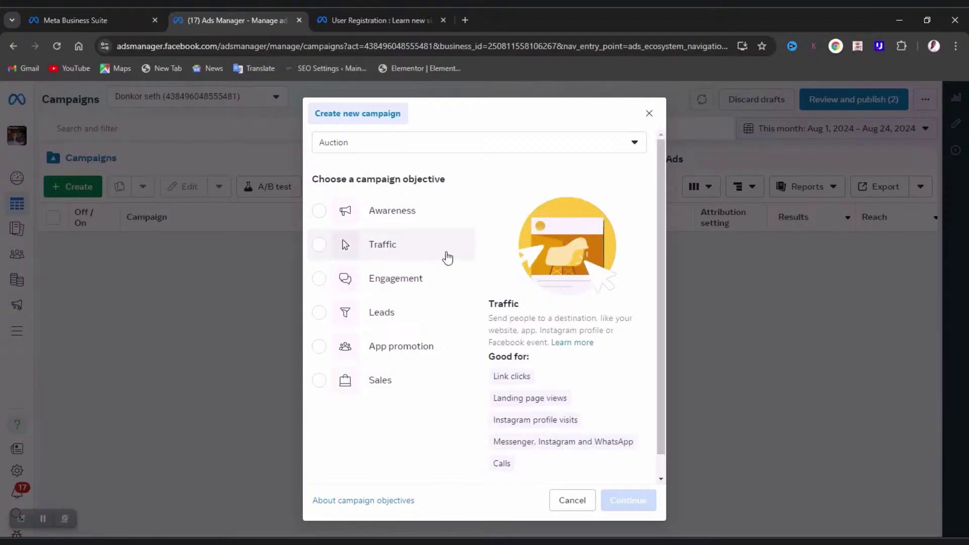
- Choose Leads as the campaign objective and continue with the Manual leads campaign setup
{"action": "left_click", "coordinate": [404, 314]}
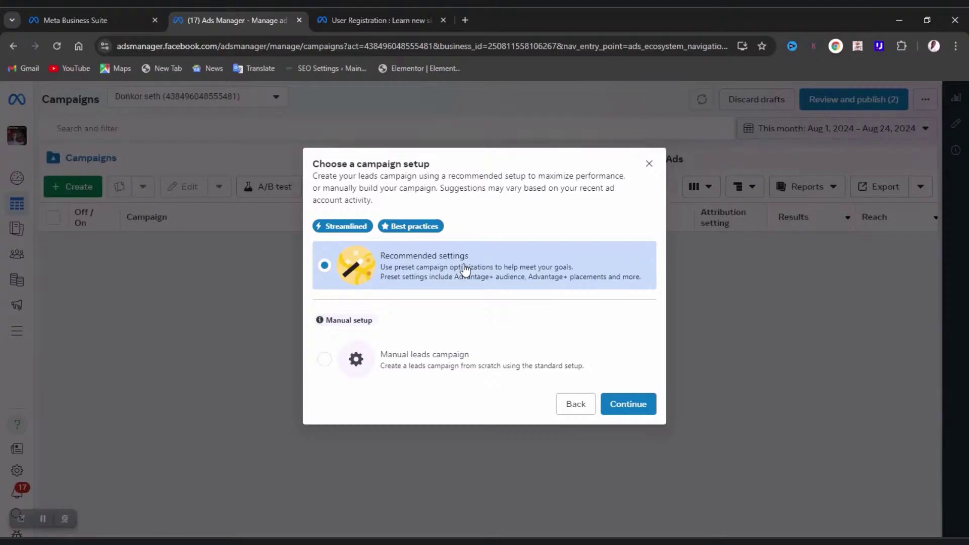
{"action": "left_click", "coordinate": [415, 364]}
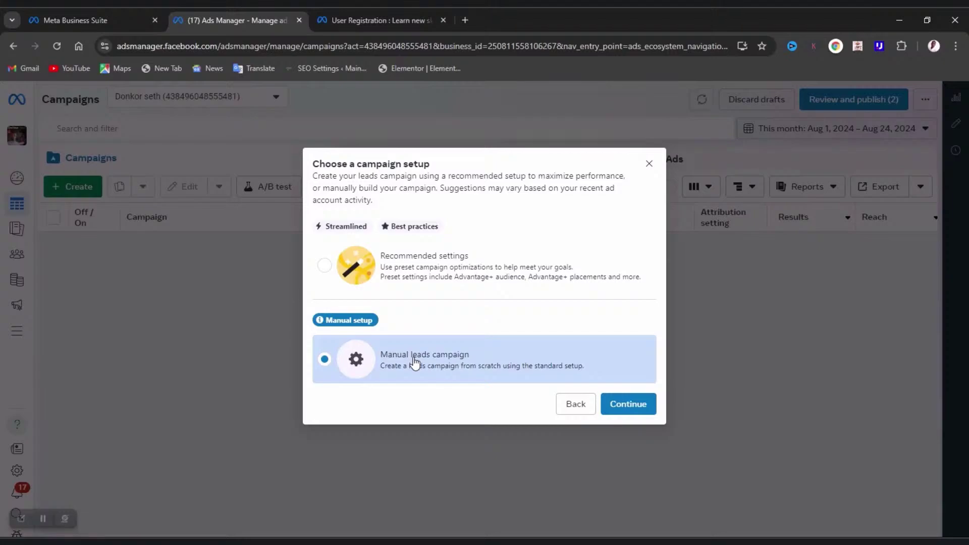
{"action": "left_click", "coordinate": [626, 404]}
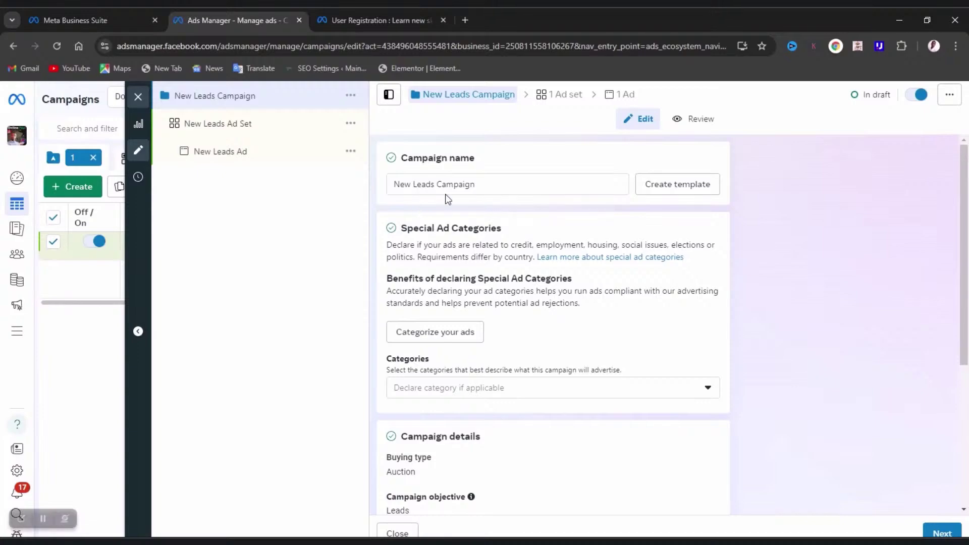
- Declare Employment as the special ad category of the new leads campaign
{"action": "left_click", "coordinate": [498, 188]}
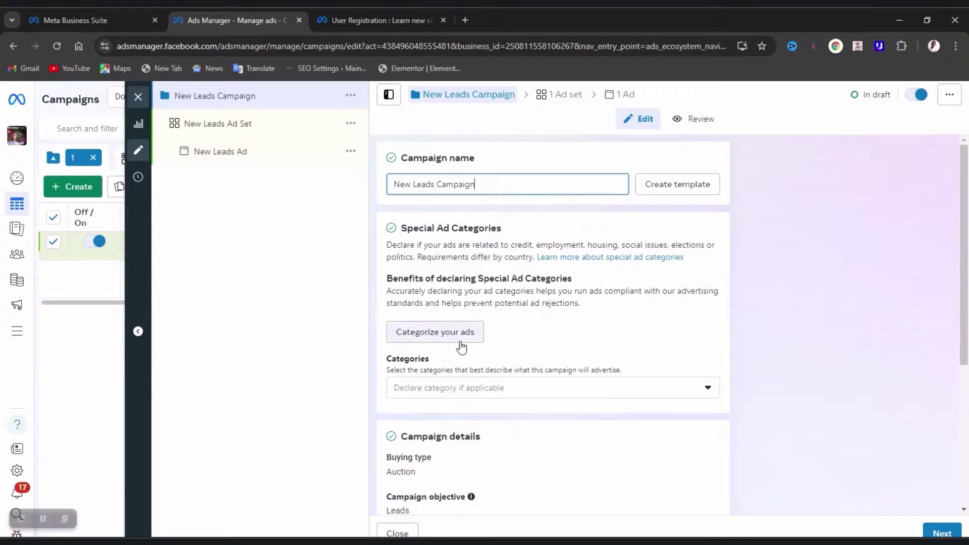
{"action": "left_click", "coordinate": [600, 389]}
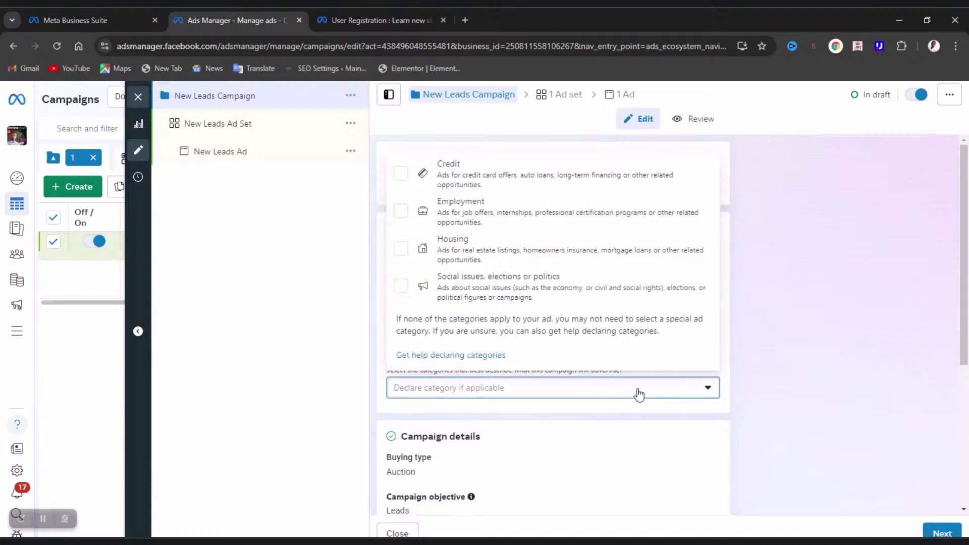
{"action": "left_click", "coordinate": [518, 227]}
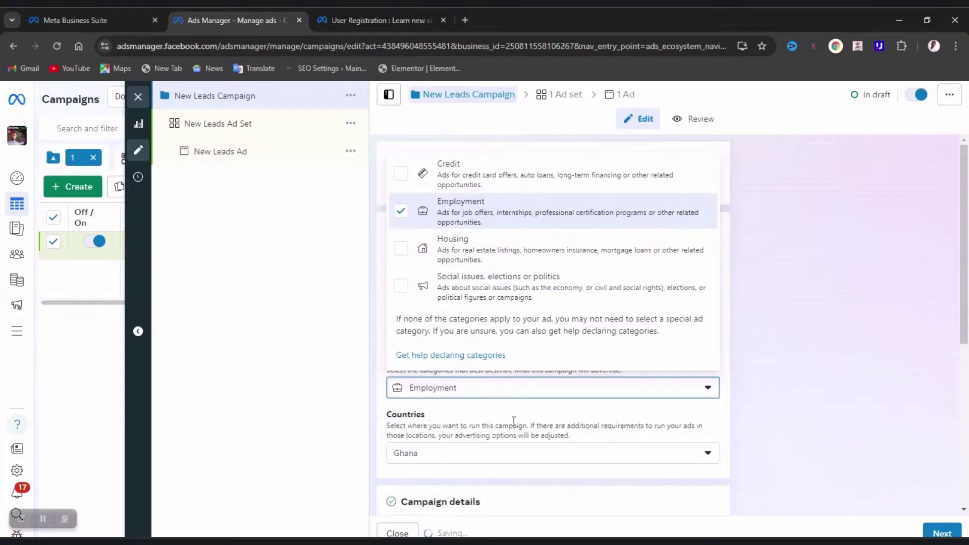
{"action": "scroll", "coordinate": [479, 331], "scroll_direction": "down", "scroll_amount": 2}
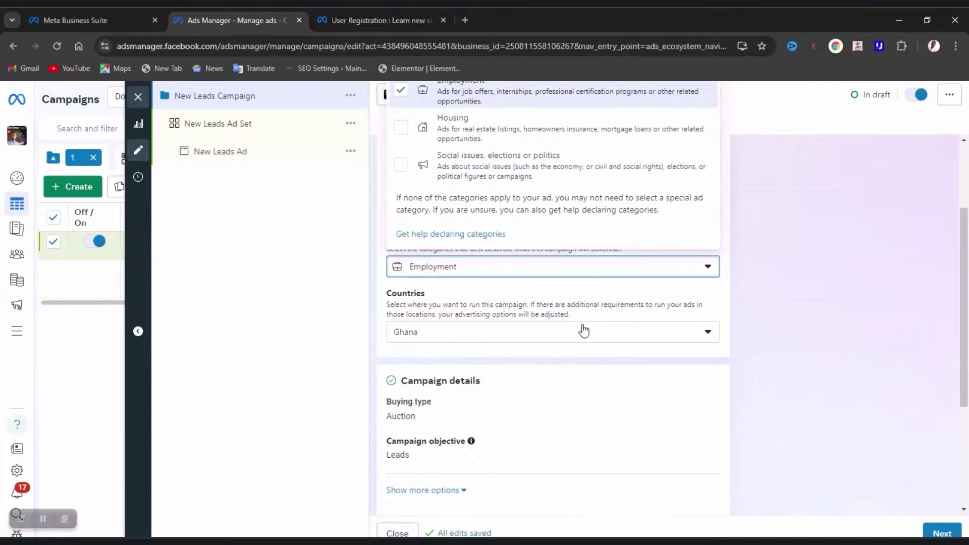
{"action": "left_click", "coordinate": [503, 318]}
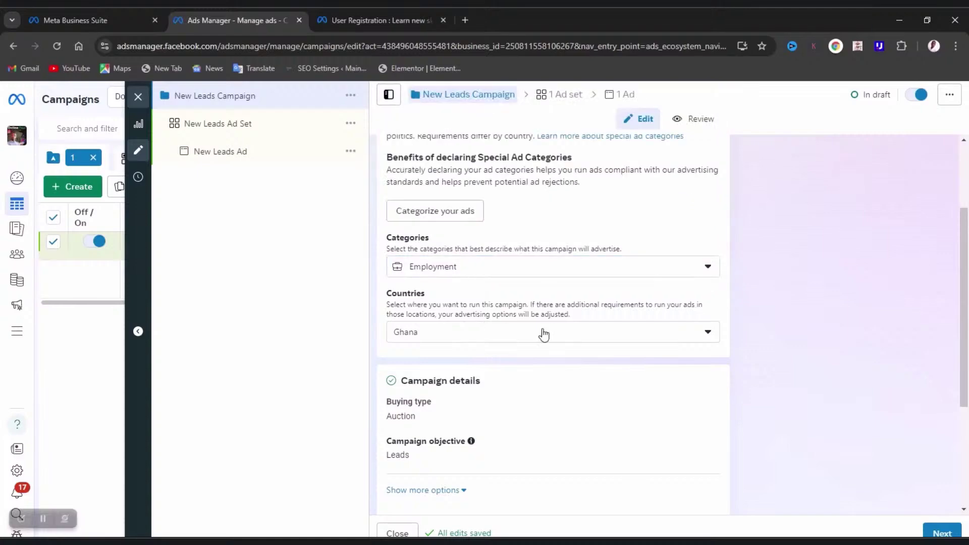
- Clear Ghana from the campaign's countries and select it again
{"action": "left_click", "coordinate": [544, 334]}
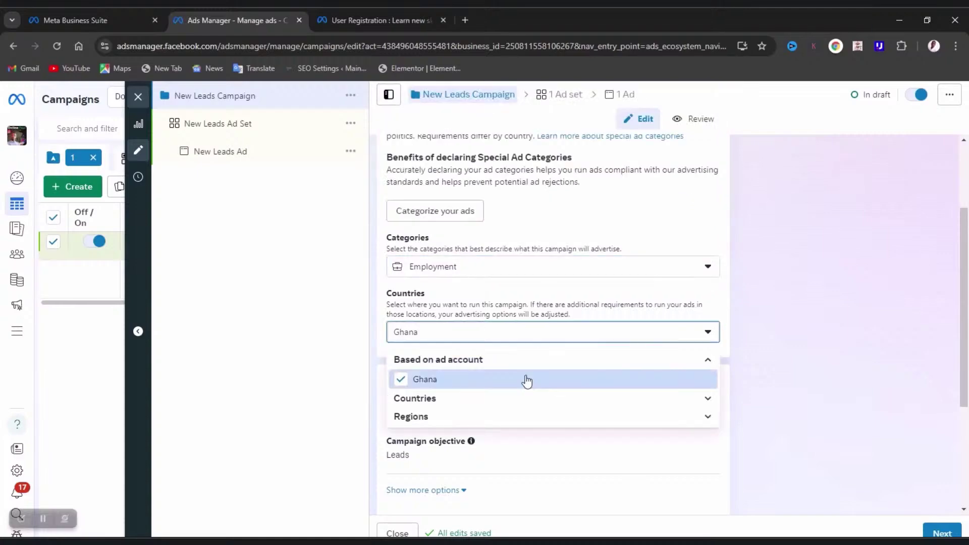
{"action": "left_click", "coordinate": [527, 381]}
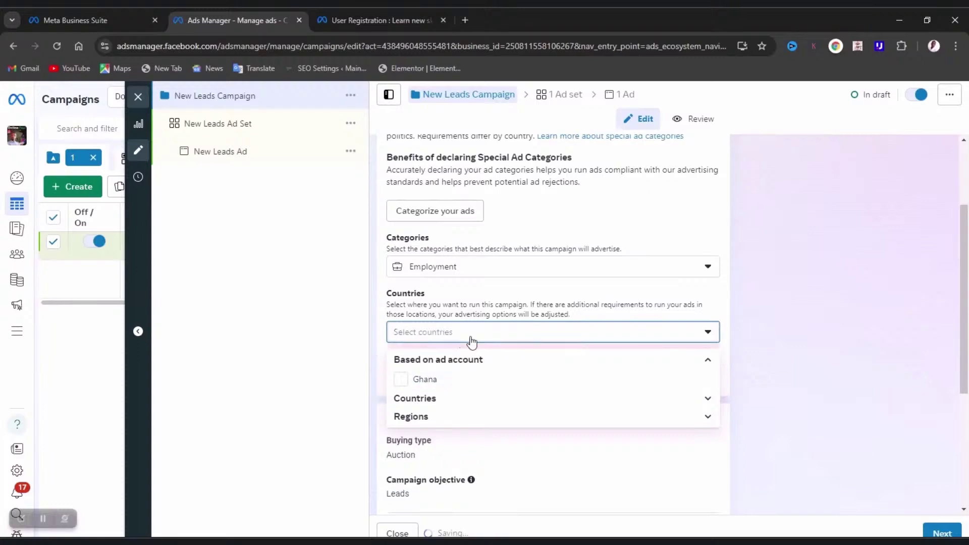
{"action": "left_click", "coordinate": [471, 339]}
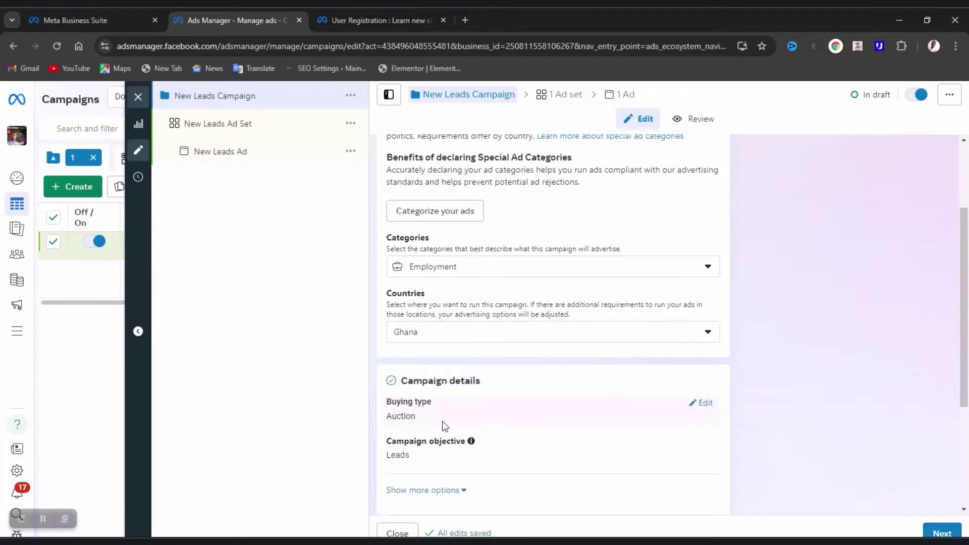
- Show the additional campaign details options and turn on Advantage campaign budget
{"action": "scroll", "coordinate": [444, 425], "scroll_direction": "down", "scroll_amount": 1}
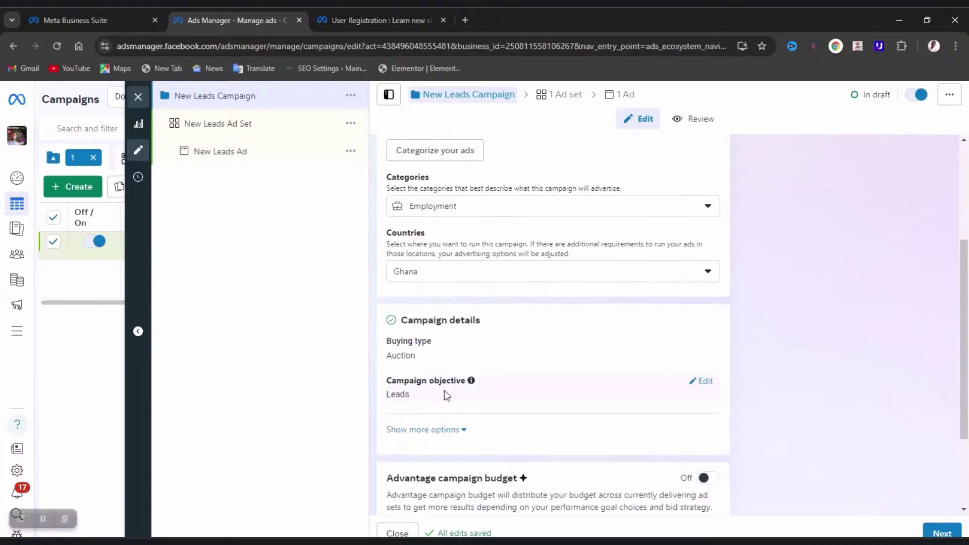
{"action": "scroll", "coordinate": [445, 391], "scroll_direction": "down", "scroll_amount": 1}
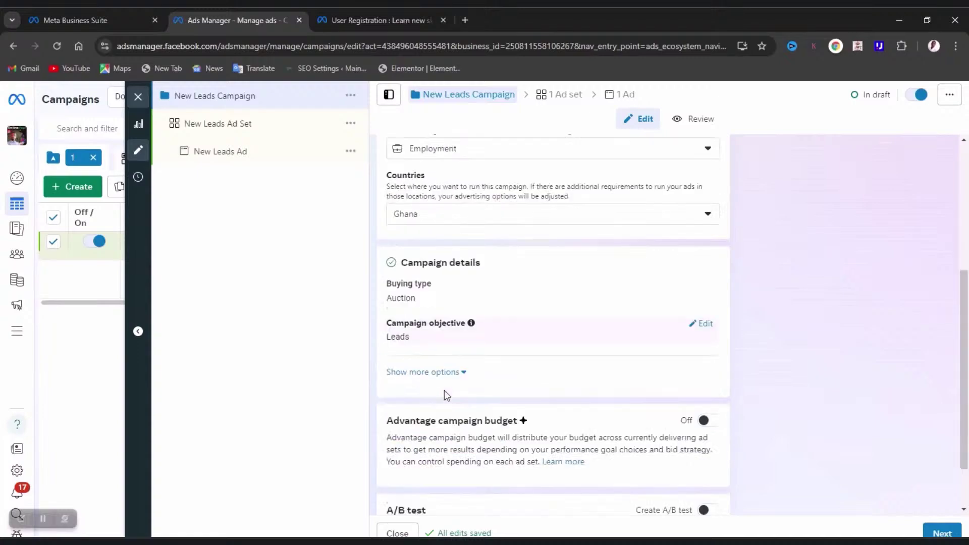
{"action": "left_click", "coordinate": [423, 372]}
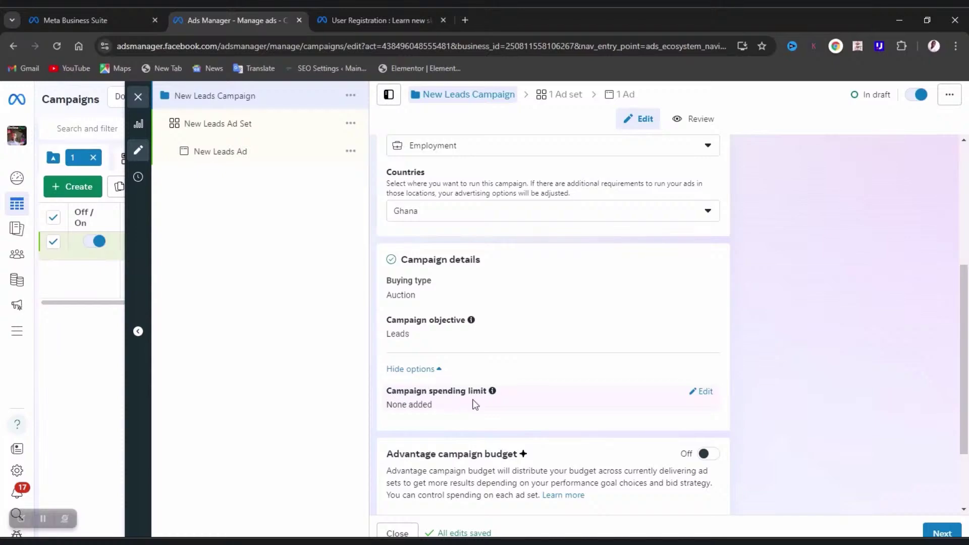
{"action": "scroll", "coordinate": [475, 404], "scroll_direction": "down", "scroll_amount": 2}
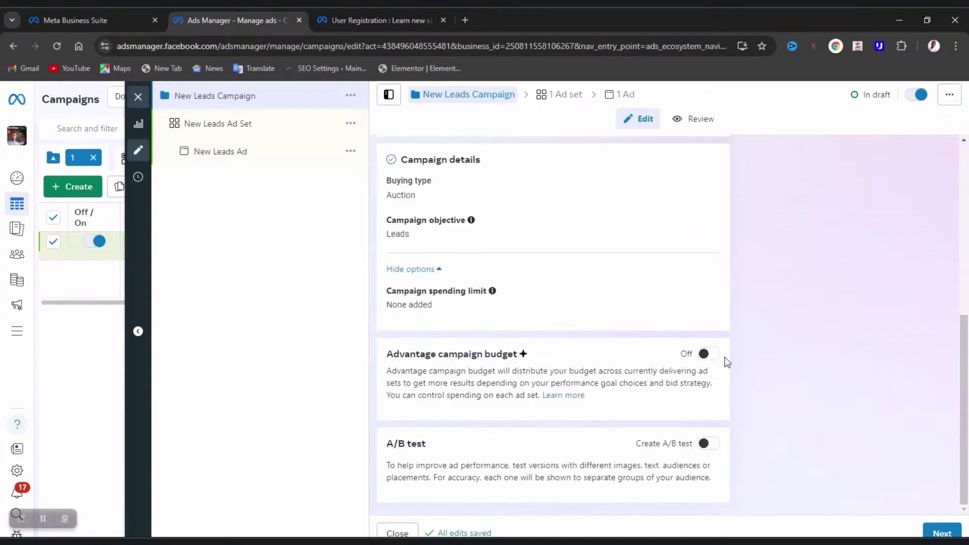
{"action": "left_click", "coordinate": [708, 354]}
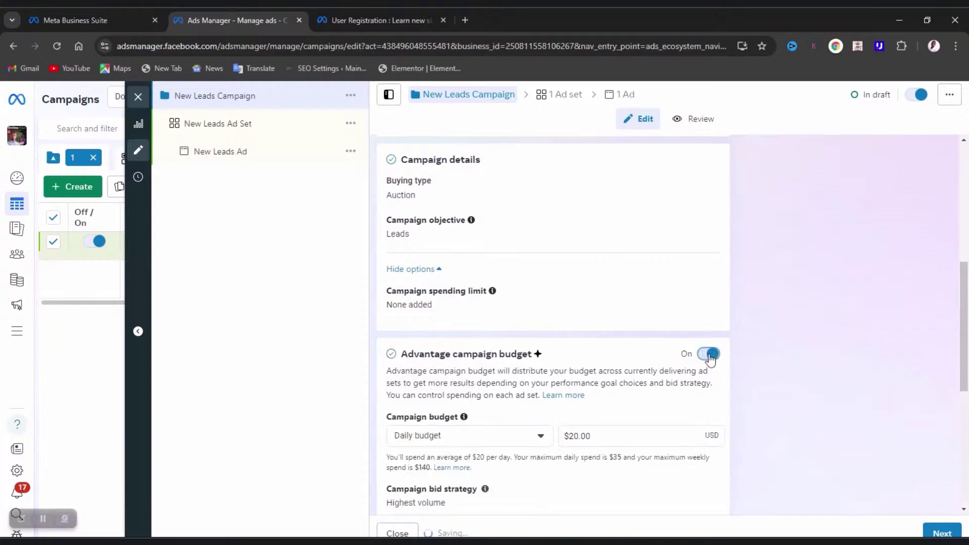
{"action": "scroll", "coordinate": [604, 409], "scroll_direction": "down", "scroll_amount": 1}
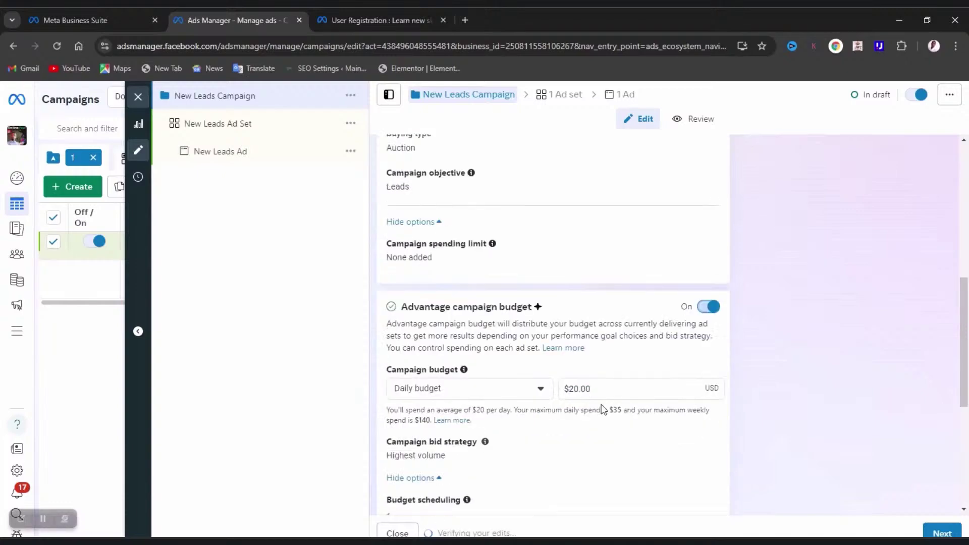
- Choose Daily budget as the campaign budget type, look over the scheduling and A/B test settings, and continue to the ad set
{"action": "scroll", "coordinate": [604, 409], "scroll_direction": "up", "scroll_amount": 2}
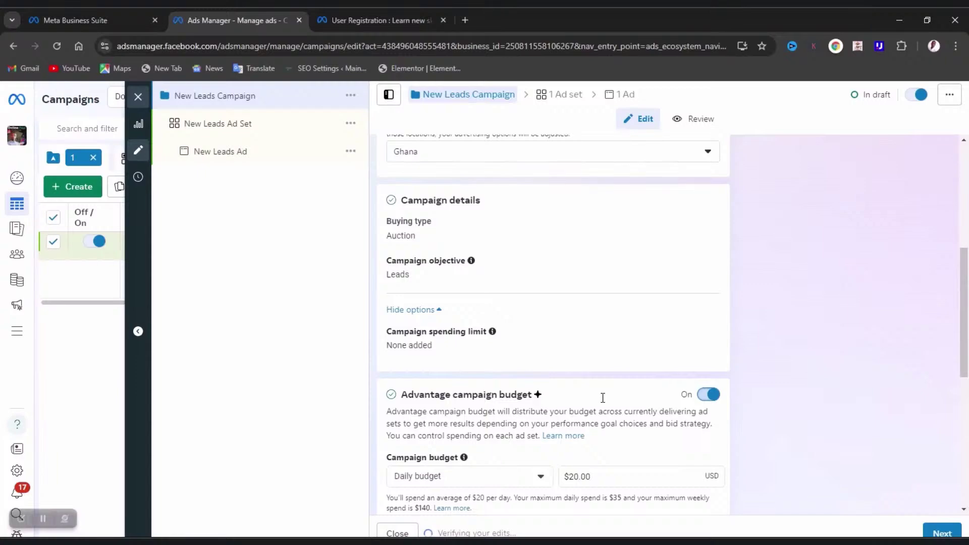
{"action": "scroll", "coordinate": [603, 398], "scroll_direction": "up", "scroll_amount": 6}
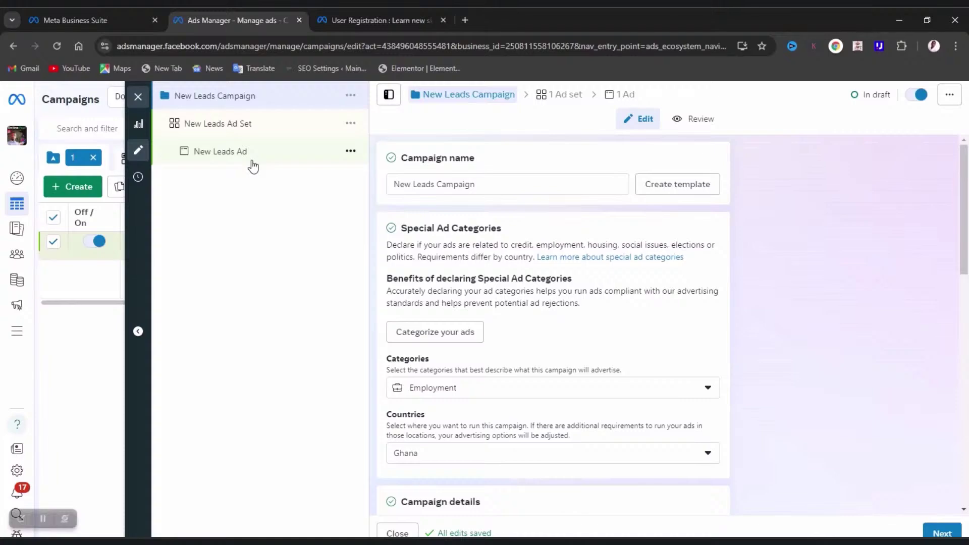
{"action": "scroll", "coordinate": [556, 362], "scroll_direction": "down", "scroll_amount": 10}
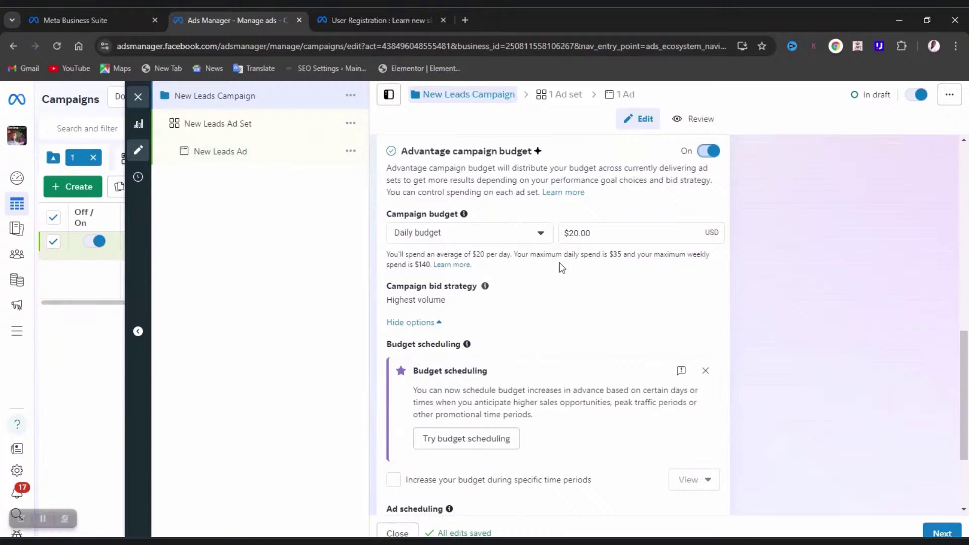
{"action": "left_click", "coordinate": [541, 234]}
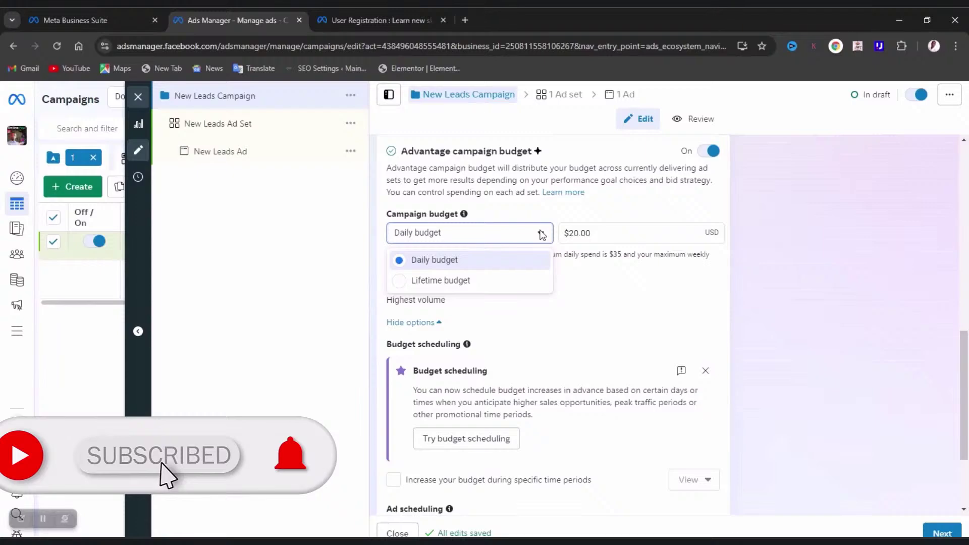
{"action": "left_click", "coordinate": [500, 260]}
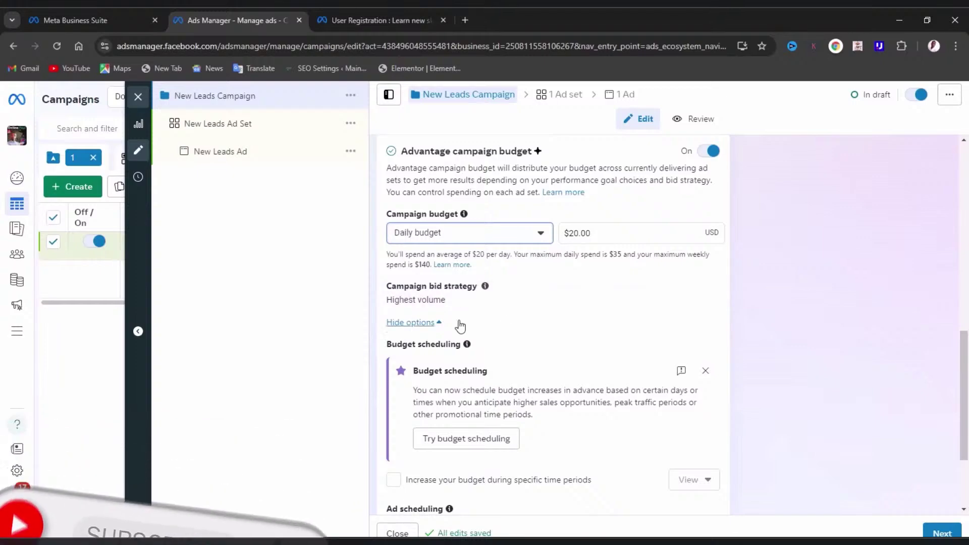
{"action": "scroll", "coordinate": [459, 324], "scroll_direction": "down", "scroll_amount": 2}
{"action": "scroll", "coordinate": [458, 325], "scroll_direction": "down", "scroll_amount": 1}
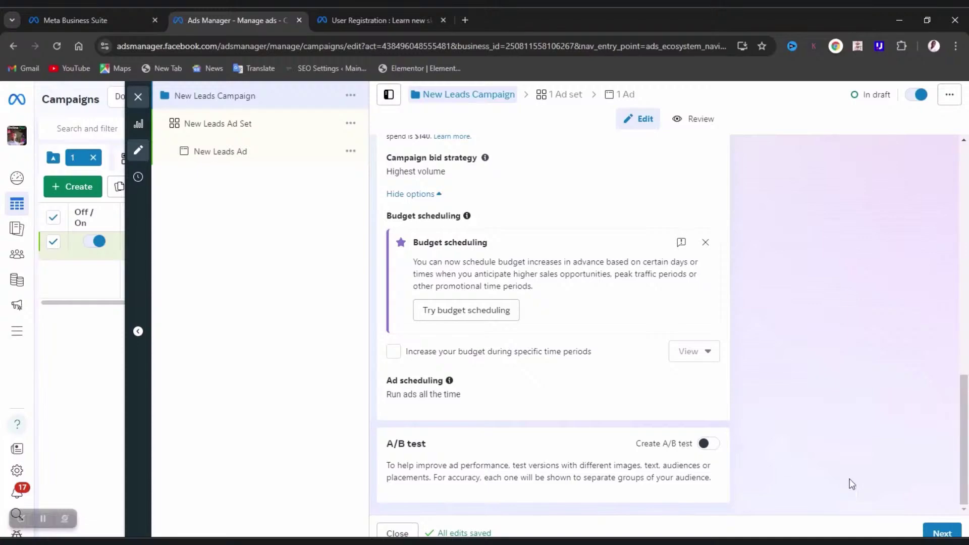
{"action": "left_click", "coordinate": [944, 533]}
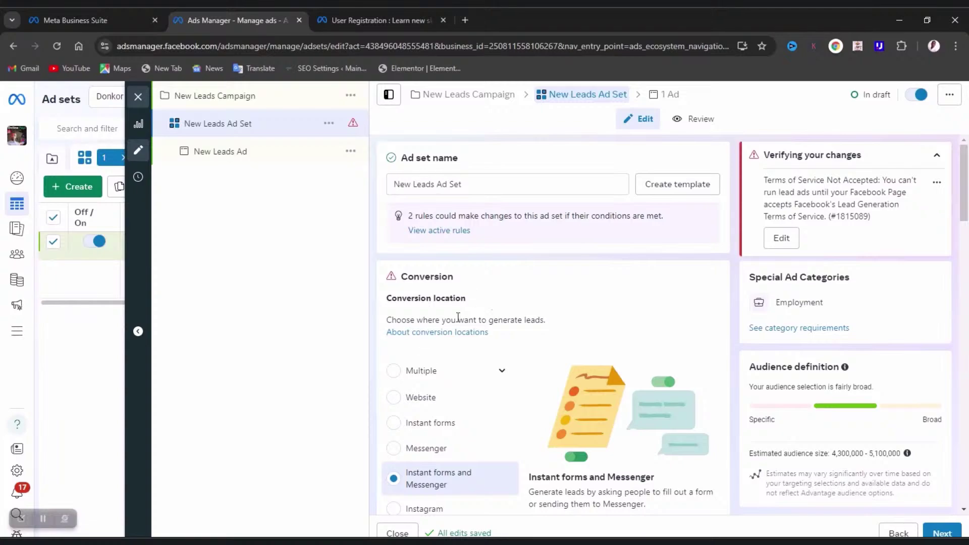
- Set the ad set's conversion location to Website, briefly trying Instant forms before returning to Website
{"action": "scroll", "coordinate": [500, 318], "scroll_direction": "down", "scroll_amount": 1}
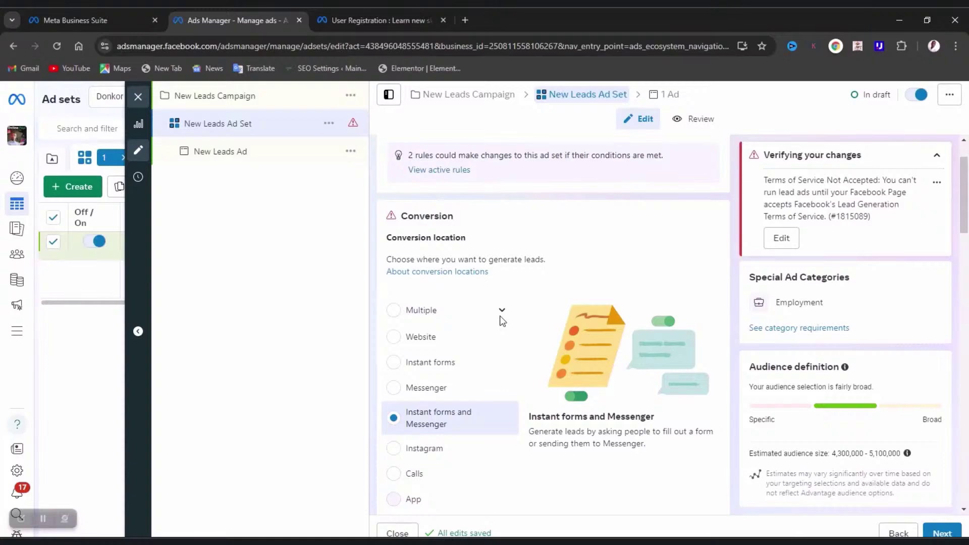
{"action": "scroll", "coordinate": [500, 324], "scroll_direction": "down", "scroll_amount": 2}
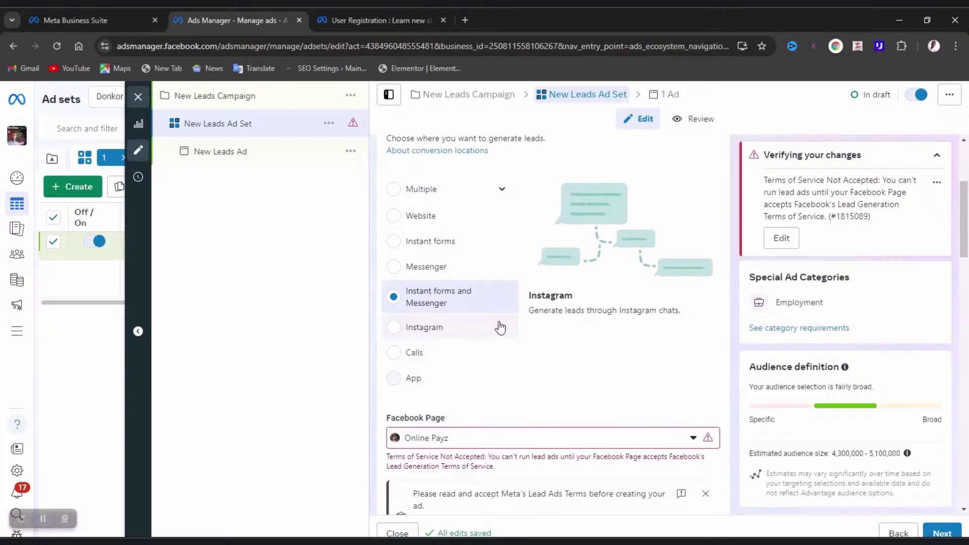
{"action": "left_click", "coordinate": [431, 220]}
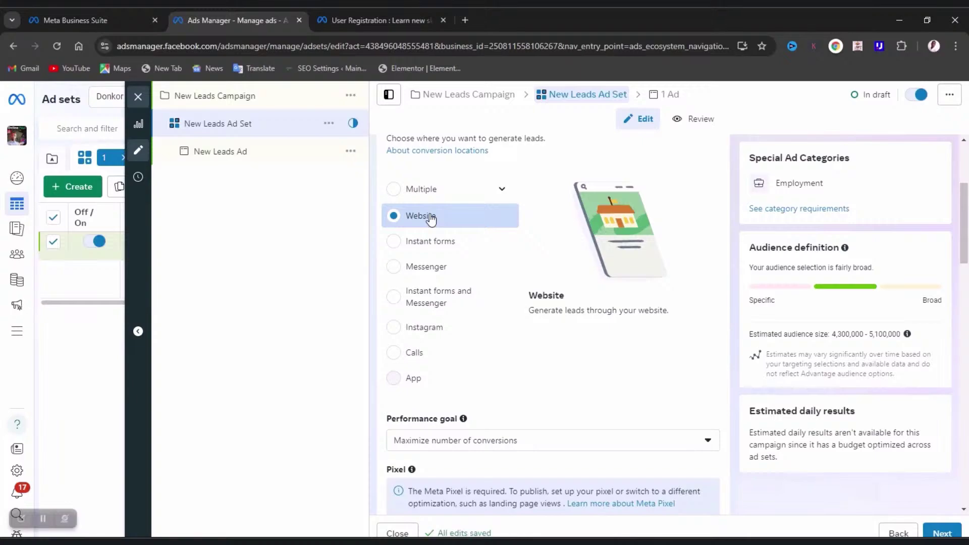
{"action": "left_click", "coordinate": [420, 246]}
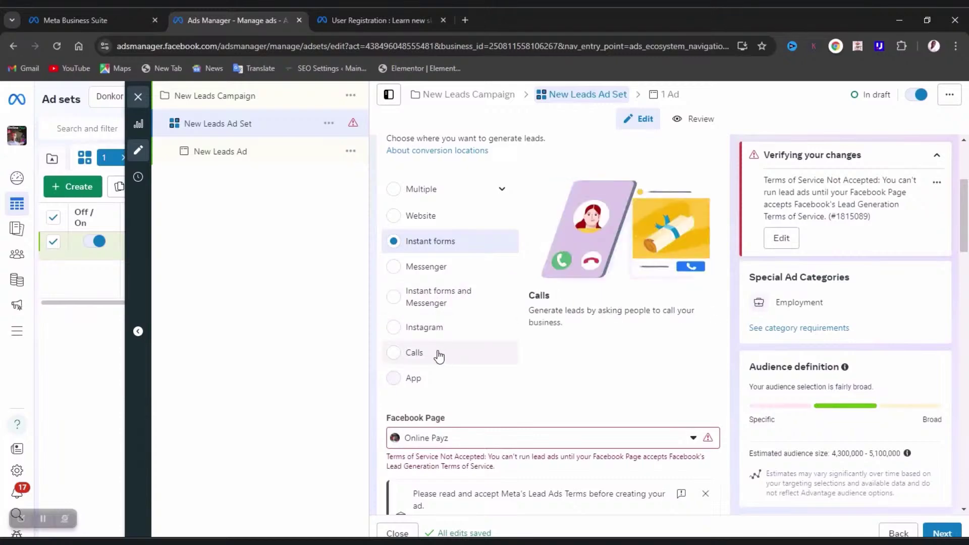
{"action": "left_click", "coordinate": [434, 217]}
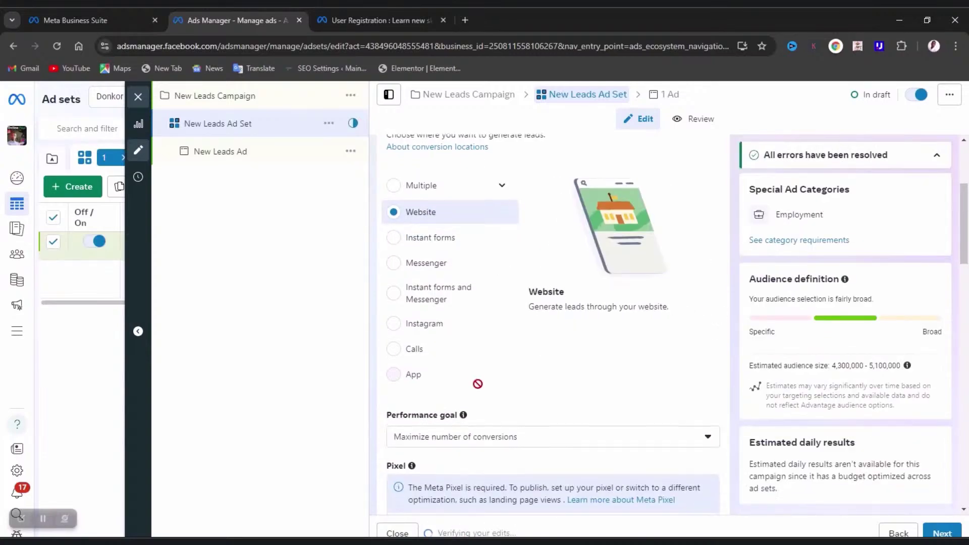
- Look over the ad set's performance goal, pixel and cost per result goal, and expand the attribution and charging options
{"action": "scroll", "coordinate": [505, 354], "scroll_direction": "down", "scroll_amount": 3}
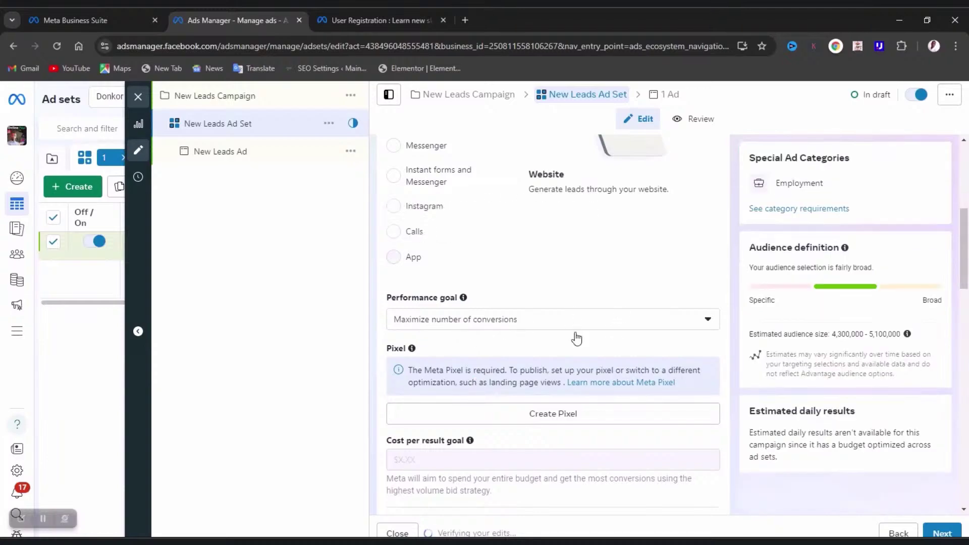
{"action": "scroll", "coordinate": [524, 374], "scroll_direction": "down", "scroll_amount": 1}
{"action": "scroll", "coordinate": [524, 373], "scroll_direction": "down", "scroll_amount": 1}
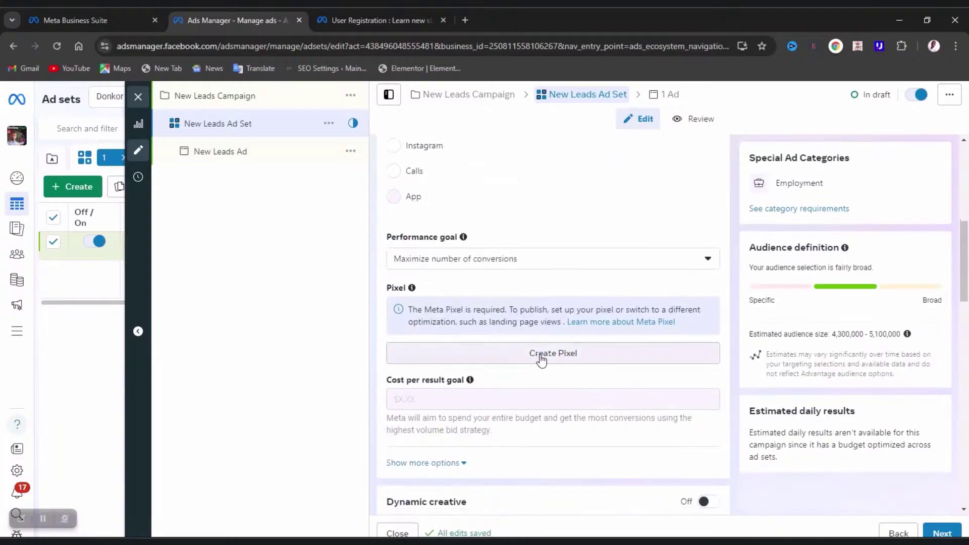
{"action": "mouse_move", "coordinate": [520, 405]}
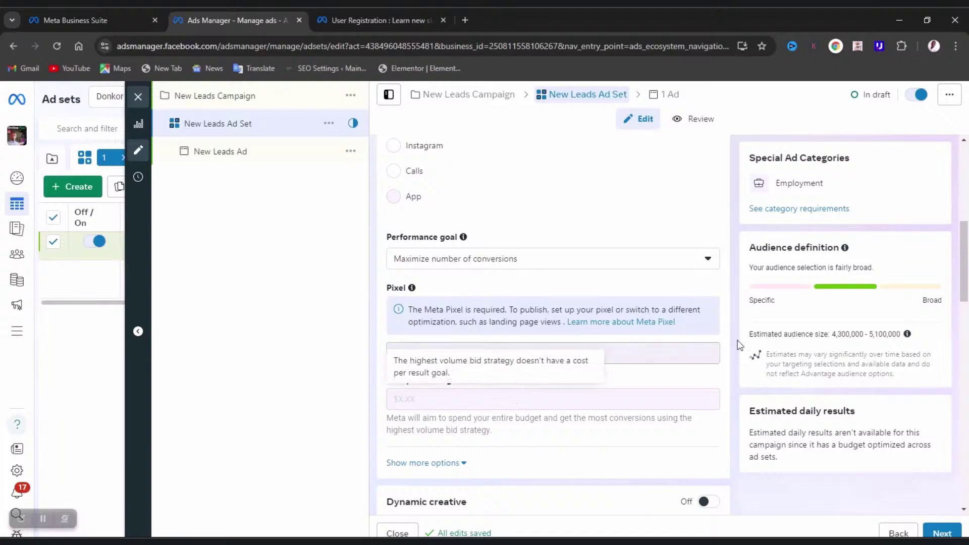
{"action": "scroll", "coordinate": [593, 371], "scroll_direction": "down", "scroll_amount": 2}
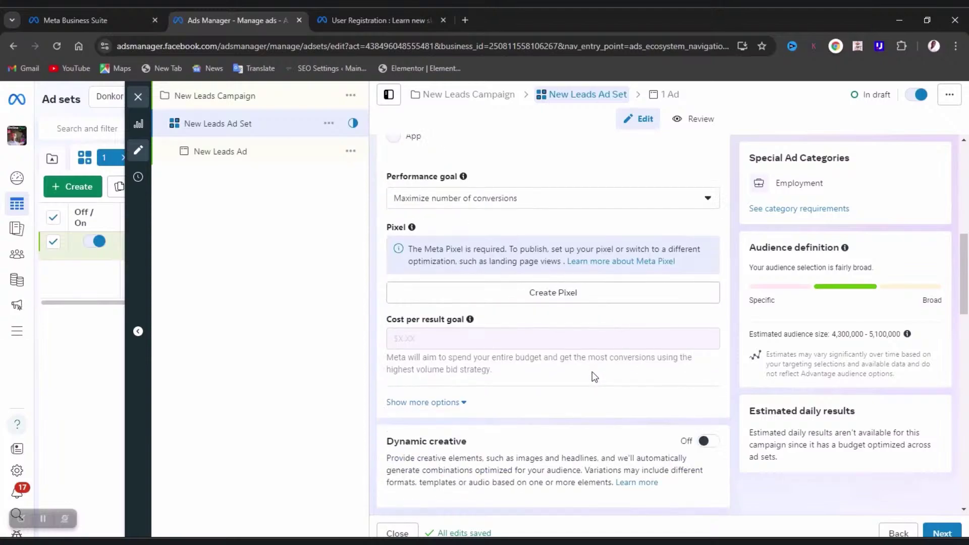
{"action": "left_click", "coordinate": [445, 341]}
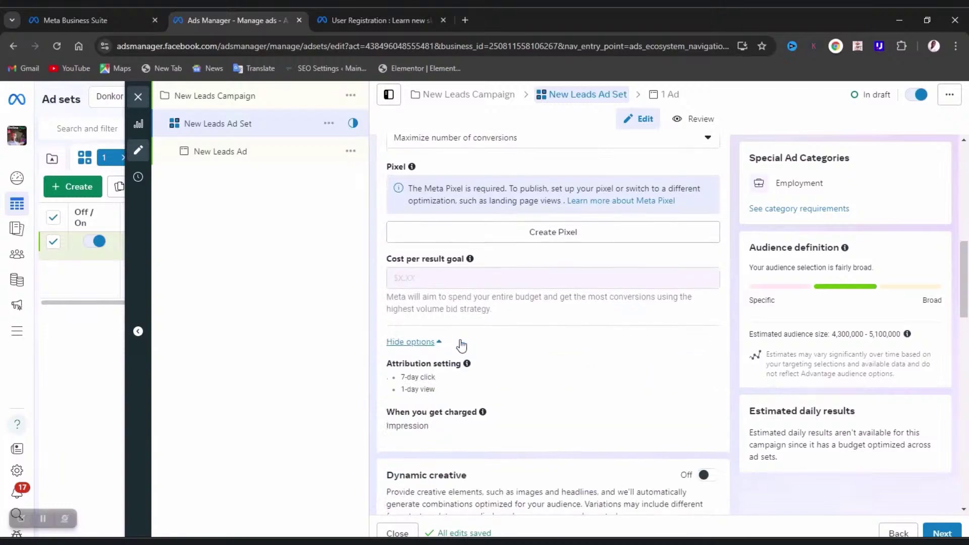
{"action": "scroll", "coordinate": [488, 347], "scroll_direction": "down", "scroll_amount": 1}
{"action": "scroll", "coordinate": [488, 347], "scroll_direction": "down", "scroll_amount": 1}
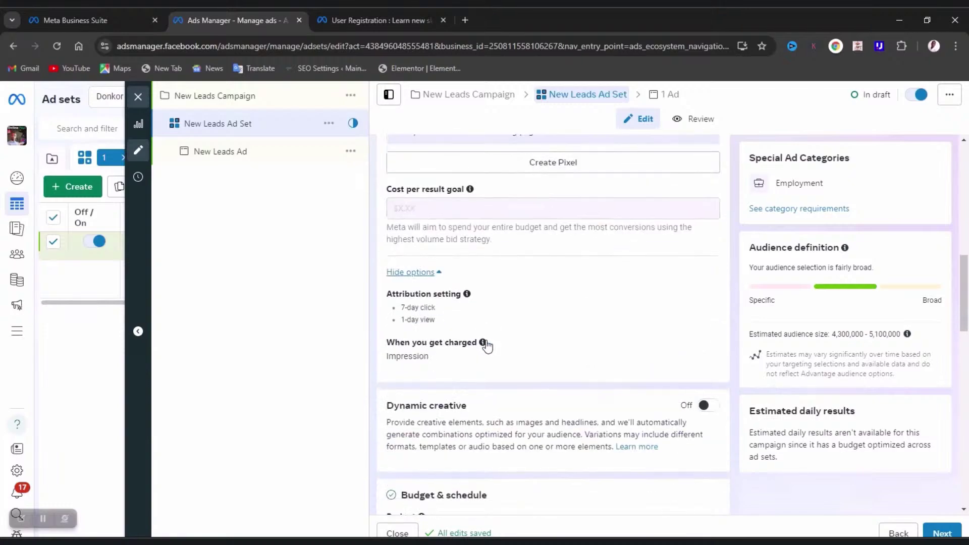
- Open and dismiss the dynamic creative explanation, and look over the ad set's budget, schedule and spending limit settings
{"action": "scroll", "coordinate": [486, 345], "scroll_direction": "down", "scroll_amount": 1}
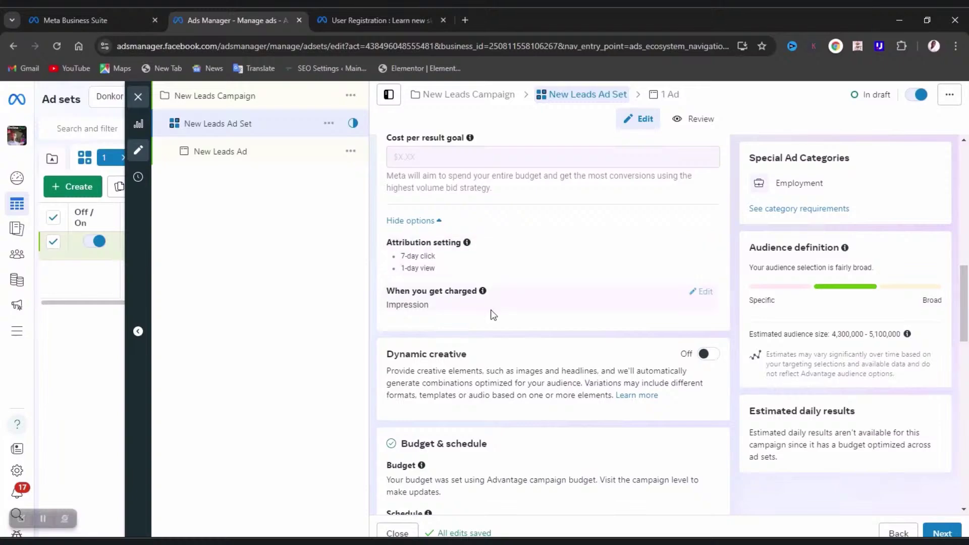
{"action": "scroll", "coordinate": [493, 315], "scroll_direction": "down", "scroll_amount": 1}
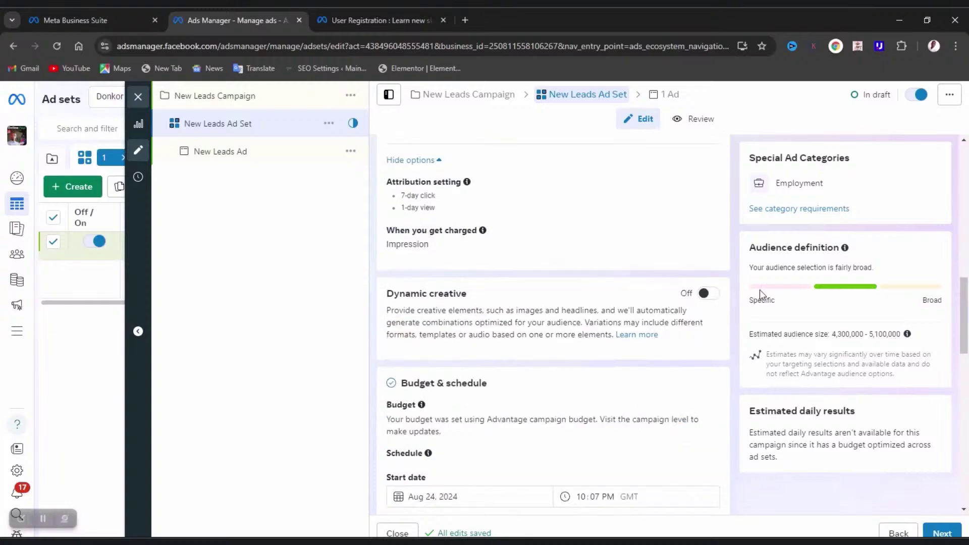
{"action": "left_click", "coordinate": [706, 292]}
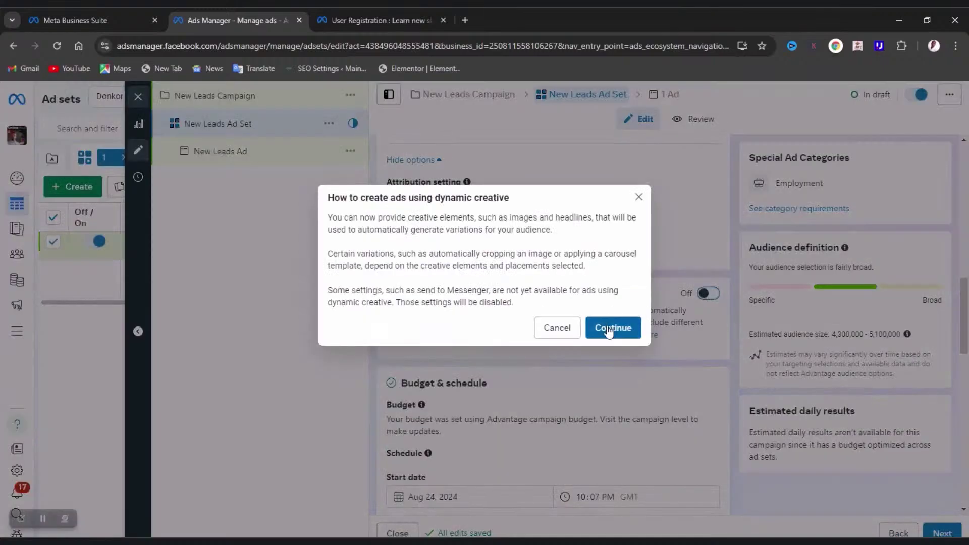
{"action": "left_click", "coordinate": [653, 172]}
{"action": "scroll", "coordinate": [535, 341], "scroll_direction": "down", "scroll_amount": 3}
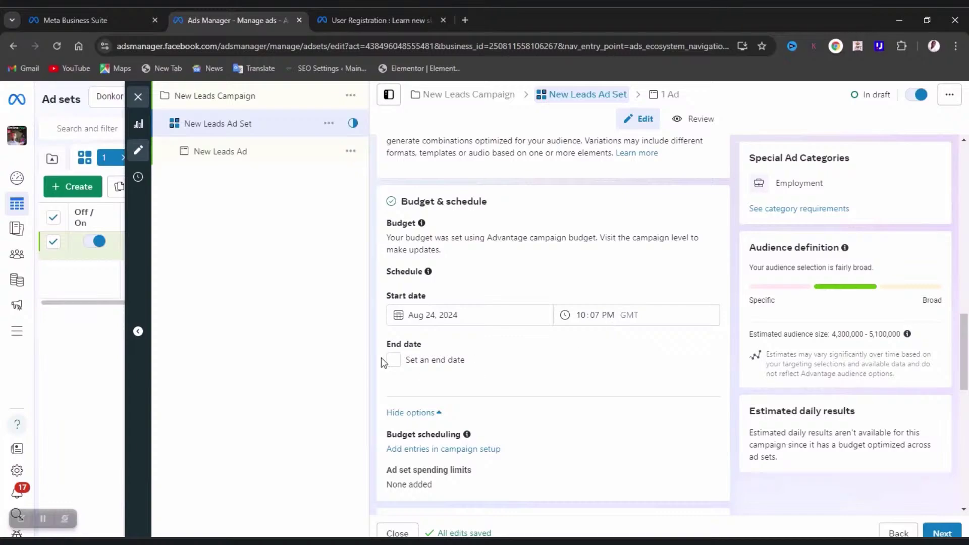
{"action": "scroll", "coordinate": [504, 376], "scroll_direction": "down", "scroll_amount": 2}
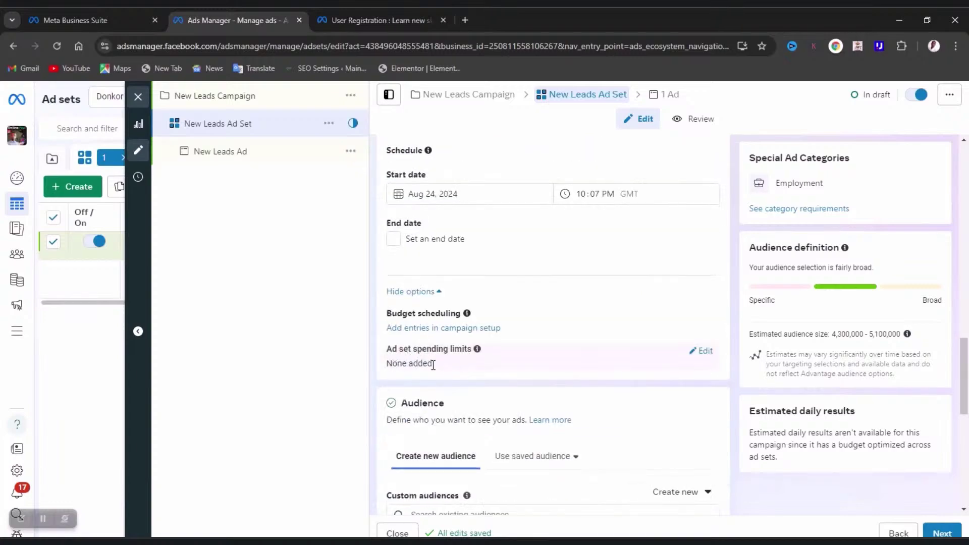
{"action": "scroll", "coordinate": [556, 366], "scroll_direction": "down", "scroll_amount": 2}
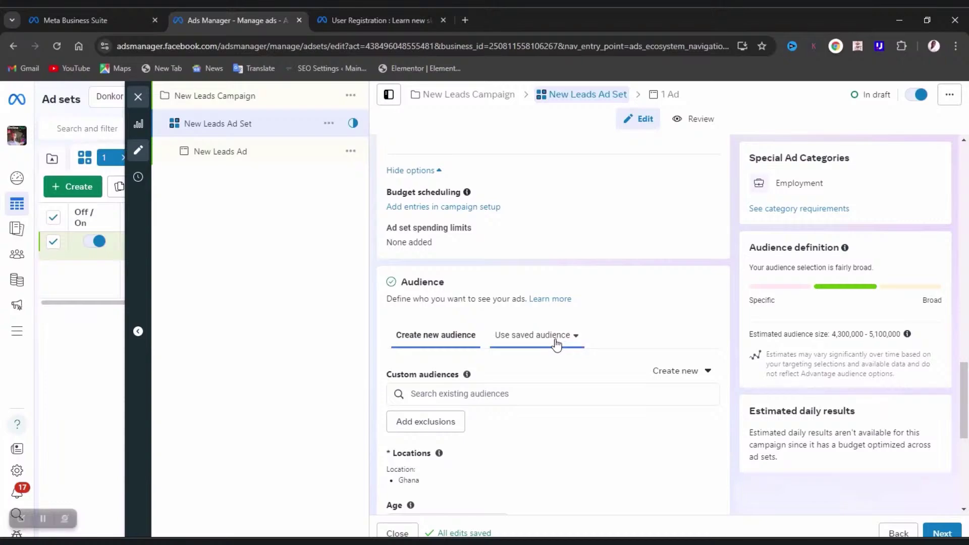
- Search the existing custom audiences for "gh", clear the search, and check the saved audiences before returning to Create new audience
{"action": "left_click", "coordinate": [528, 395]}
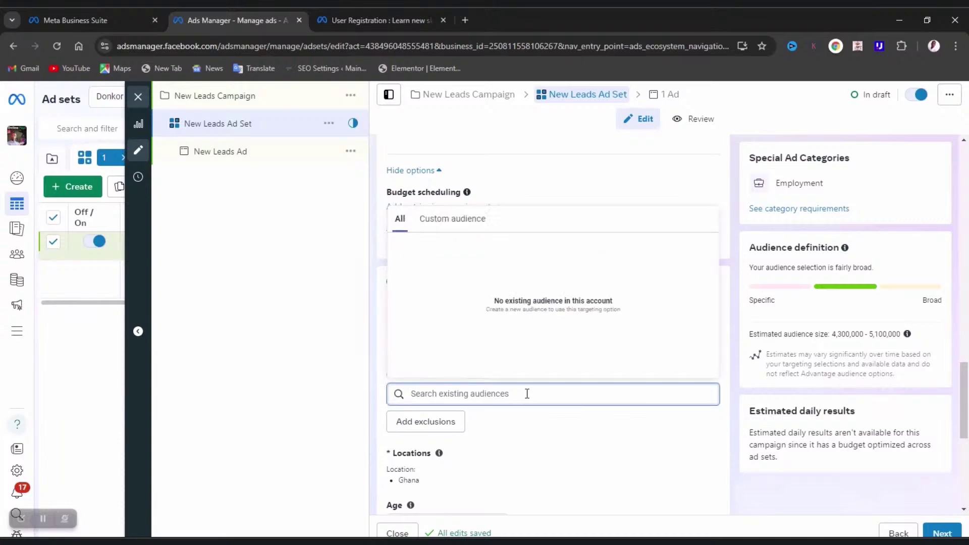
{"action": "type", "text": "gh"}
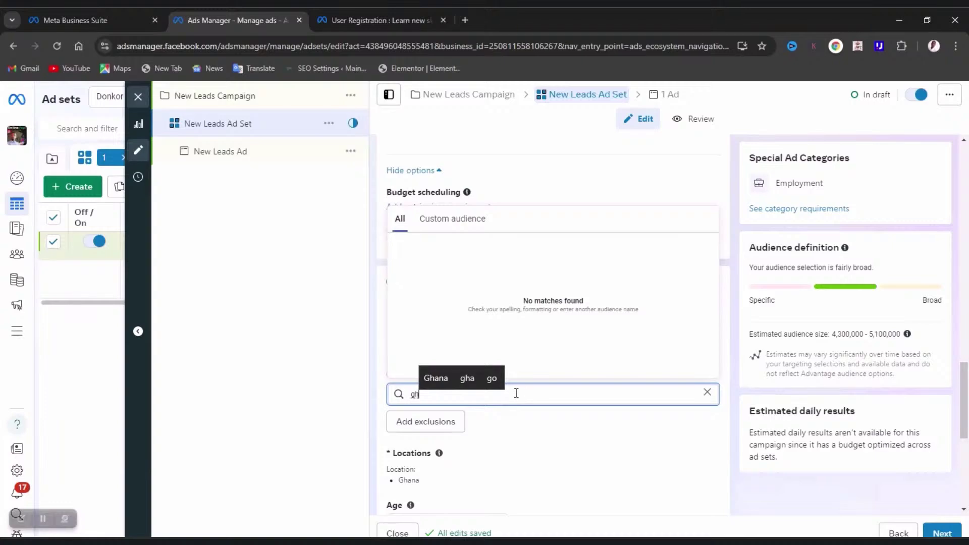
{"action": "key", "text": "BackSpace"}
{"action": "key", "text": "BackSpace"}
{"action": "left_click", "coordinate": [483, 415]}
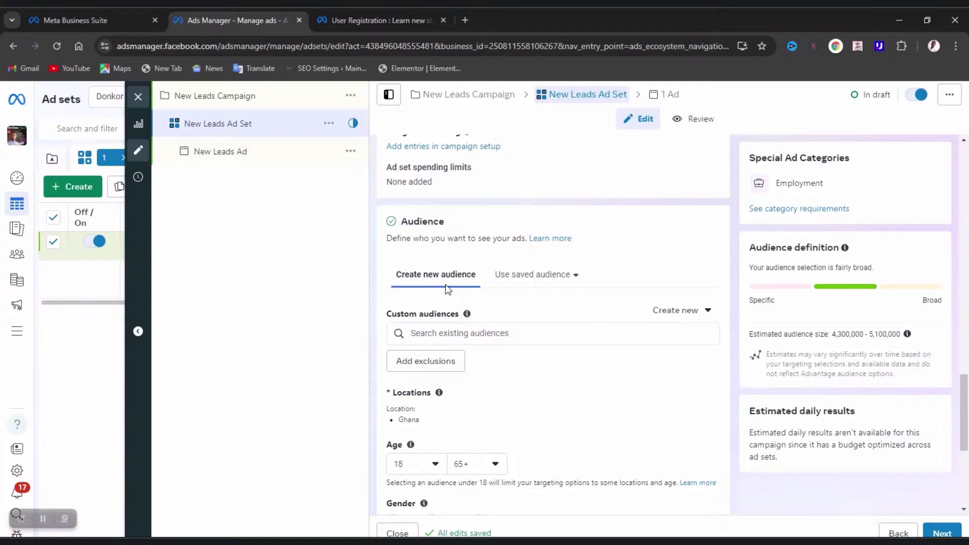
{"action": "left_click", "coordinate": [528, 279]}
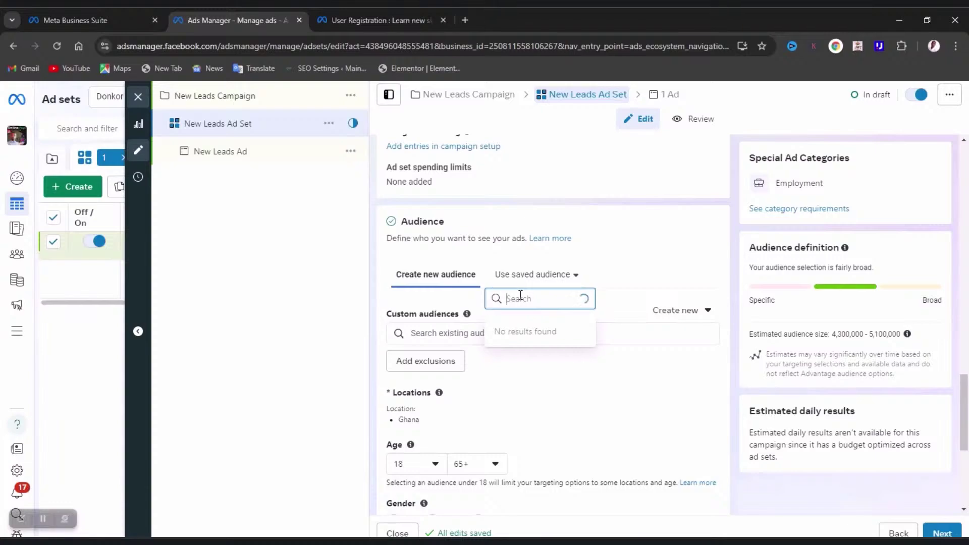
{"action": "left_click", "coordinate": [453, 281]}
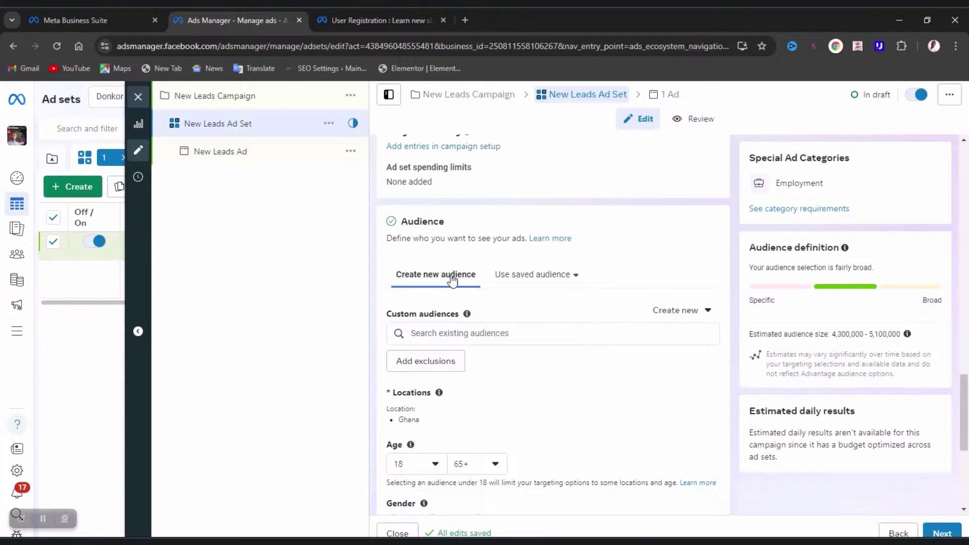
- Open the audience locations for editing and try to add Nigeria as an included location
{"action": "scroll", "coordinate": [454, 281], "scroll_direction": "down", "scroll_amount": 2}
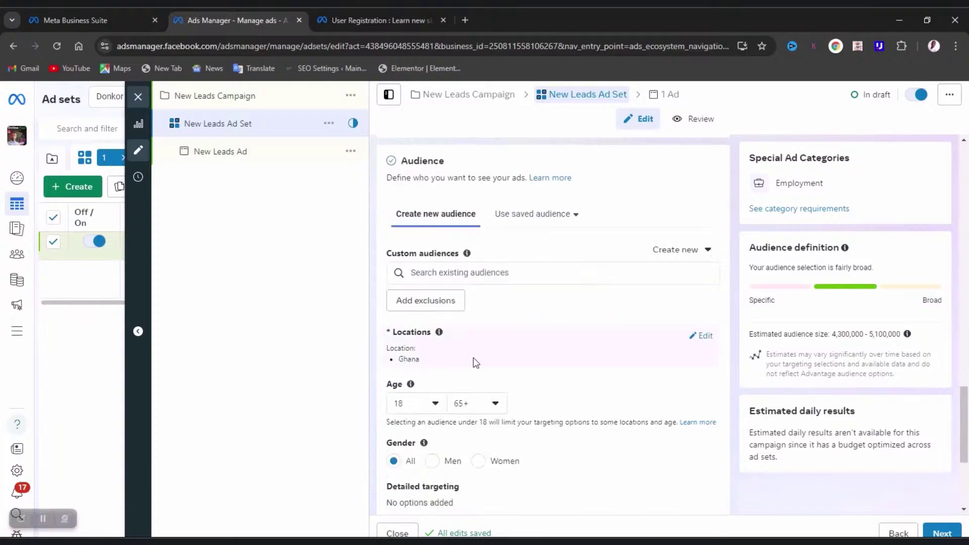
{"action": "scroll", "coordinate": [483, 364], "scroll_direction": "down", "scroll_amount": 2}
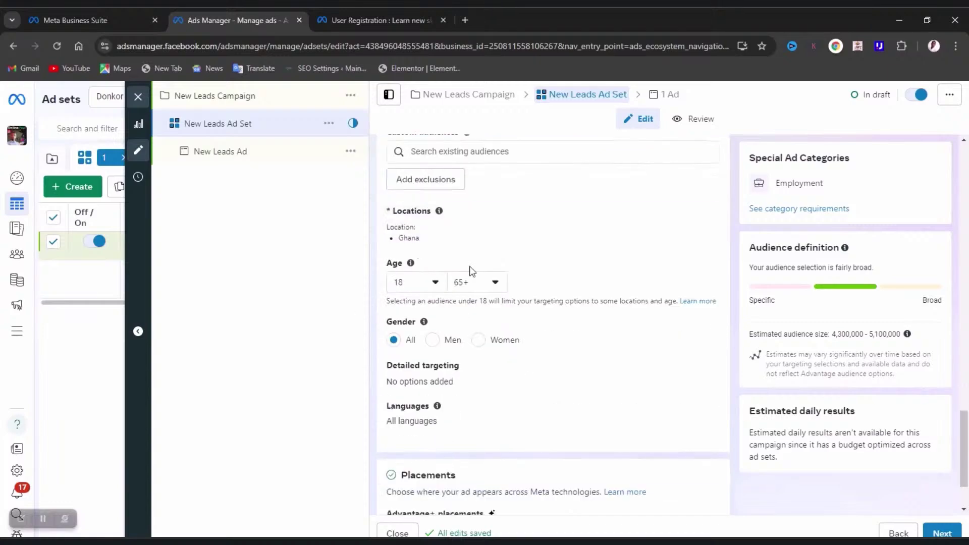
{"action": "left_click", "coordinate": [703, 215]}
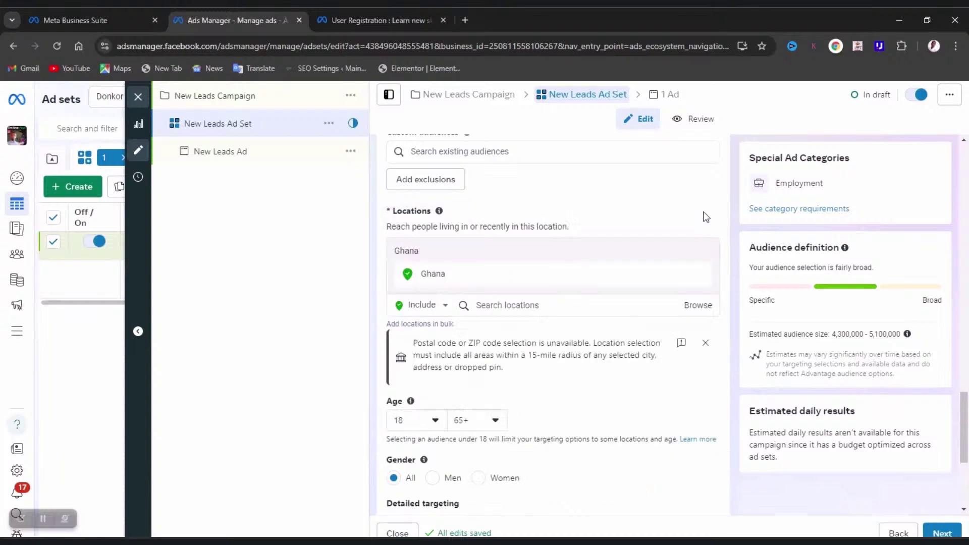
{"action": "left_click", "coordinate": [512, 306]}
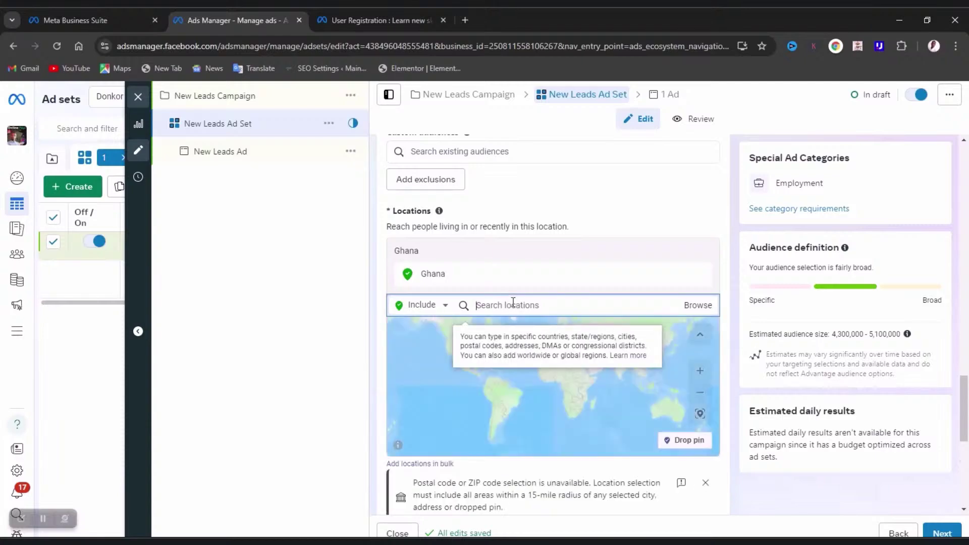
{"action": "type", "text": "rig"}
{"action": "type", "text": "e"}
{"action": "type", "text": "r"}
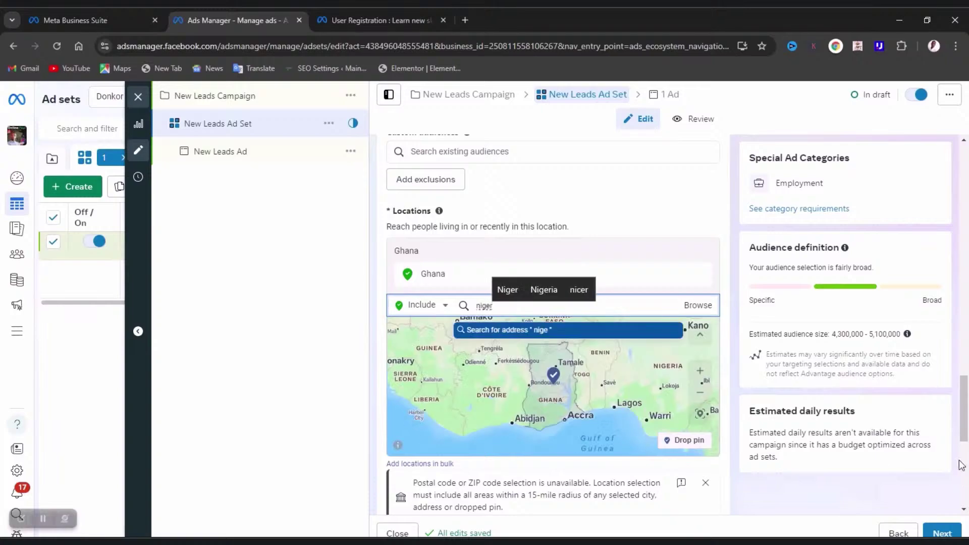
{"action": "left_click", "coordinate": [538, 289]}
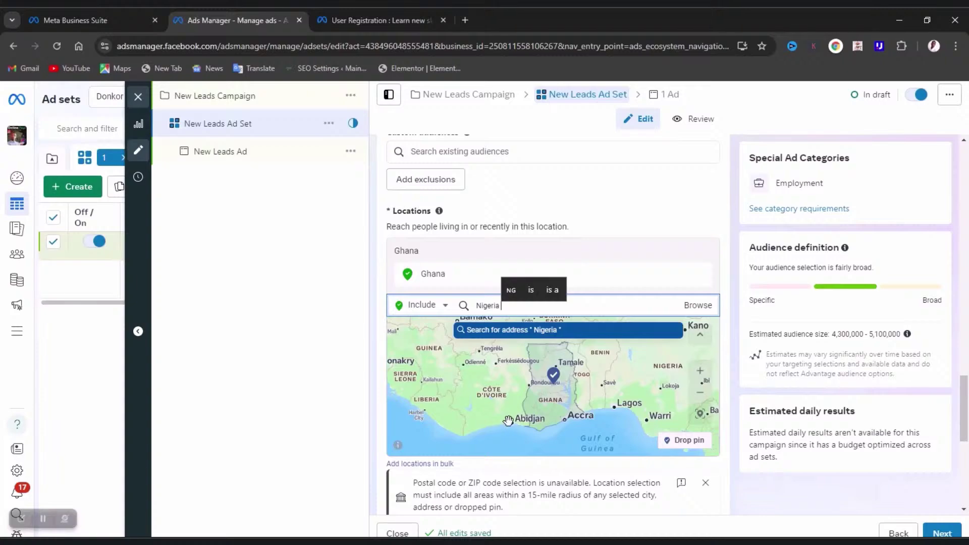
{"action": "left_click", "coordinate": [521, 424]}
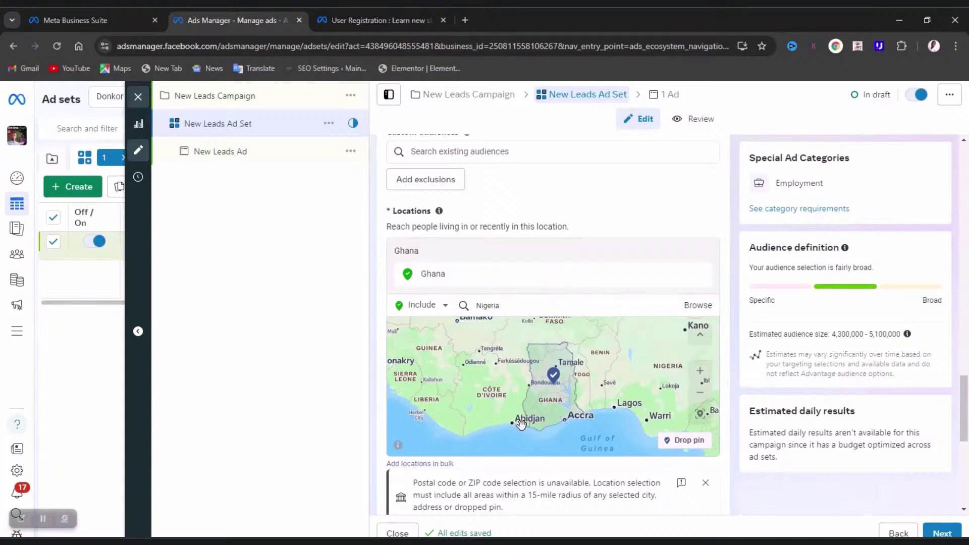
- Remove Ghana from the audience locations and, after searching the locations again, target Accra instead
{"action": "left_click", "coordinate": [598, 303]}
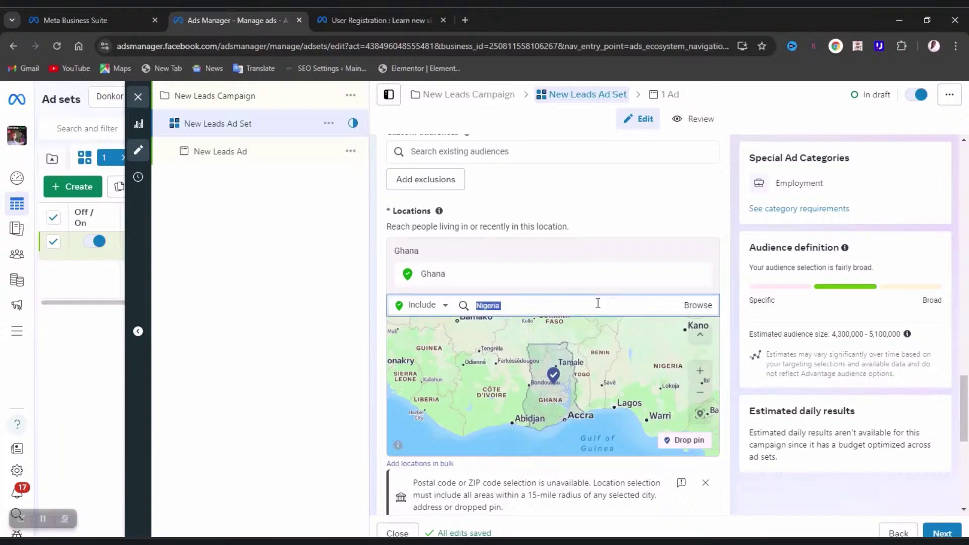
{"action": "left_click", "coordinate": [407, 274]}
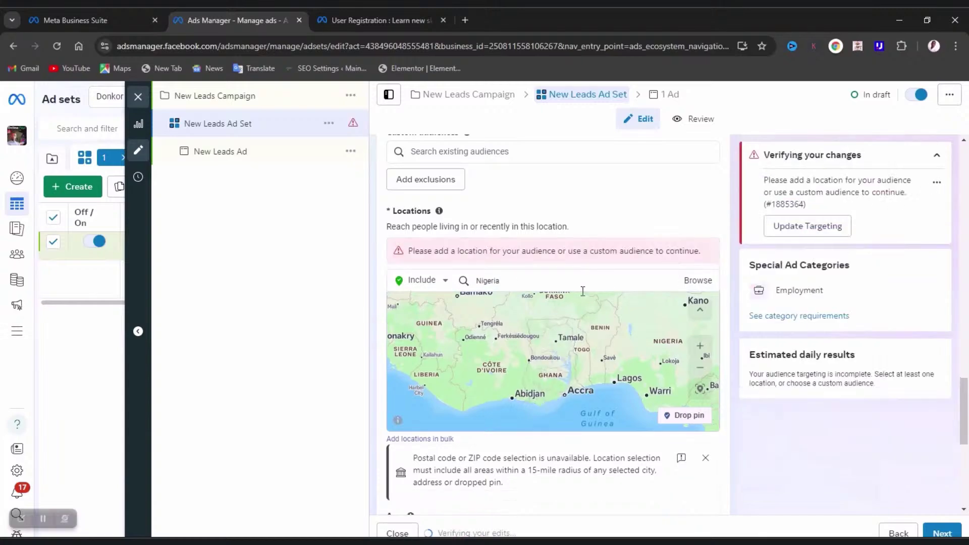
{"action": "left_click", "coordinate": [556, 284]}
{"action": "left_click", "coordinate": [558, 283]}
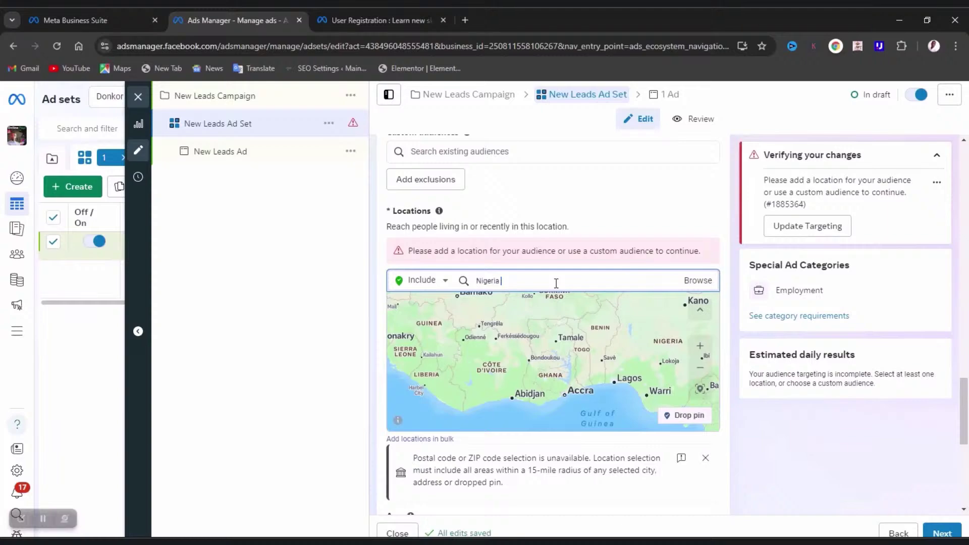
{"action": "left_click", "coordinate": [698, 280]}
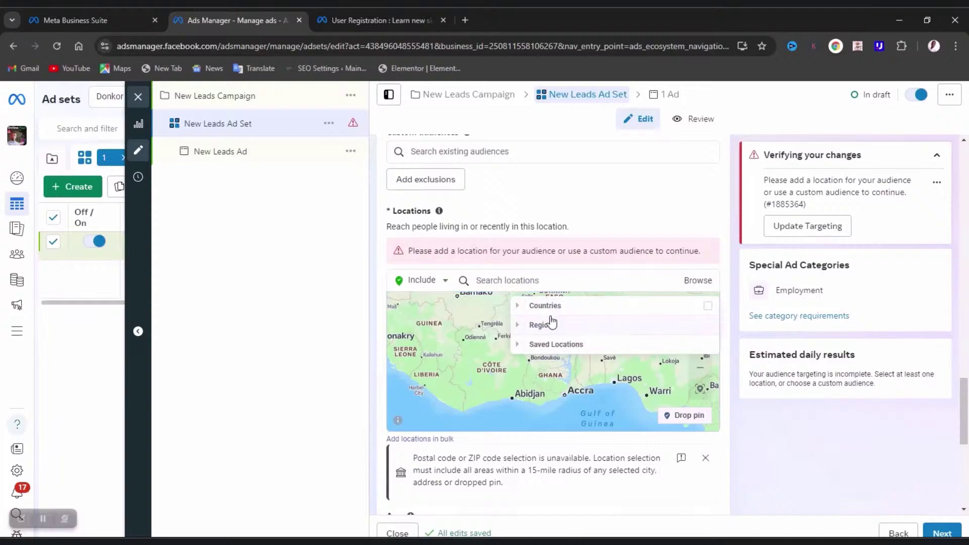
{"action": "left_click", "coordinate": [584, 283]}
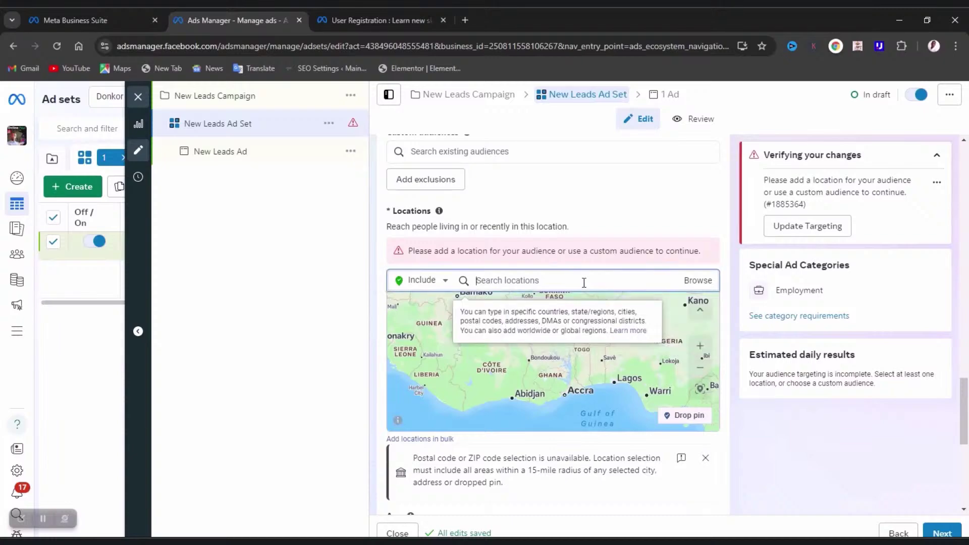
{"action": "type", "text": "nigeri"}
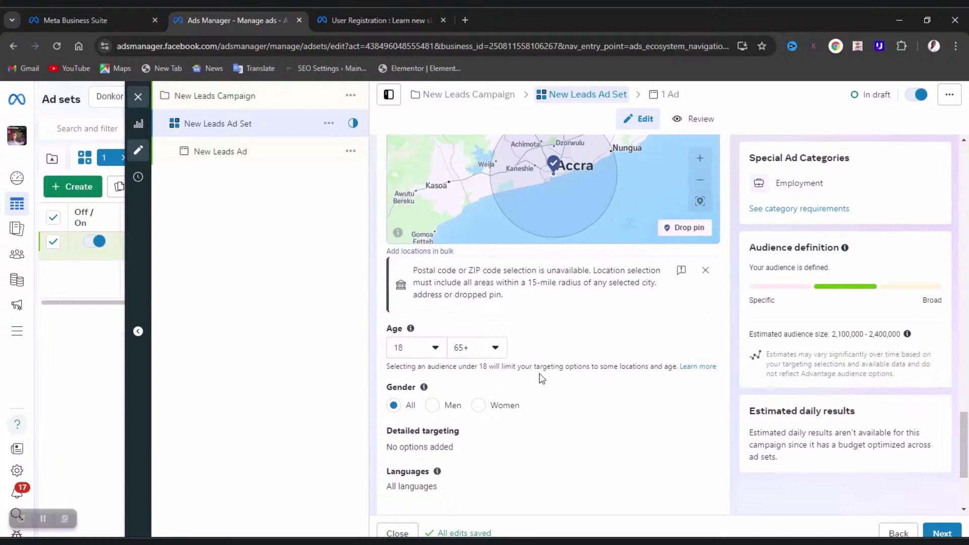
- Open the ad set's placements for editing and choose Manual placements
{"action": "scroll", "coordinate": [542, 379], "scroll_direction": "down", "scroll_amount": 2}
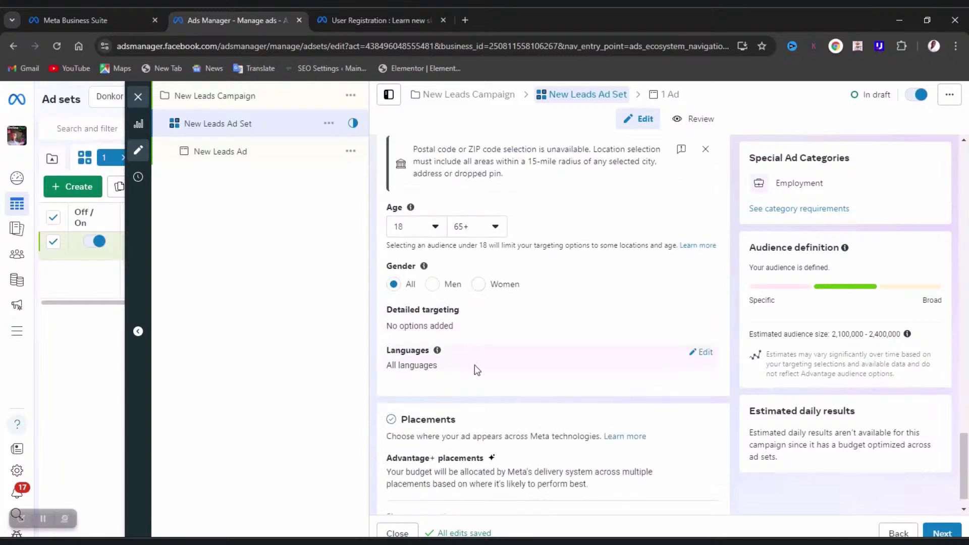
{"action": "scroll", "coordinate": [602, 358], "scroll_direction": "down", "scroll_amount": 1}
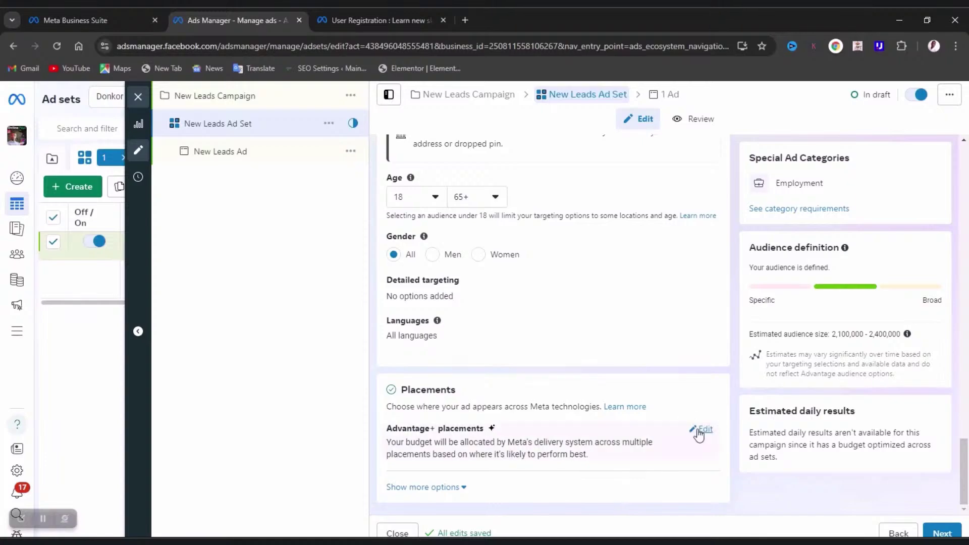
{"action": "left_click", "coordinate": [697, 428]}
{"action": "scroll", "coordinate": [523, 393], "scroll_direction": "down", "scroll_amount": 1}
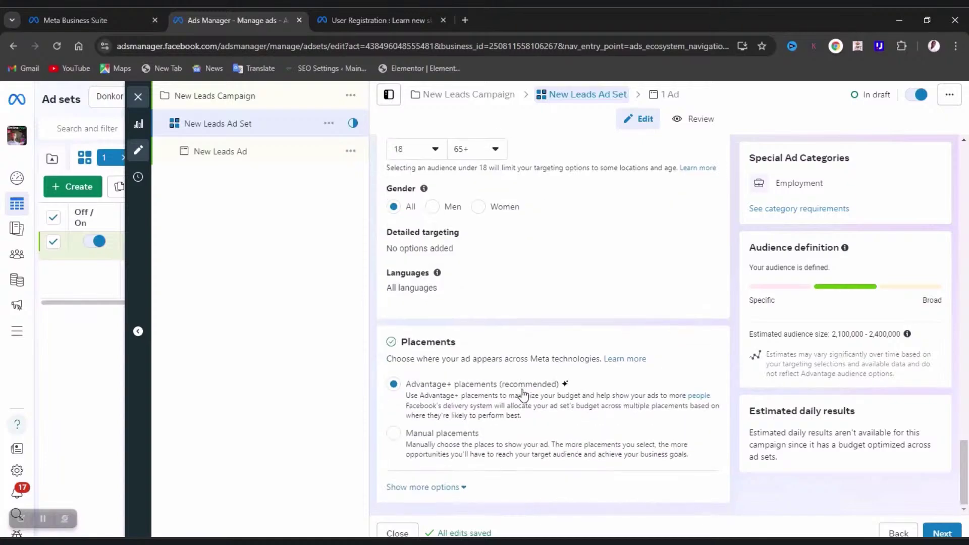
{"action": "left_click", "coordinate": [395, 433]}
- Exclude Messenger and Instagram from the platforms where the ad set runs
{"action": "scroll", "coordinate": [493, 415], "scroll_direction": "down", "scroll_amount": 3}
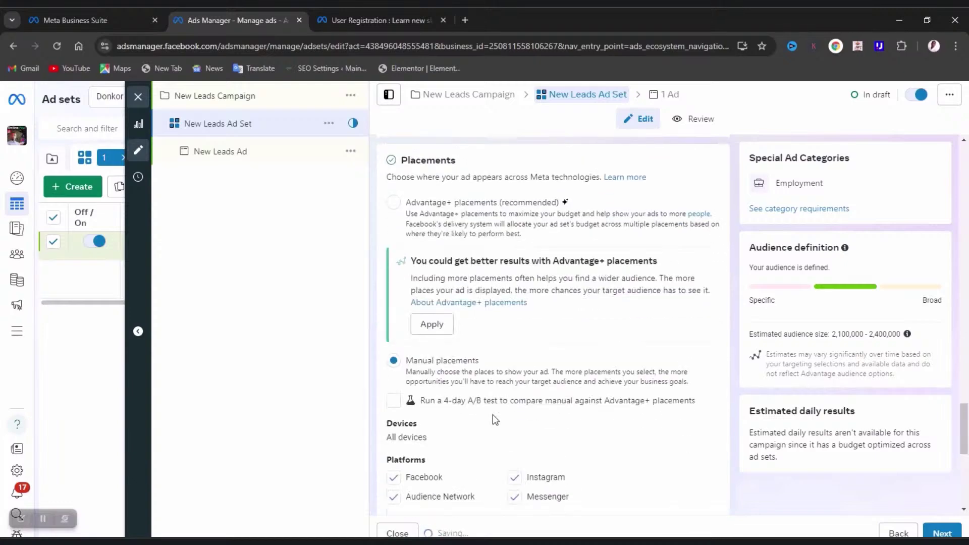
{"action": "scroll", "coordinate": [429, 387], "scroll_direction": "down", "scroll_amount": 3}
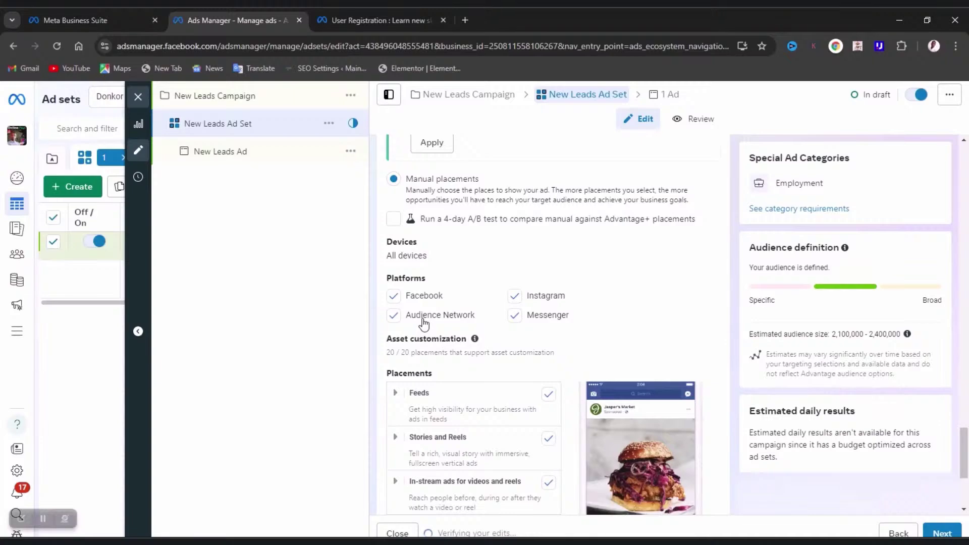
{"action": "left_click", "coordinate": [517, 316]}
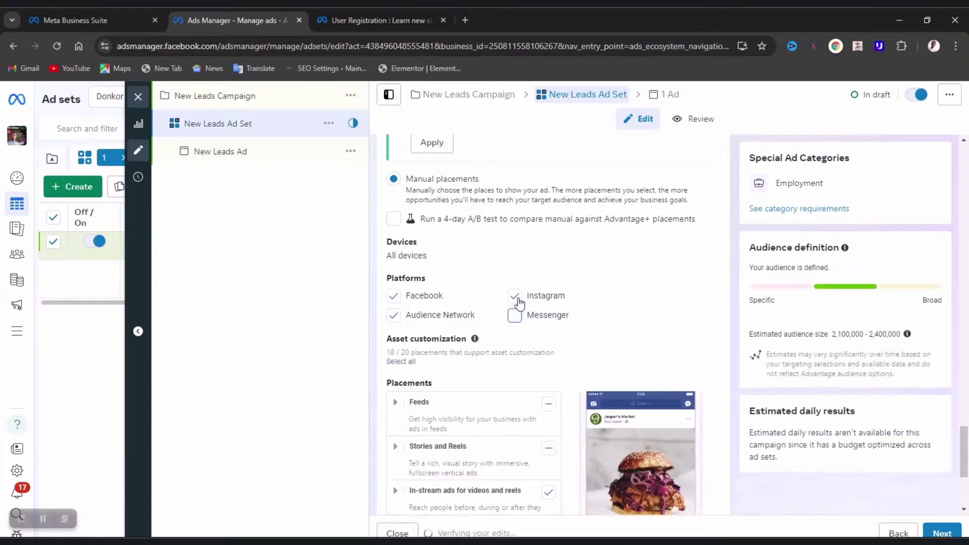
{"action": "left_click", "coordinate": [517, 301]}
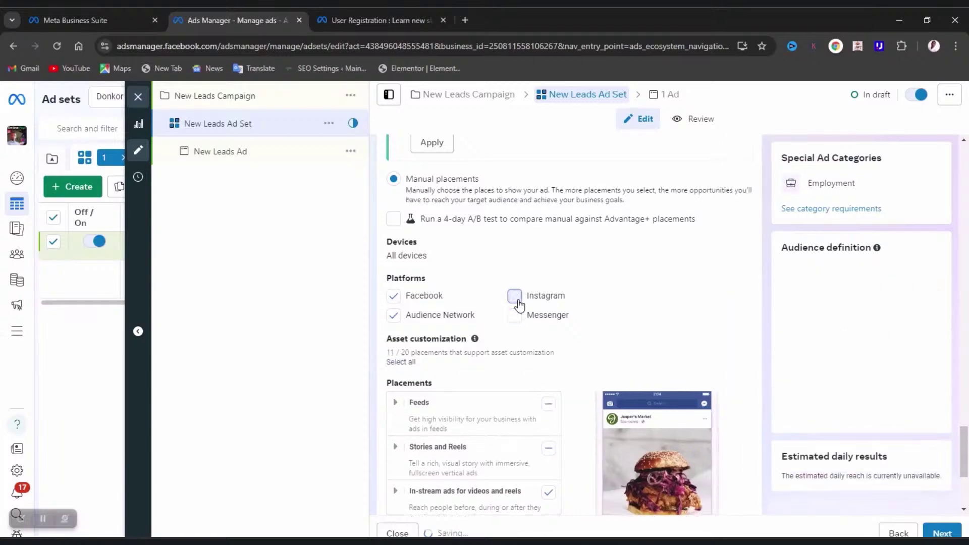
- Look over the list of placements and show the additional options for mobile devices, skippable ads and brand safety
{"action": "scroll", "coordinate": [501, 333], "scroll_direction": "down", "scroll_amount": 4}
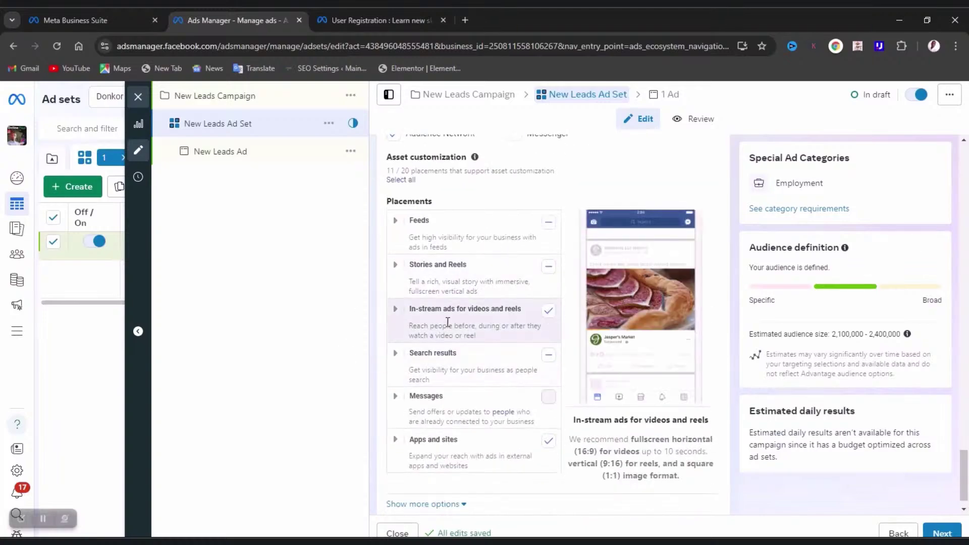
{"action": "scroll", "coordinate": [493, 366], "scroll_direction": "down", "scroll_amount": 1}
{"action": "scroll", "coordinate": [487, 375], "scroll_direction": "down", "scroll_amount": 1}
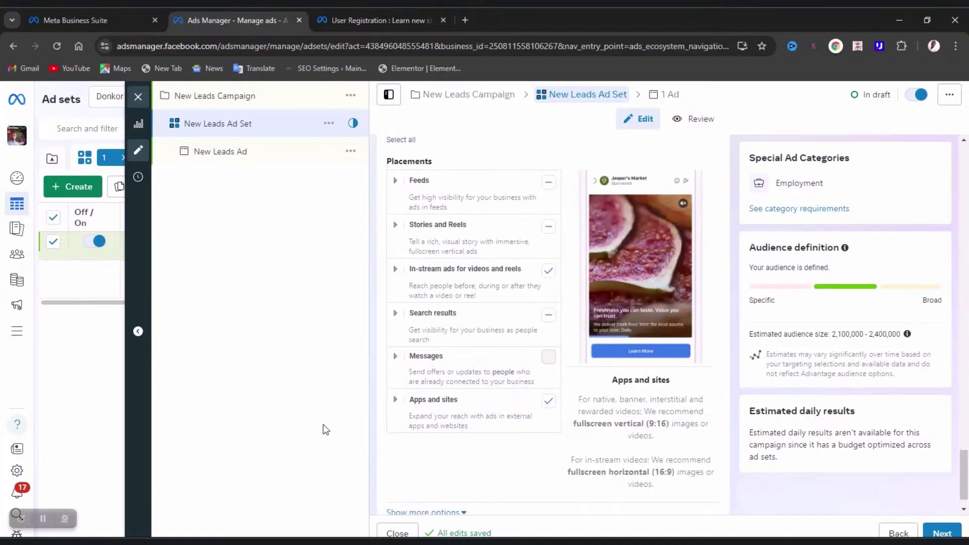
{"action": "scroll", "coordinate": [484, 429], "scroll_direction": "down", "scroll_amount": 1}
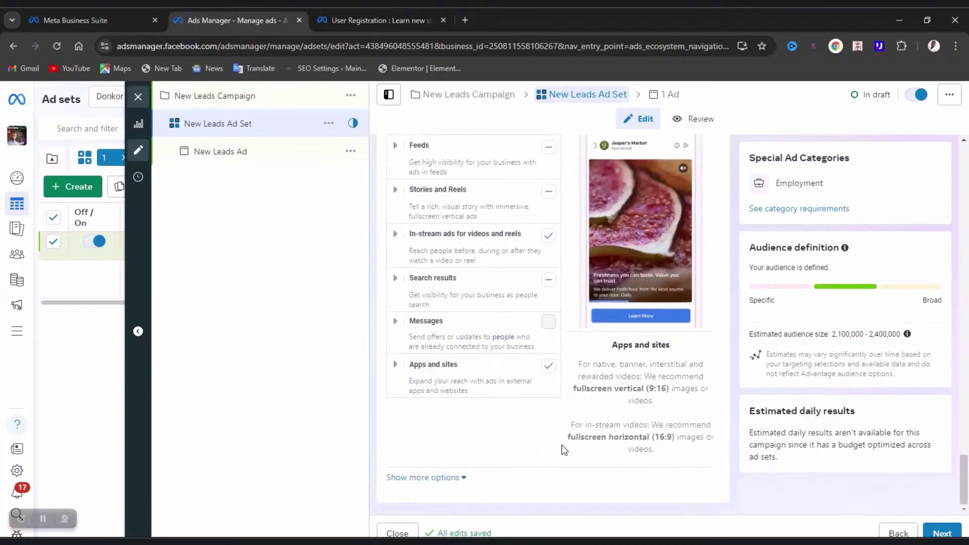
{"action": "left_click", "coordinate": [464, 479]}
{"action": "scroll", "coordinate": [479, 429], "scroll_direction": "down", "scroll_amount": 3}
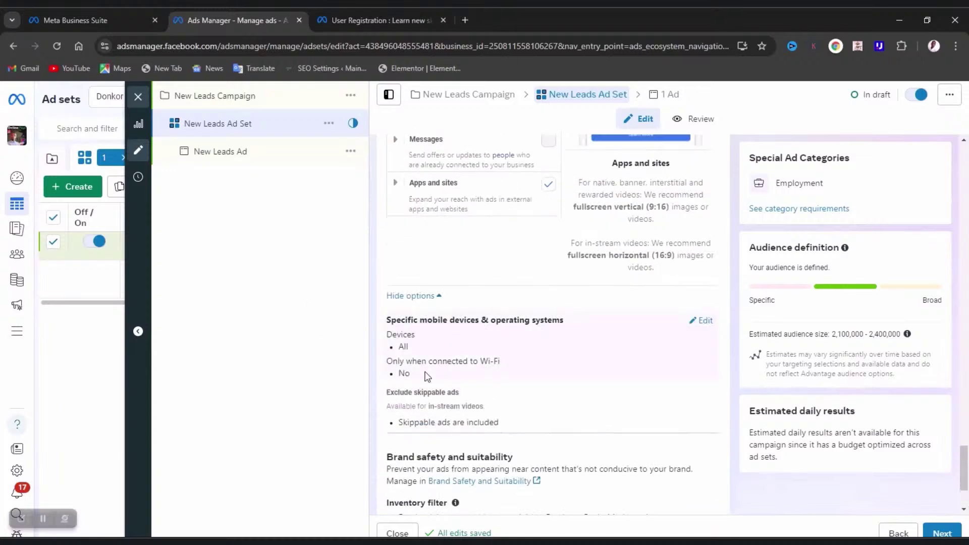
- Open the ad set's specific mobile devices and operating systems for editing, and continue to the ad's settings
{"action": "left_click", "coordinate": [706, 321]}
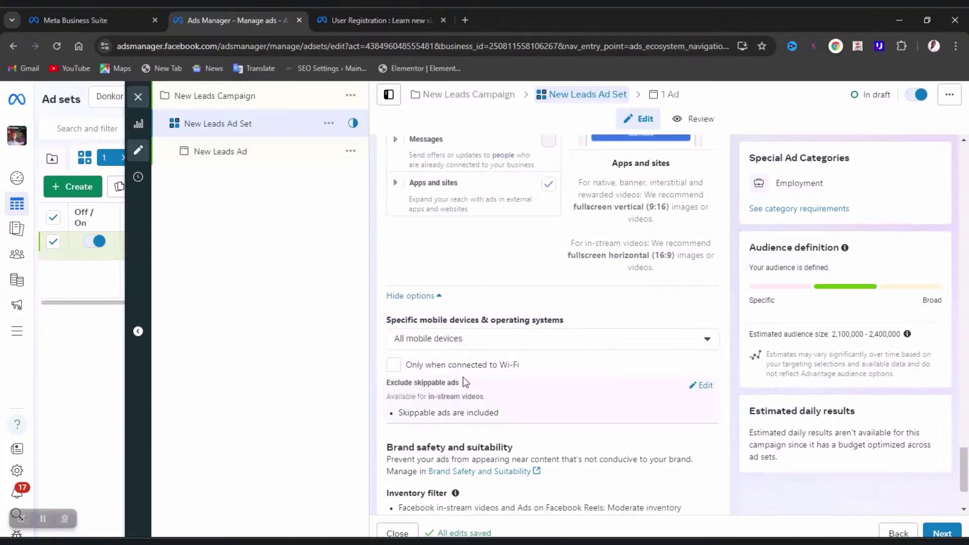
{"action": "scroll", "coordinate": [439, 385], "scroll_direction": "down", "scroll_amount": 2}
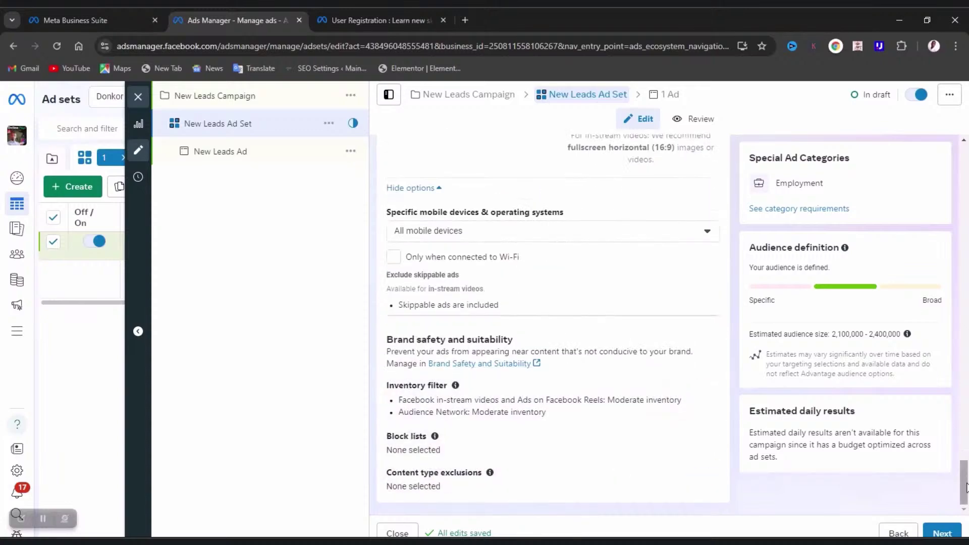
{"action": "left_click", "coordinate": [942, 534]}
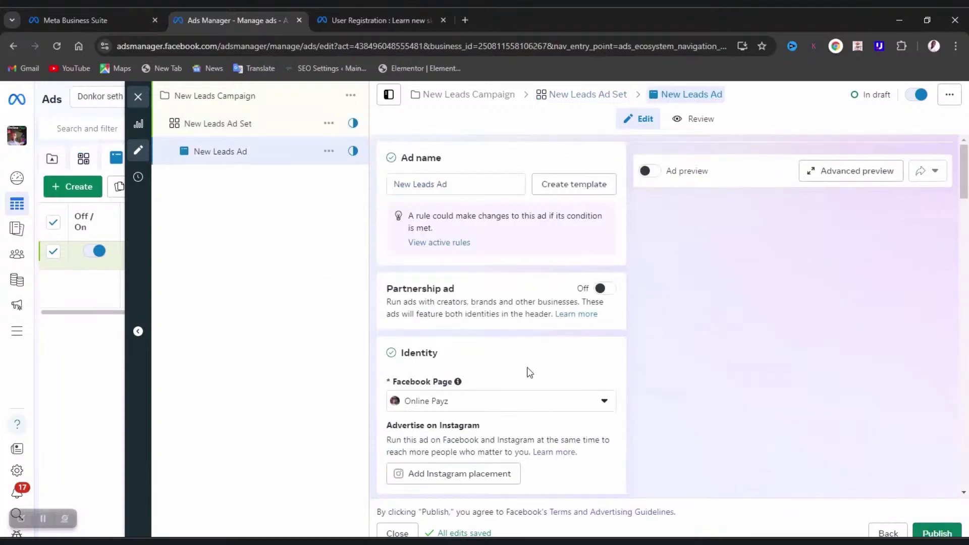
- Check the Facebook Page selection and the Instagram placement option in the ad's identity section
{"action": "left_click", "coordinate": [606, 403]}
{"action": "left_click", "coordinate": [605, 402]}
{"action": "left_click", "coordinate": [606, 402]}
{"action": "left_click", "coordinate": [721, 289]}
{"action": "scroll", "coordinate": [487, 392], "scroll_direction": "down", "scroll_amount": 3}
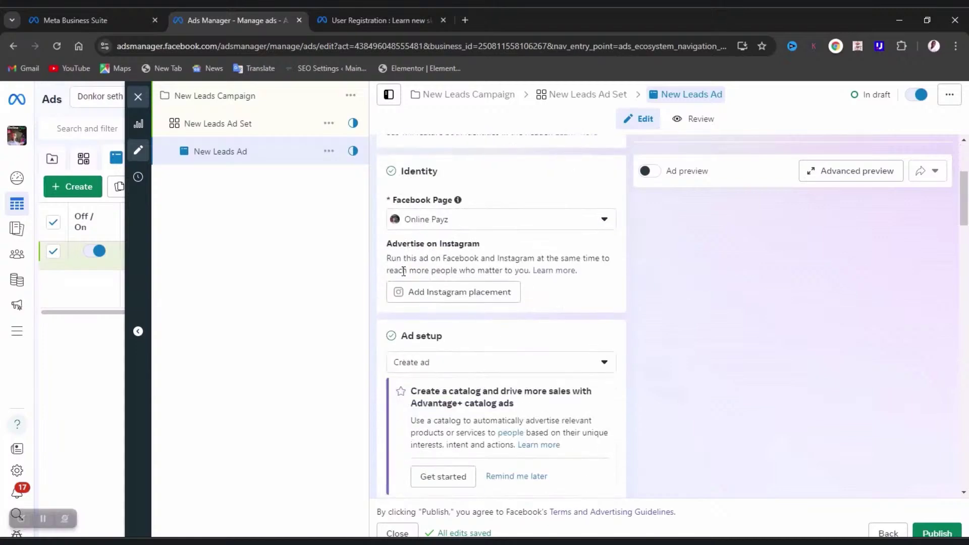
- Look over the ad setup options for creative source, format and multi-advertiser ads, and the website URL field under ad sources
{"action": "scroll", "coordinate": [520, 314], "scroll_direction": "down", "scroll_amount": 2}
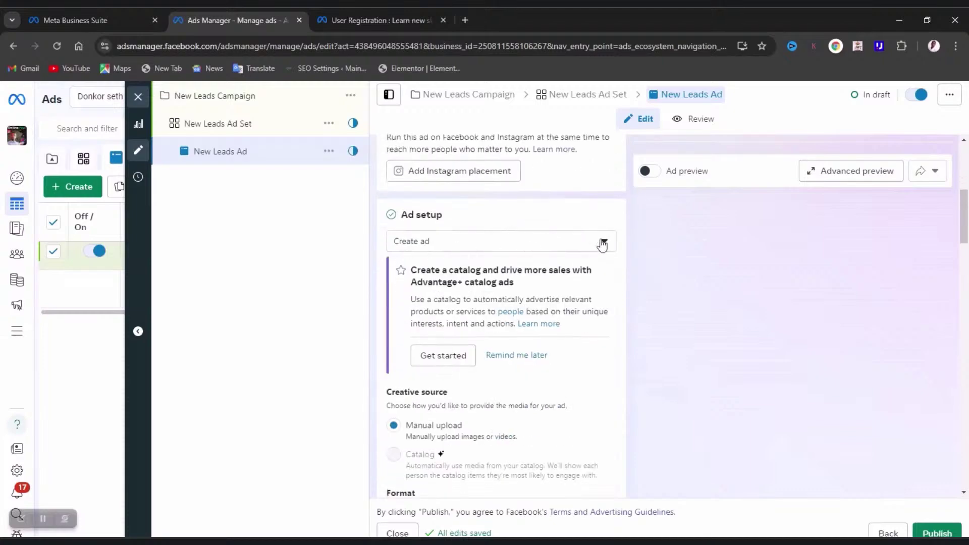
{"action": "scroll", "coordinate": [484, 297], "scroll_direction": "down", "scroll_amount": 2}
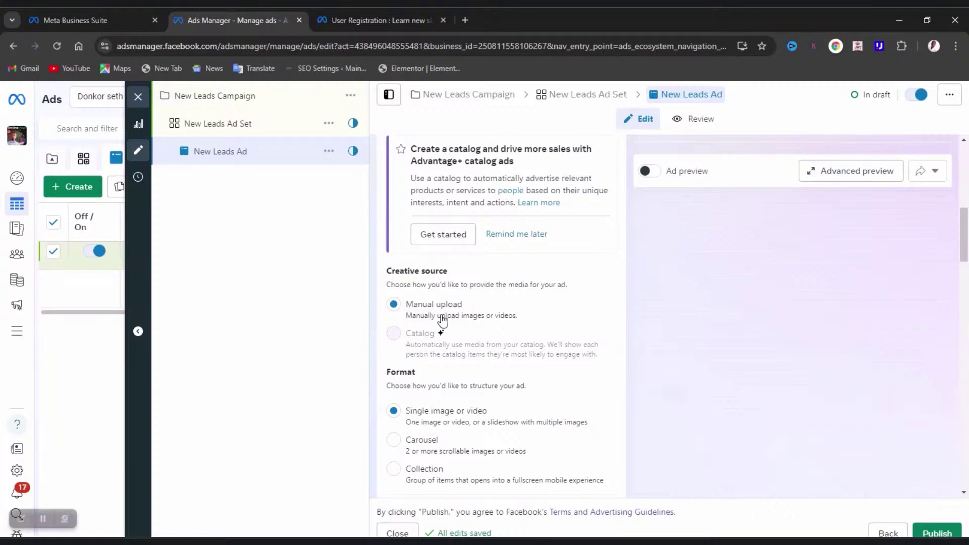
{"action": "scroll", "coordinate": [469, 321], "scroll_direction": "down", "scroll_amount": 1}
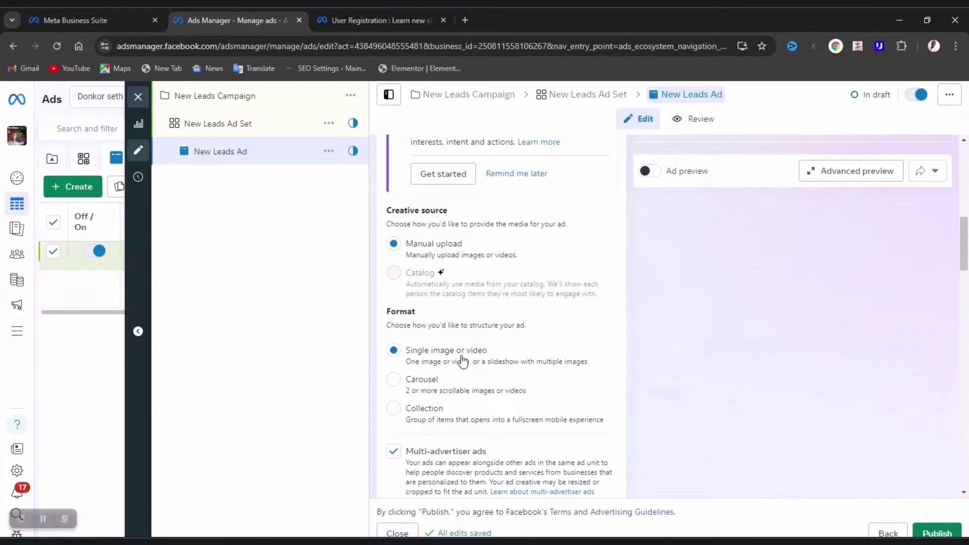
{"action": "scroll", "coordinate": [455, 361], "scroll_direction": "down", "scroll_amount": 1}
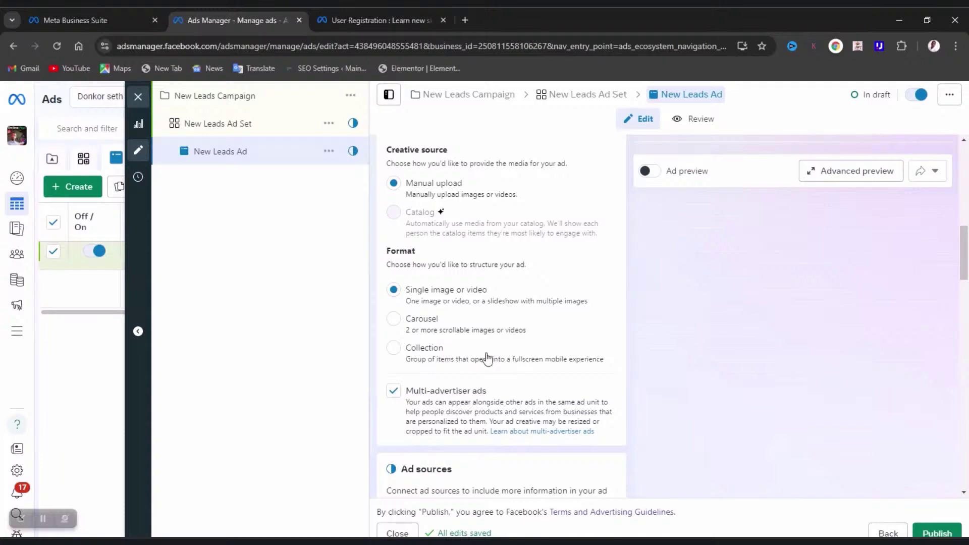
{"action": "scroll", "coordinate": [482, 359], "scroll_direction": "down", "scroll_amount": 1}
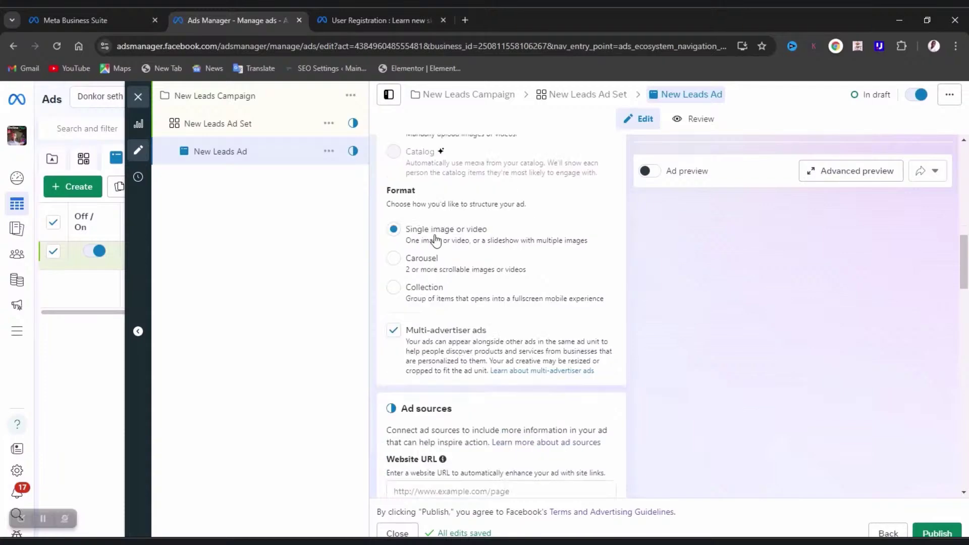
{"action": "scroll", "coordinate": [436, 242], "scroll_direction": "down", "scroll_amount": 3}
{"action": "left_click", "coordinate": [536, 312]}
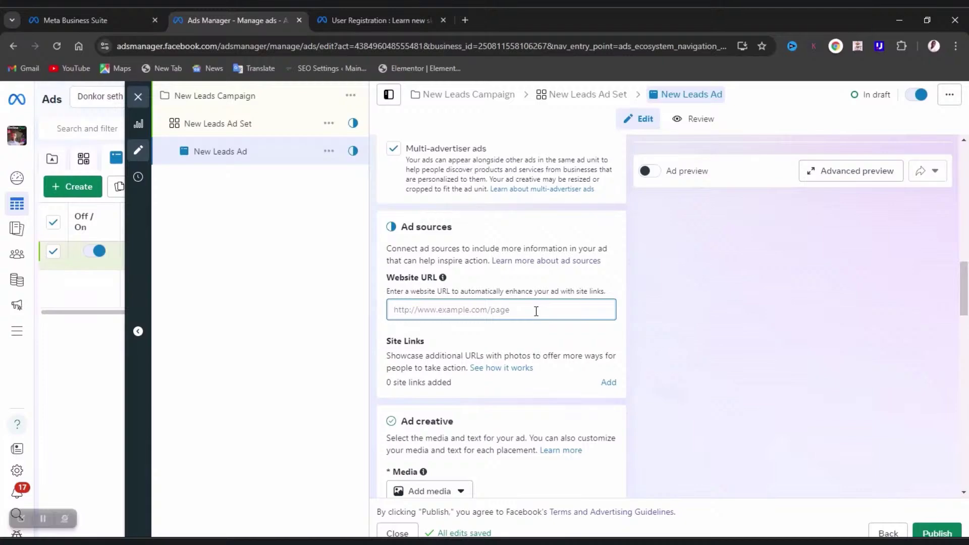
{"action": "scroll", "coordinate": [537, 311], "scroll_direction": "down", "scroll_amount": 2}
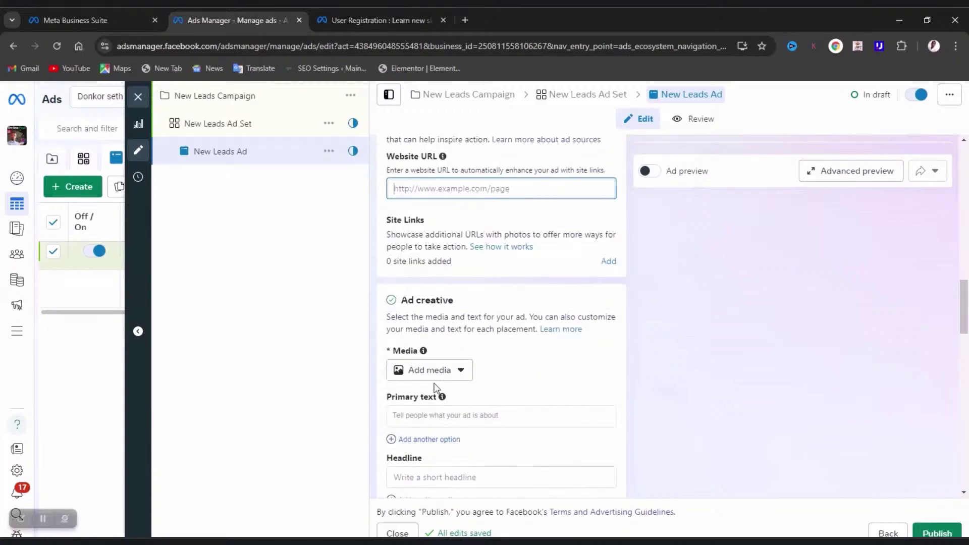
- Select photo.jpg from the account images as the ad's media and accept the original crops for all placements
{"action": "left_click", "coordinate": [459, 372]}
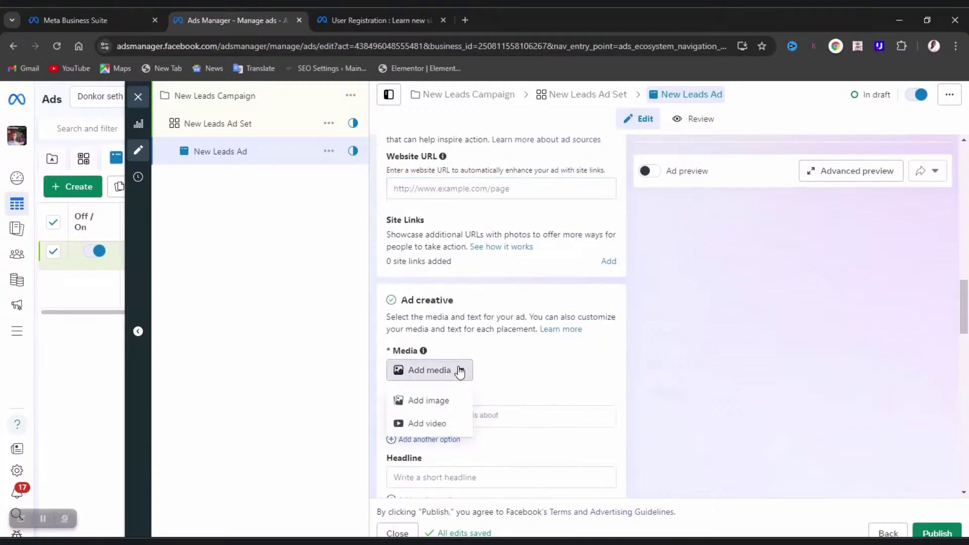
{"action": "left_click", "coordinate": [433, 401]}
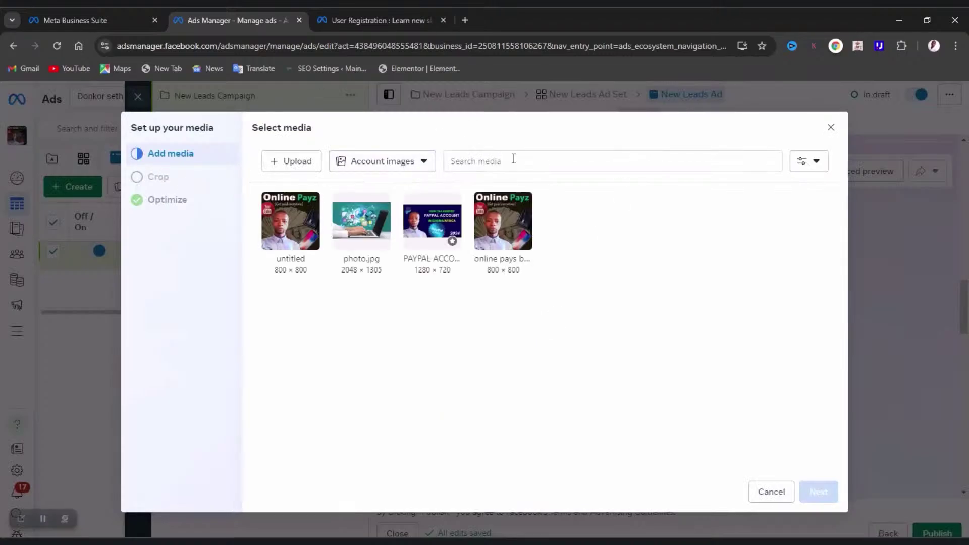
{"action": "left_click", "coordinate": [302, 162]}
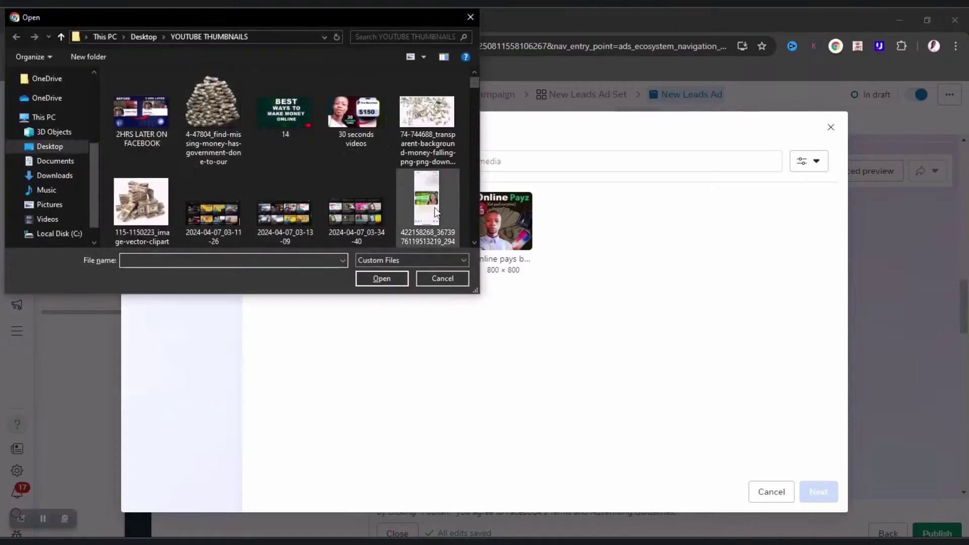
{"action": "left_click", "coordinate": [449, 279]}
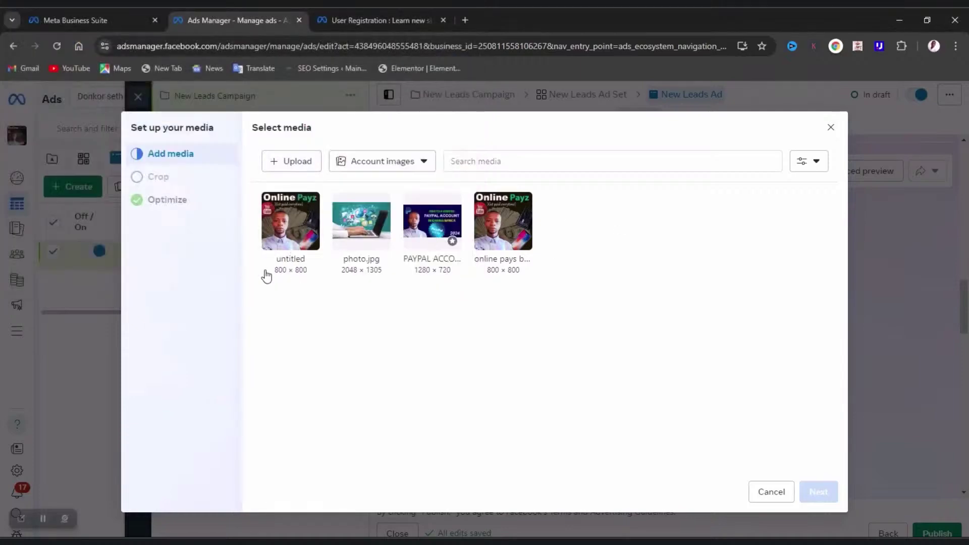
{"action": "left_click", "coordinate": [379, 233]}
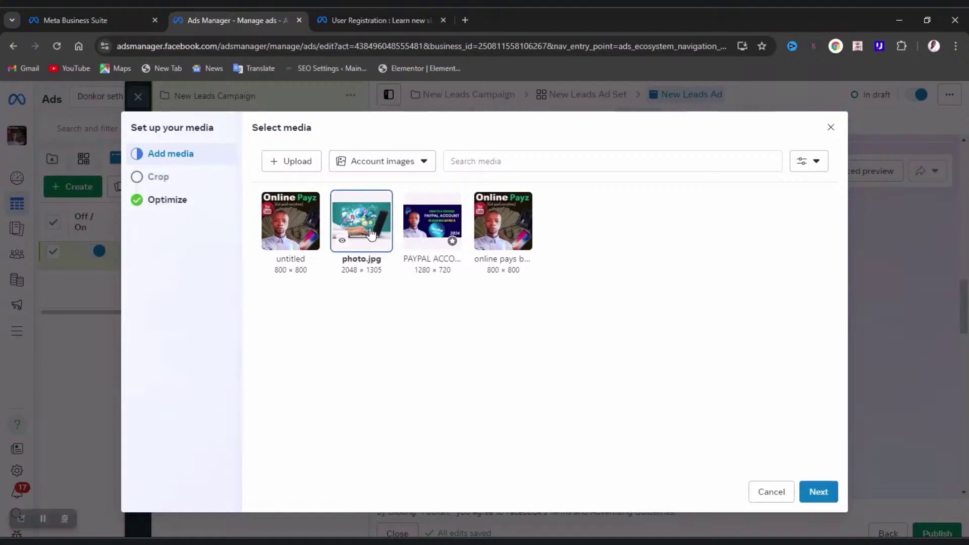
{"action": "left_click", "coordinate": [825, 493]}
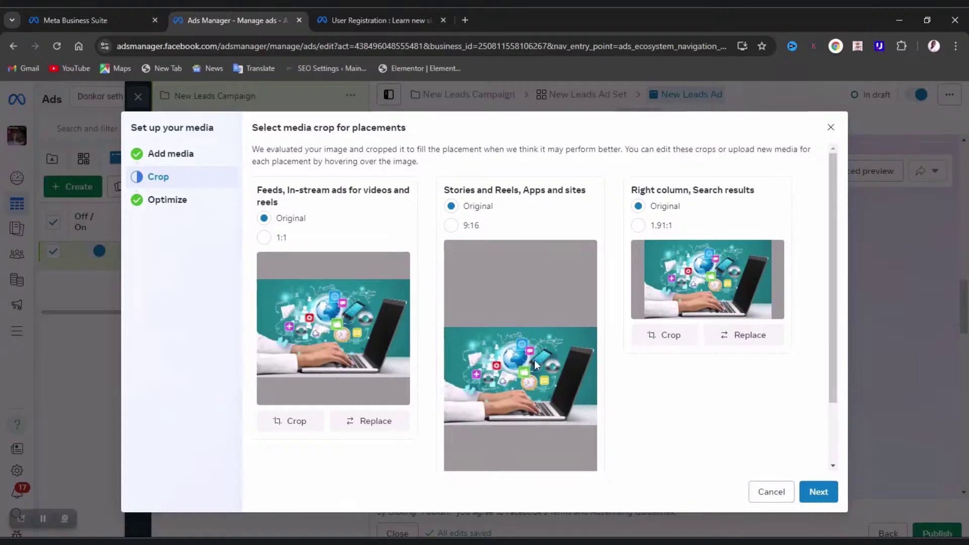
{"action": "left_click", "coordinate": [819, 492]}
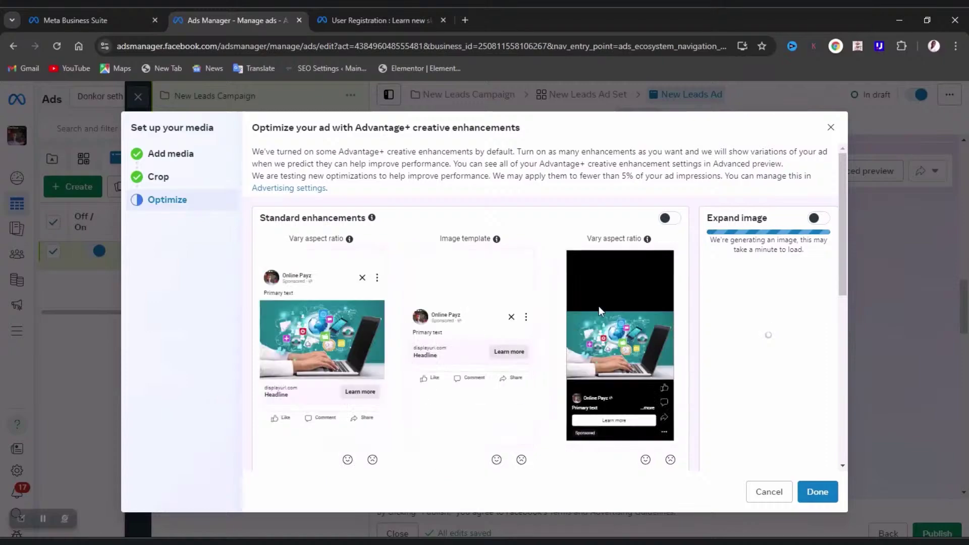
- Review the Advantage+ creative enhancements for the image and finish the media setup
{"action": "scroll", "coordinate": [599, 313], "scroll_direction": "down", "scroll_amount": 5}
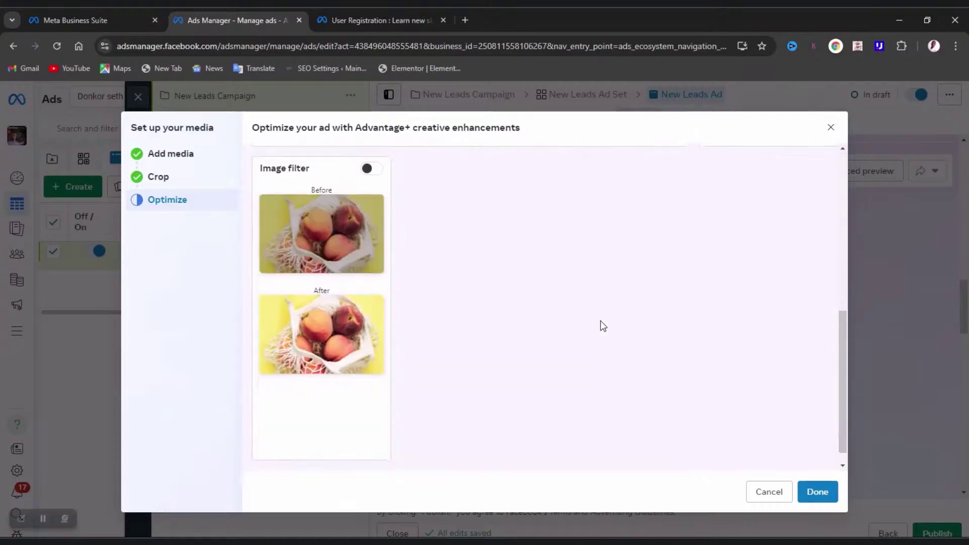
{"action": "scroll", "coordinate": [601, 325], "scroll_direction": "up", "scroll_amount": 5}
{"action": "scroll", "coordinate": [454, 286], "scroll_direction": "down", "scroll_amount": 1}
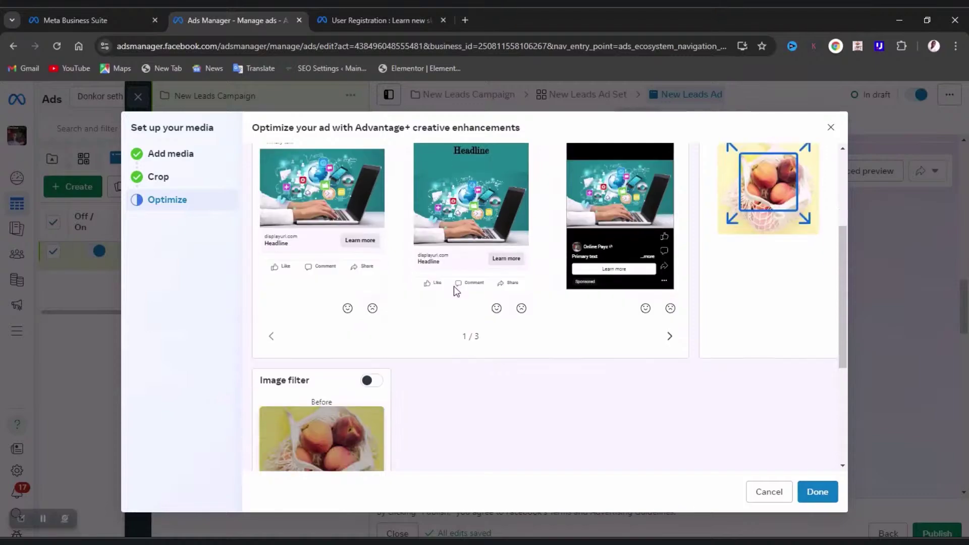
{"action": "scroll", "coordinate": [453, 286], "scroll_direction": "down", "scroll_amount": 1}
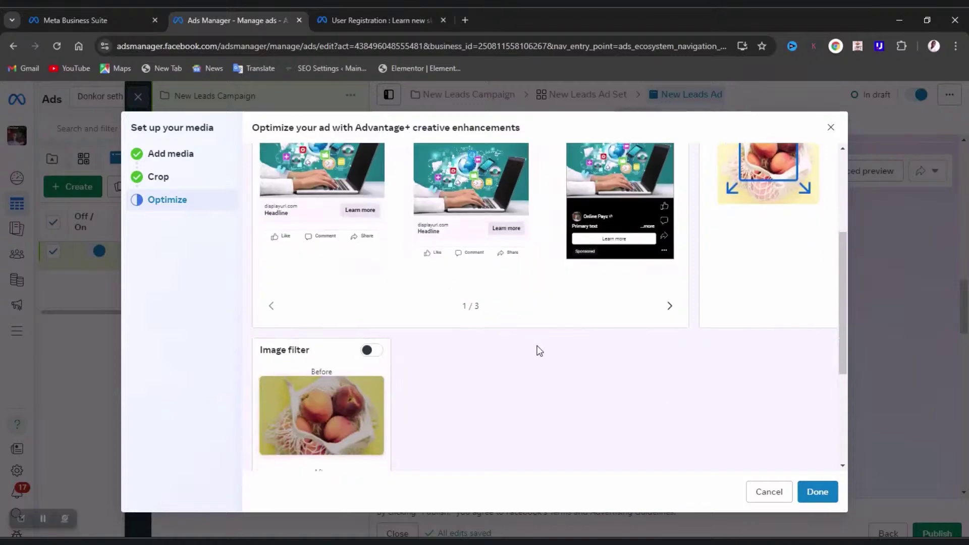
{"action": "scroll", "coordinate": [540, 351], "scroll_direction": "up", "scroll_amount": 4}
{"action": "left_click", "coordinate": [813, 497]}
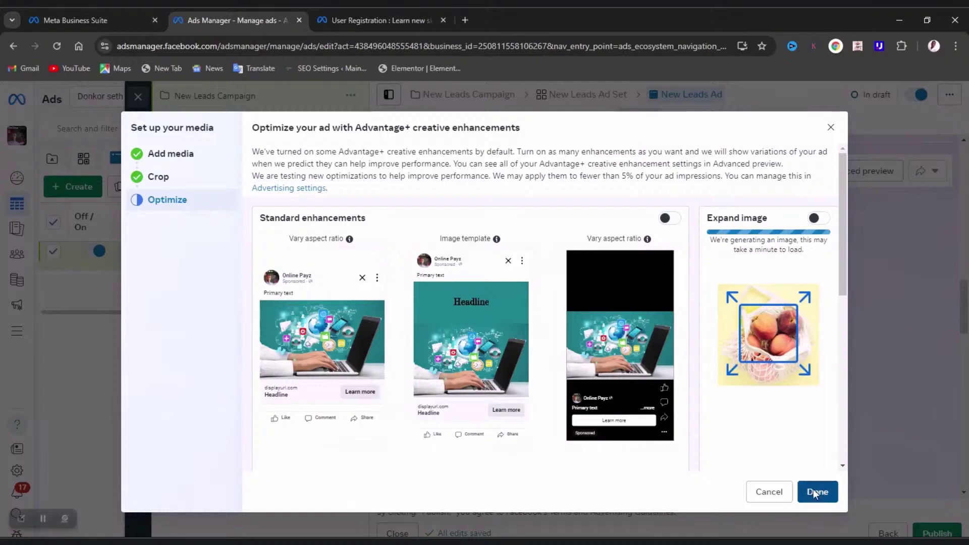
{"action": "left_click", "coordinate": [813, 491]}
- Go through the ad creative's media placements and its primary text, headline and description fields without entering text
{"action": "scroll", "coordinate": [638, 381], "scroll_direction": "down", "scroll_amount": 3}
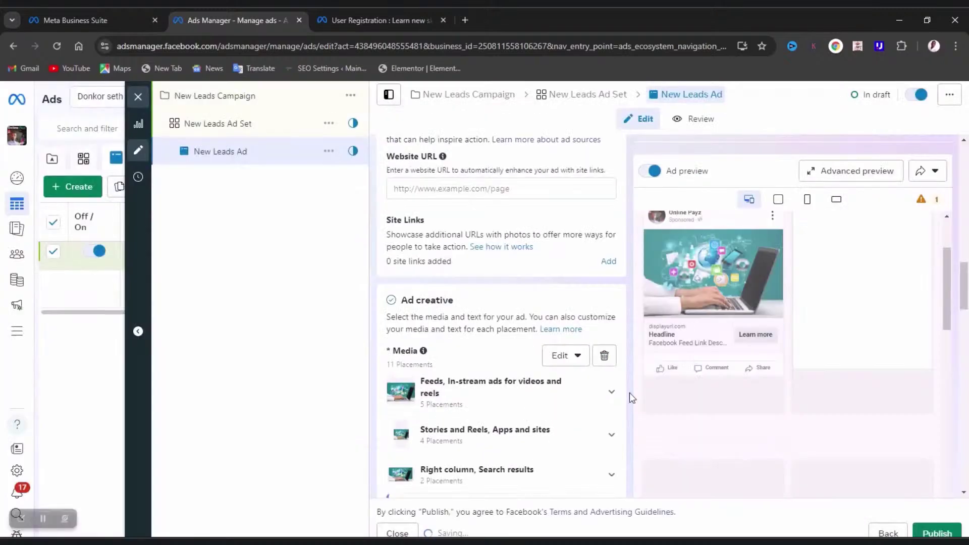
{"action": "scroll", "coordinate": [537, 411], "scroll_direction": "down", "scroll_amount": 1}
{"action": "scroll", "coordinate": [539, 413], "scroll_direction": "down", "scroll_amount": 5}
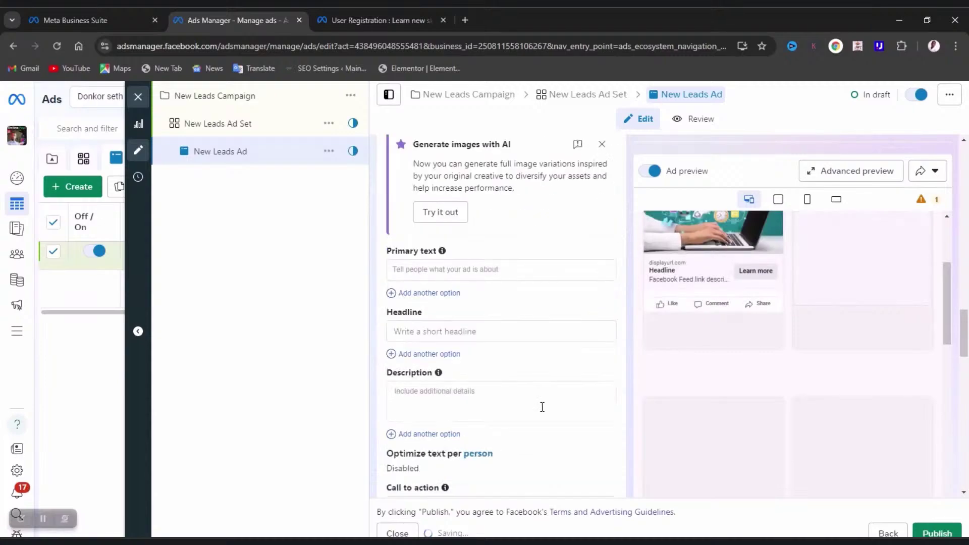
{"action": "left_click", "coordinate": [447, 269]}
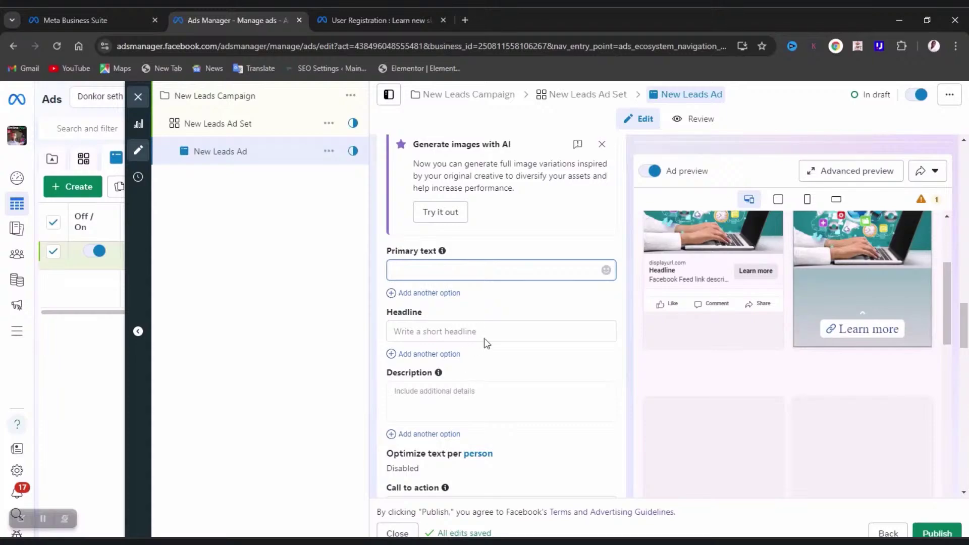
{"action": "left_click", "coordinate": [516, 333]}
{"action": "left_click", "coordinate": [491, 395]}
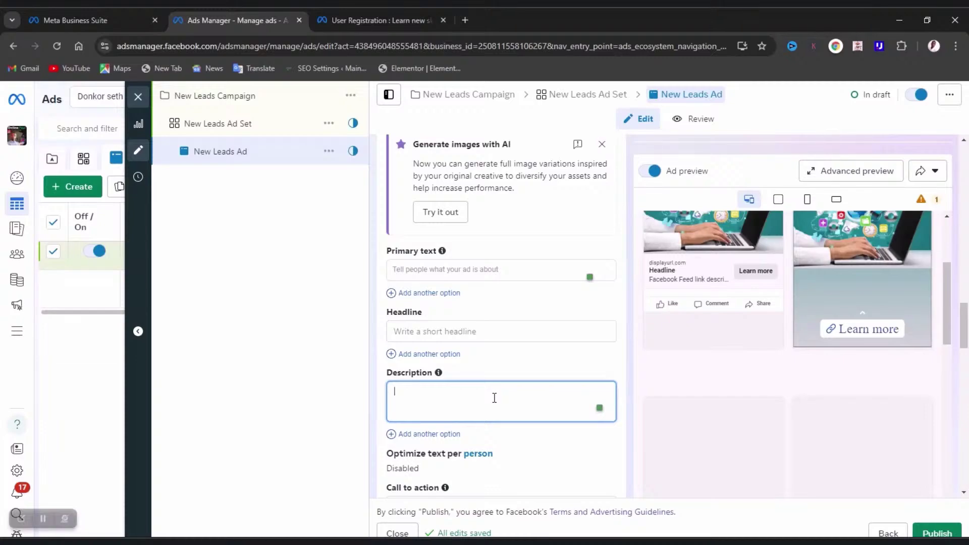
- View the available call-to-action choices for the ad and close the list without changing the selection
{"action": "scroll", "coordinate": [492, 395], "scroll_direction": "down", "scroll_amount": 2}
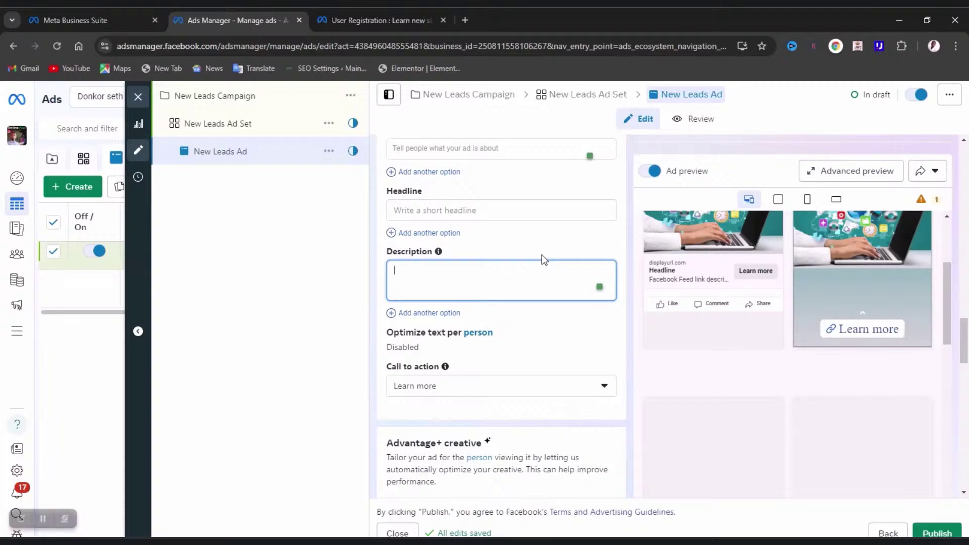
{"action": "scroll", "coordinate": [541, 257], "scroll_direction": "down", "scroll_amount": 1}
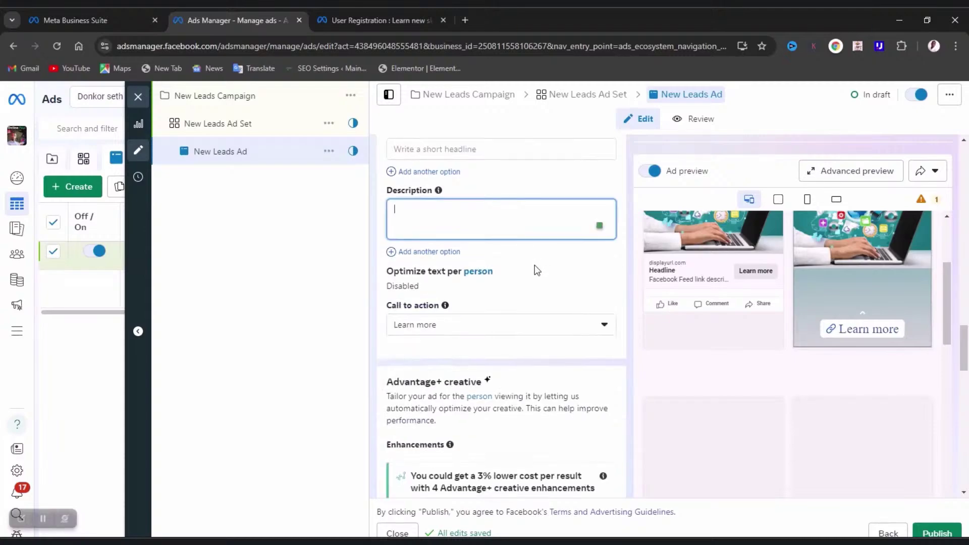
{"action": "scroll", "coordinate": [505, 273], "scroll_direction": "down", "scroll_amount": 1}
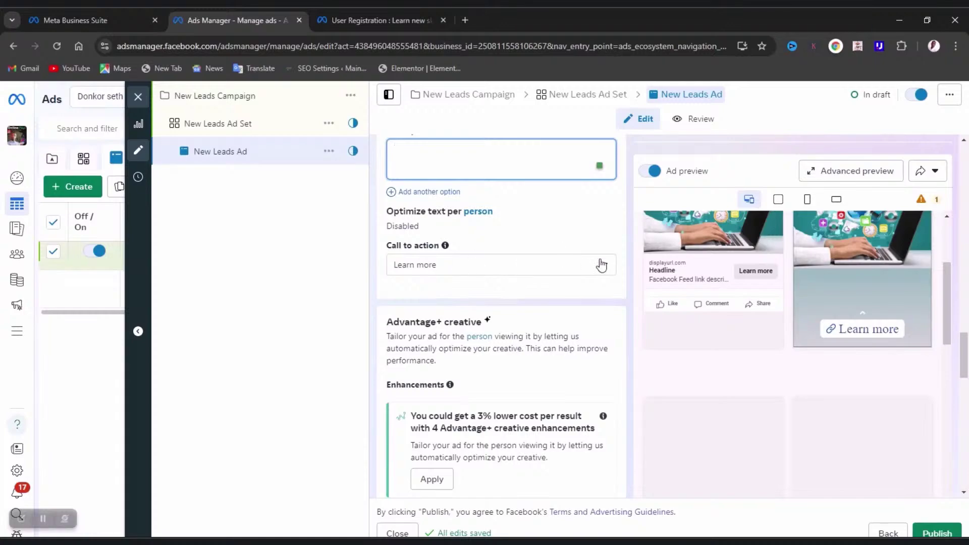
{"action": "left_click", "coordinate": [605, 265]}
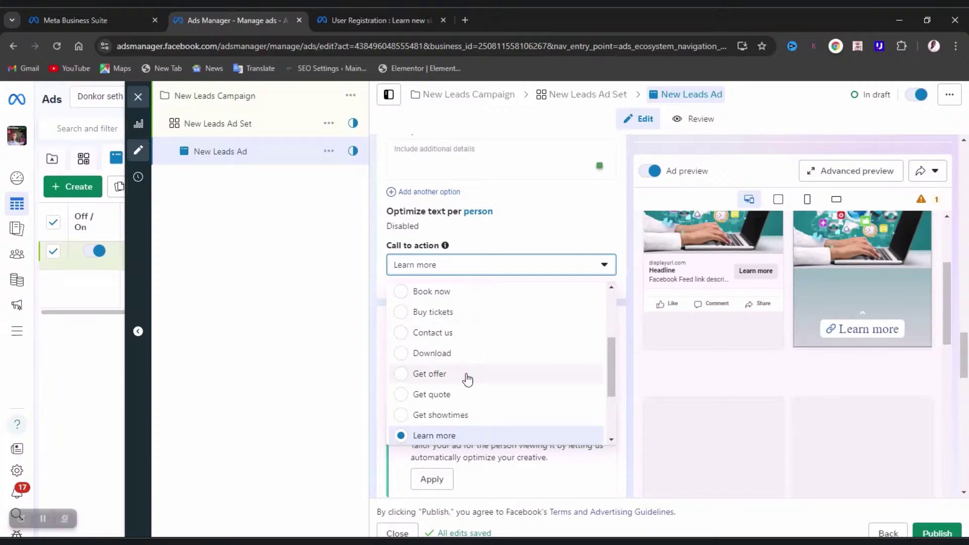
{"action": "left_click", "coordinate": [334, 395]}
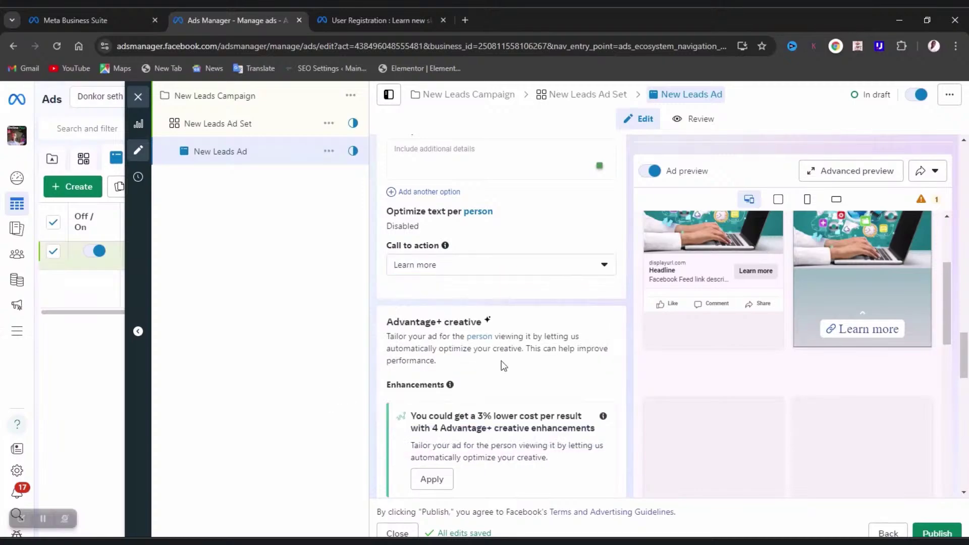
- Look over the Advantage+ creative, destination, browser add-on, language and tracking options of the ad
{"action": "scroll", "coordinate": [502, 368], "scroll_direction": "down", "scroll_amount": 1}
{"action": "scroll", "coordinate": [502, 368], "scroll_direction": "down", "scroll_amount": 5}
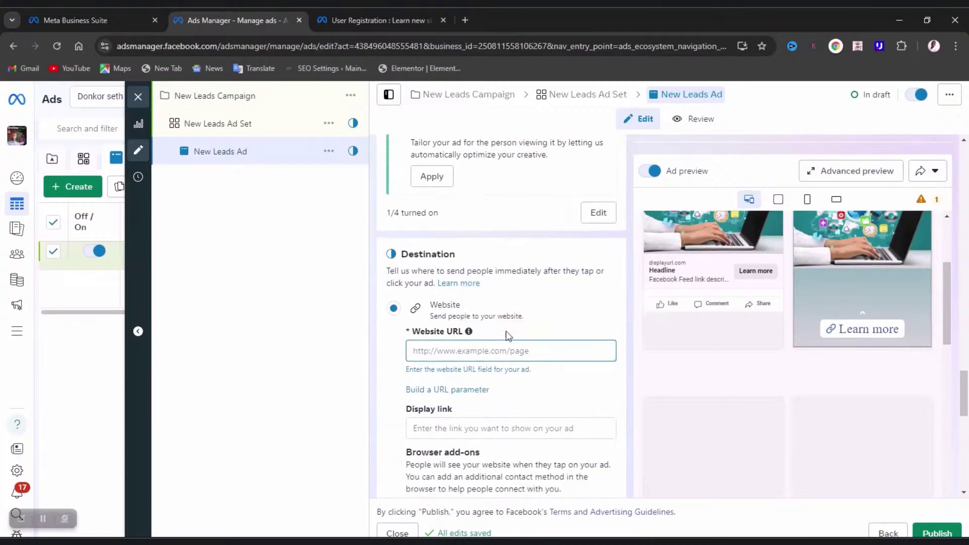
{"action": "scroll", "coordinate": [495, 354], "scroll_direction": "down", "scroll_amount": 1}
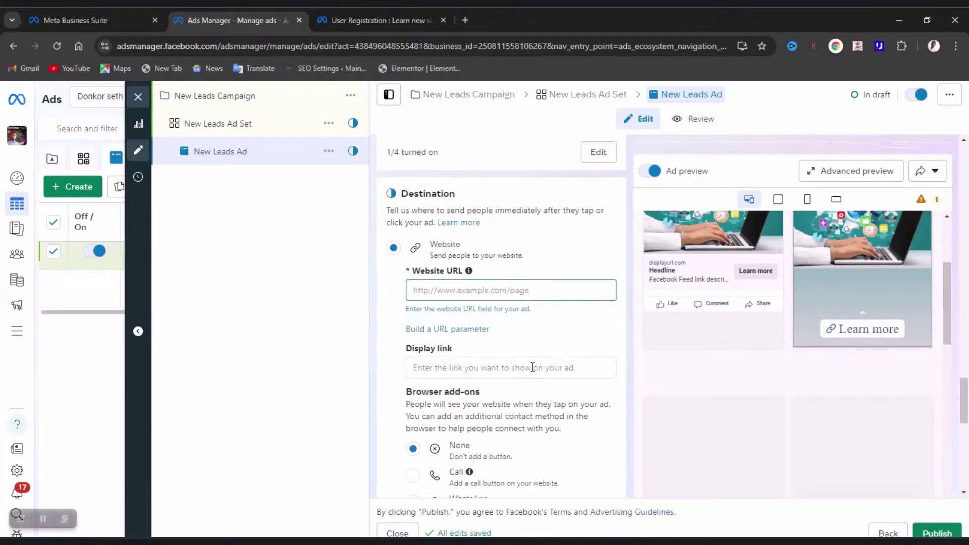
{"action": "scroll", "coordinate": [533, 367], "scroll_direction": "down", "scroll_amount": 1}
{"action": "scroll", "coordinate": [530, 372], "scroll_direction": "down", "scroll_amount": 2}
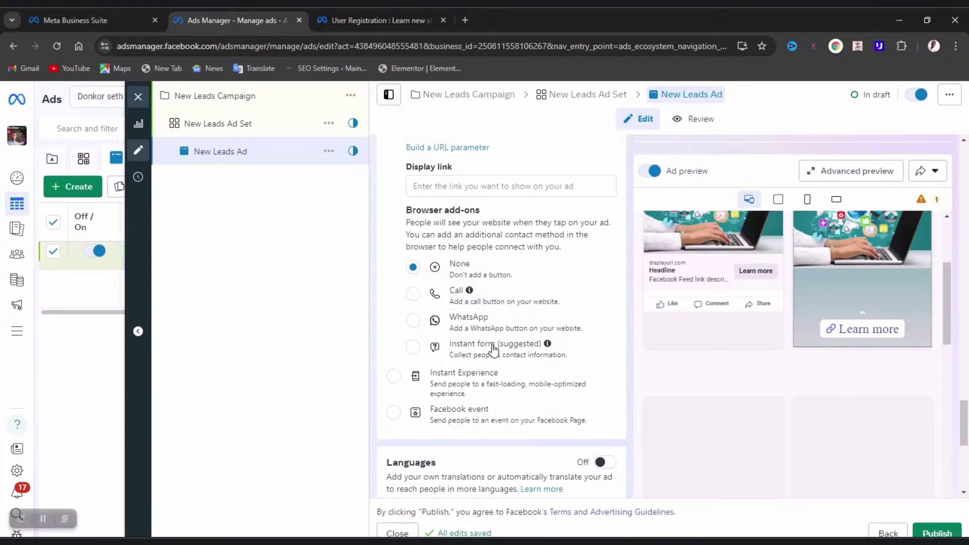
{"action": "scroll", "coordinate": [493, 351], "scroll_direction": "down", "scroll_amount": 1}
{"action": "scroll", "coordinate": [493, 348], "scroll_direction": "down", "scroll_amount": 1}
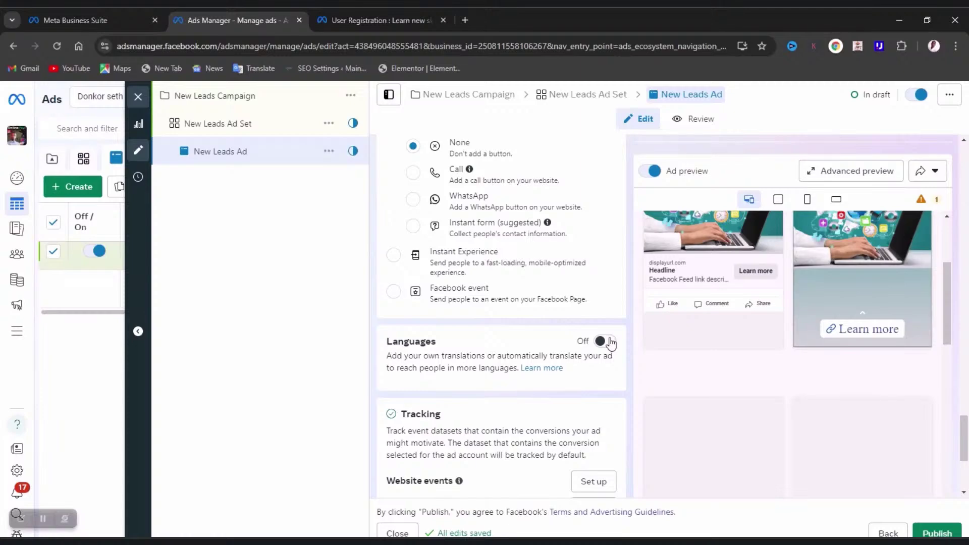
- Check the ad's tracking options, then close the ad editor and leave New Leads Ad as an unpublished draft
{"action": "scroll", "coordinate": [611, 342], "scroll_direction": "down", "scroll_amount": 3}
{"action": "scroll", "coordinate": [500, 303], "scroll_direction": "down", "scroll_amount": 1}
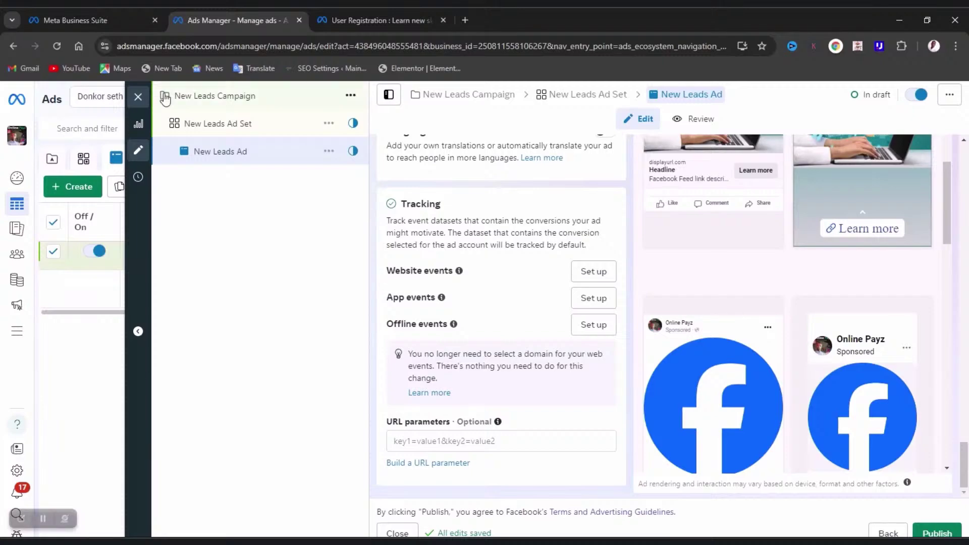
{"action": "left_click", "coordinate": [138, 97]}
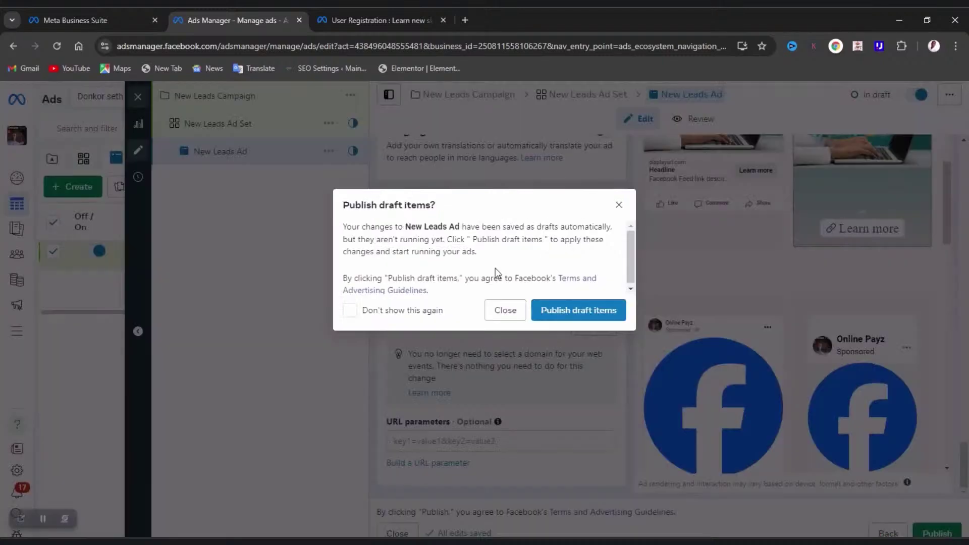
{"action": "left_click", "coordinate": [504, 309]}
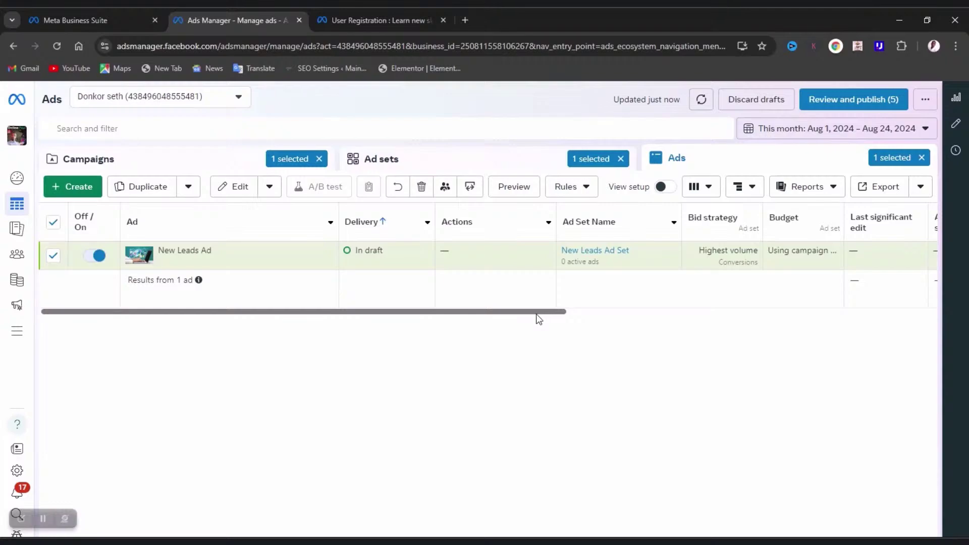
- Examine the ads table's columns for New Leads Ad, from bid strategy and budget through results, reach and rankings to amount spent and end date
{"action": "scroll", "coordinate": [537, 315], "scroll_direction": "right", "scroll_amount": 3}
{"action": "scroll", "coordinate": [606, 327], "scroll_direction": "right", "scroll_amount": 1}
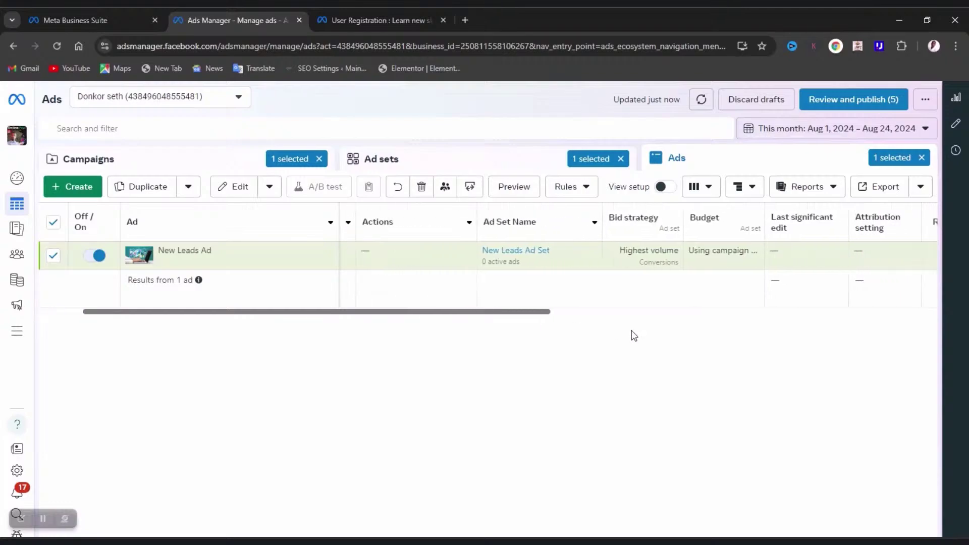
{"action": "scroll", "coordinate": [650, 338], "scroll_direction": "right", "scroll_amount": 5}
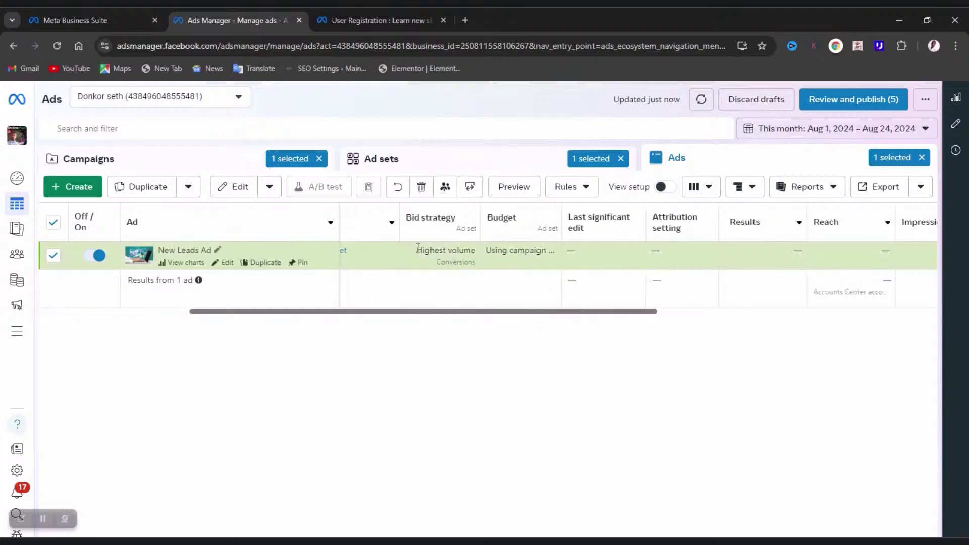
{"action": "mouse_move", "coordinate": [497, 228]}
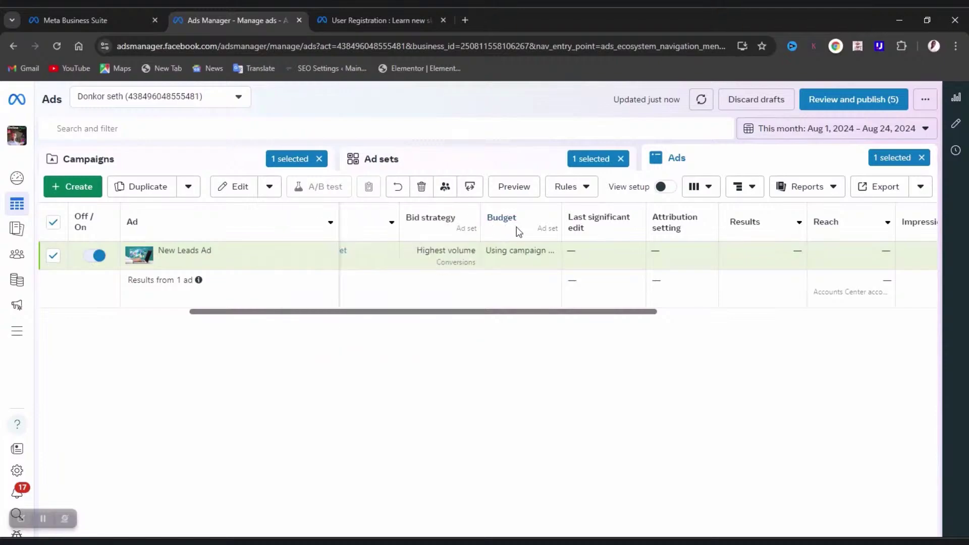
{"action": "mouse_move", "coordinate": [672, 238]}
{"action": "left_click_drag", "start_coordinate": [612, 310], "coordinate": [634, 312]}
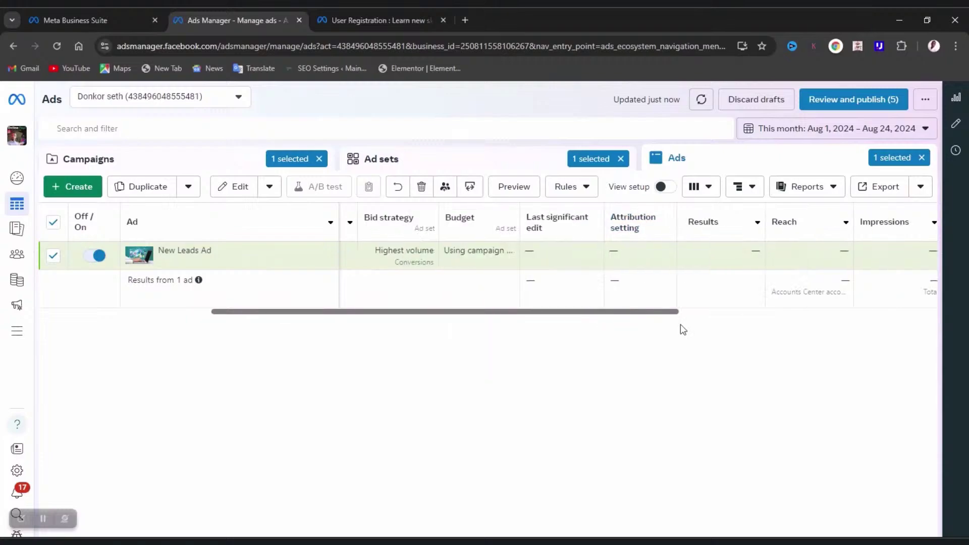
{"action": "scroll", "coordinate": [680, 325], "scroll_direction": "right", "scroll_amount": 5}
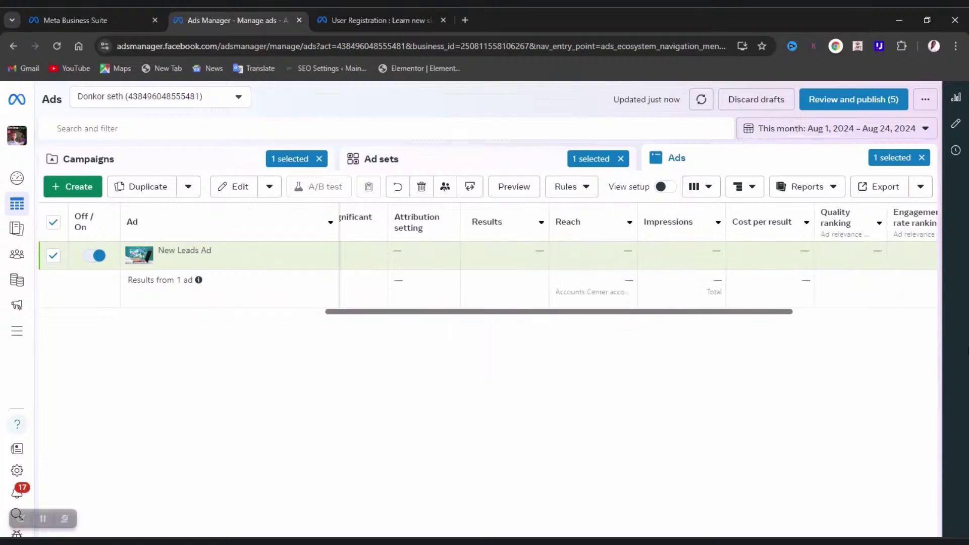
{"action": "left_click_drag", "start_coordinate": [703, 312], "coordinate": [948, 314]}
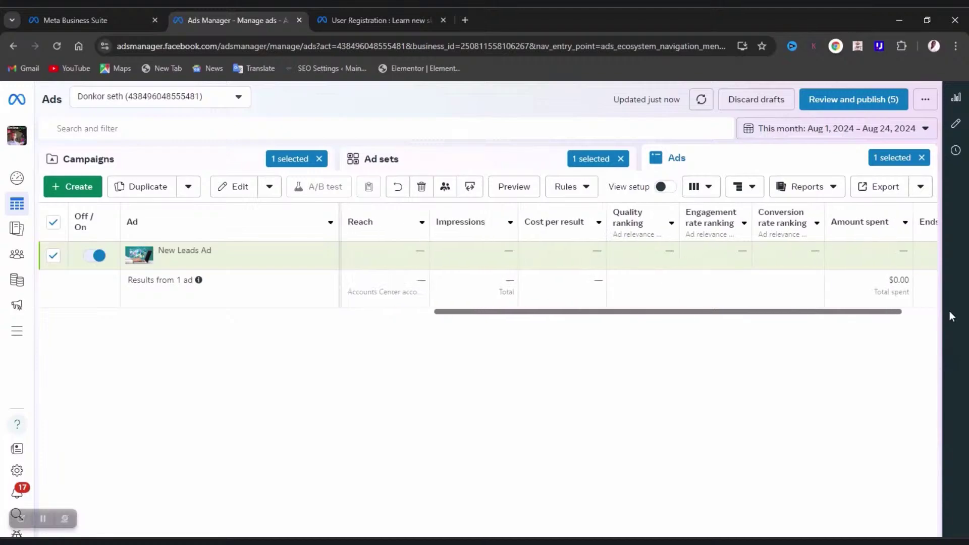
{"action": "left_click_drag", "start_coordinate": [824, 291], "coordinate": [776, 327]}
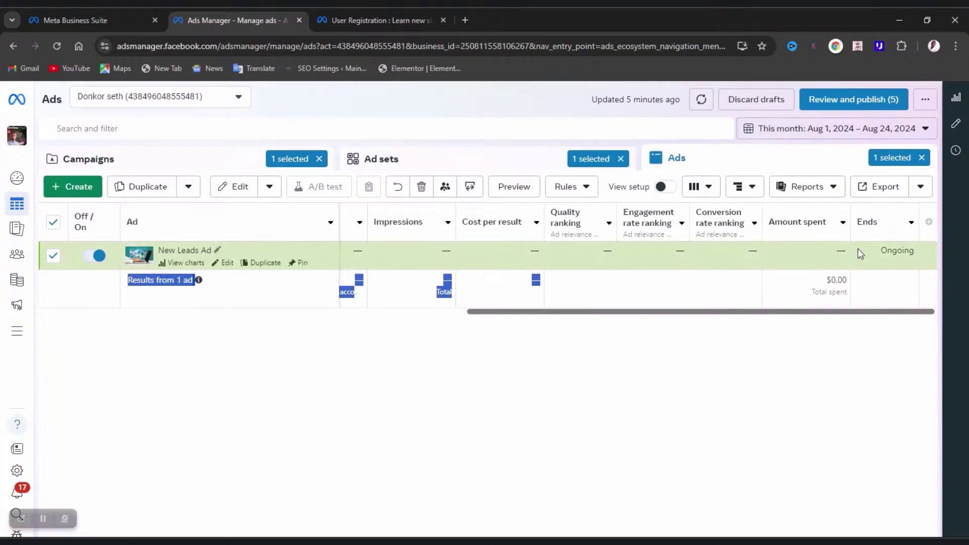
{"action": "left_click", "coordinate": [669, 369]}
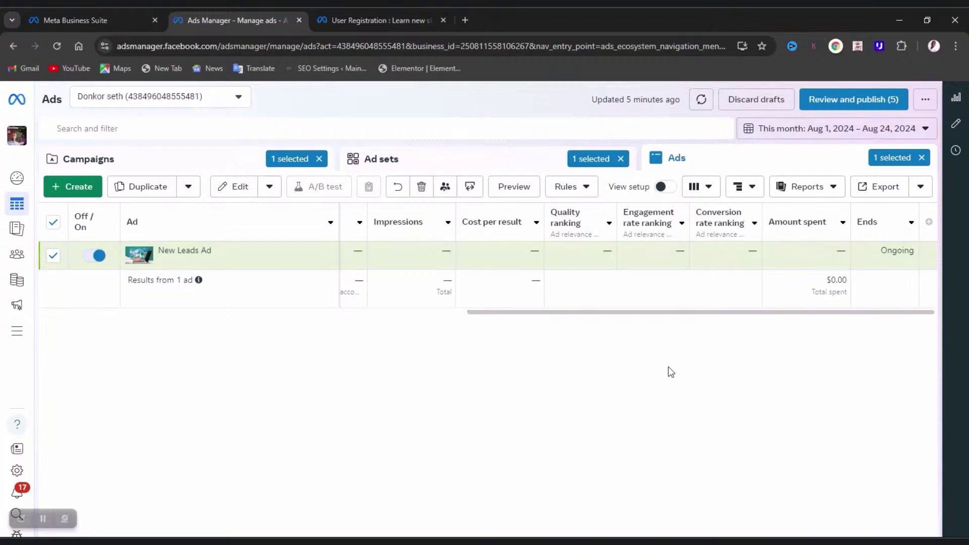